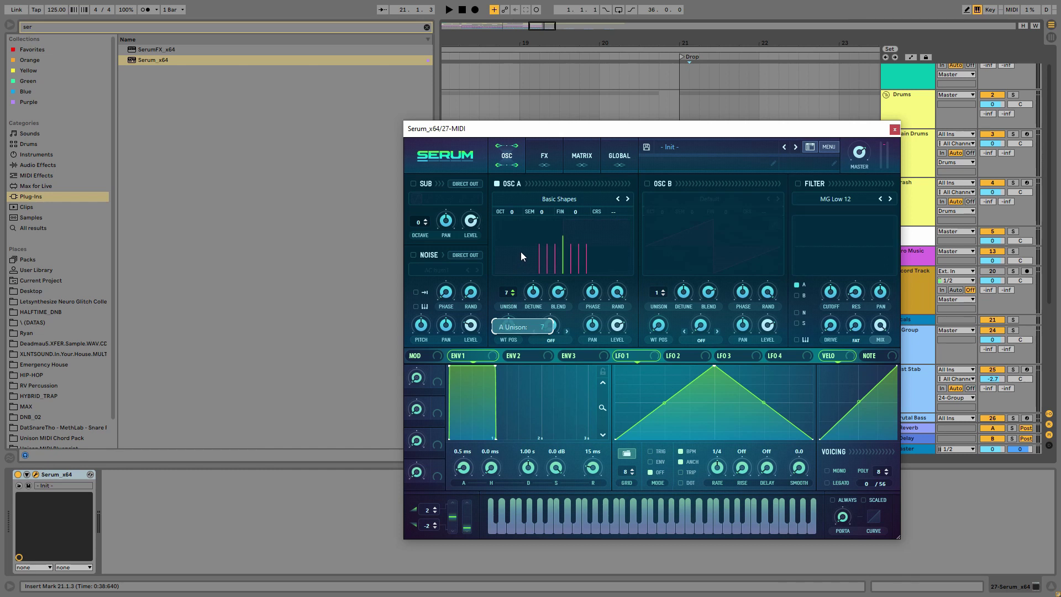
Lower oscillator A's unison detune and enable the filter with the Low 6 type
{"action": "left_click_drag", "start_coordinate": [533, 291], "coordinate": [536, 308]}
{"action": "left_click", "coordinate": [799, 184]}
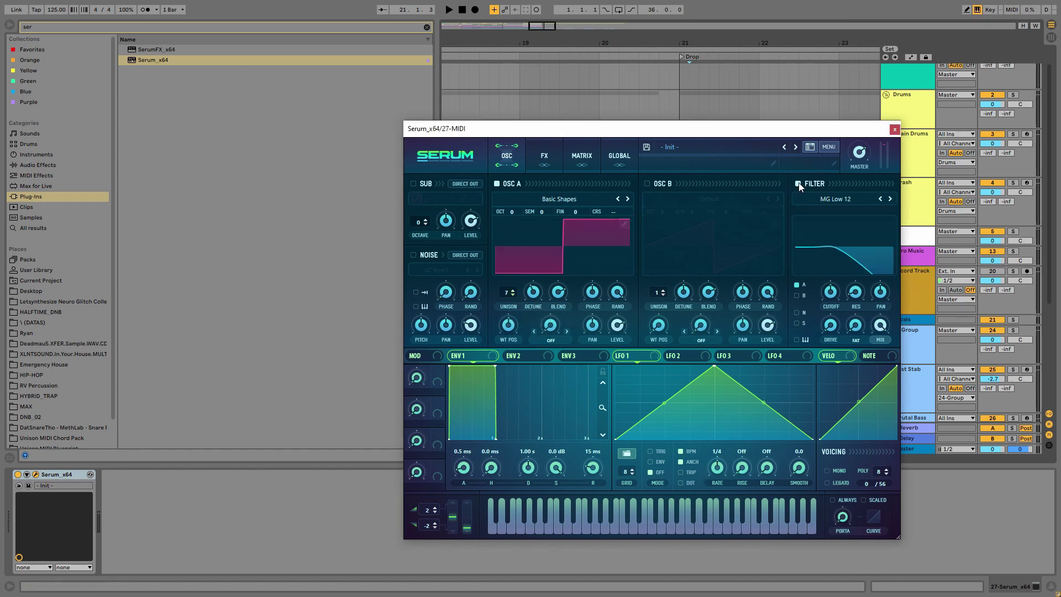
{"action": "left_click", "coordinate": [891, 199]}
{"action": "left_click", "coordinate": [891, 199]}
{"action": "left_click", "coordinate": [891, 199]}
{"action": "left_click", "coordinate": [891, 199]}
{"action": "left_click", "coordinate": [881, 199]}
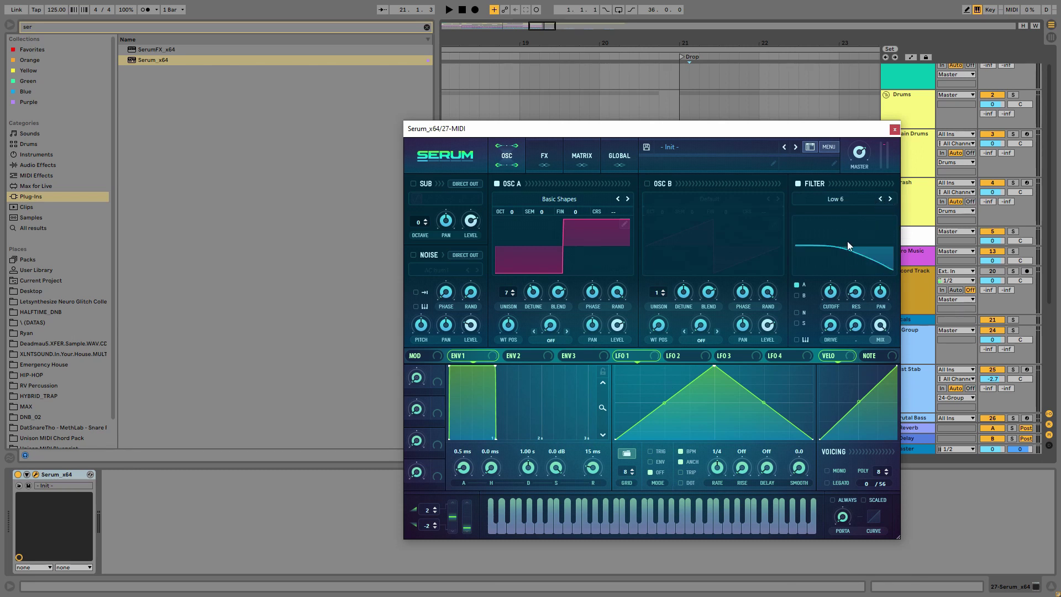
Raise the filter cutoff and modulate it with Envelope 2, set to an 89 ms decay and 0% sustain
{"action": "left_click_drag", "start_coordinate": [835, 308], "coordinate": [844, 258]}
{"action": "left_click", "coordinate": [526, 359]}
{"action": "left_click_drag", "start_coordinate": [495, 438], "coordinate": [432, 470]}
{"action": "left_click_drag", "start_coordinate": [542, 357], "coordinate": [822, 282]}
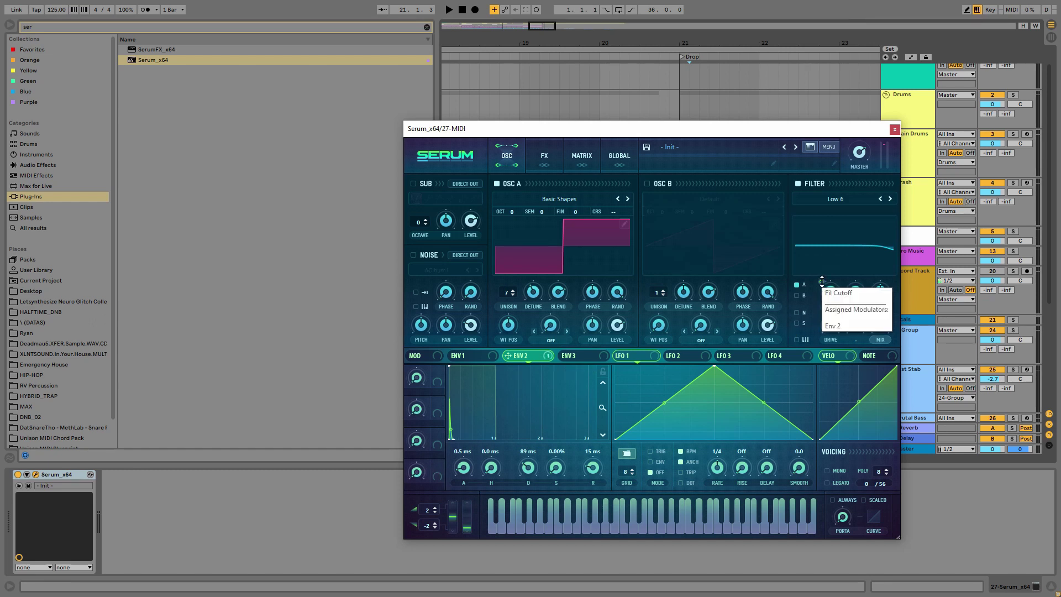
Enable the effects filter above Distortion in the chain, using MG Low 18 with a 99 Hz cutoff
{"action": "scroll", "coordinate": [1037, 379], "scroll_direction": "down", "scroll_amount": 4}
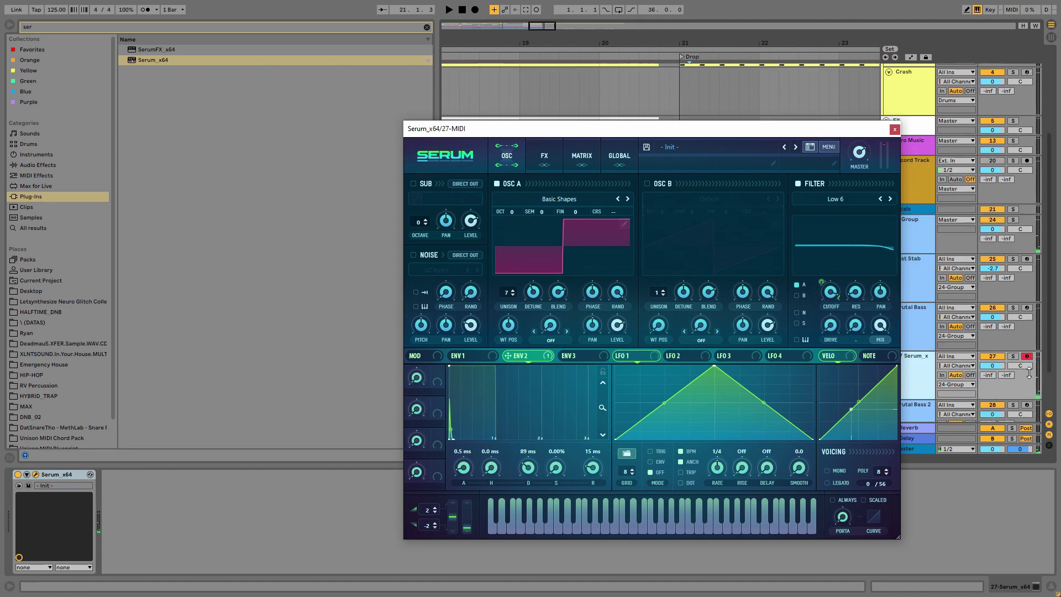
{"action": "left_click", "coordinate": [936, 466]}
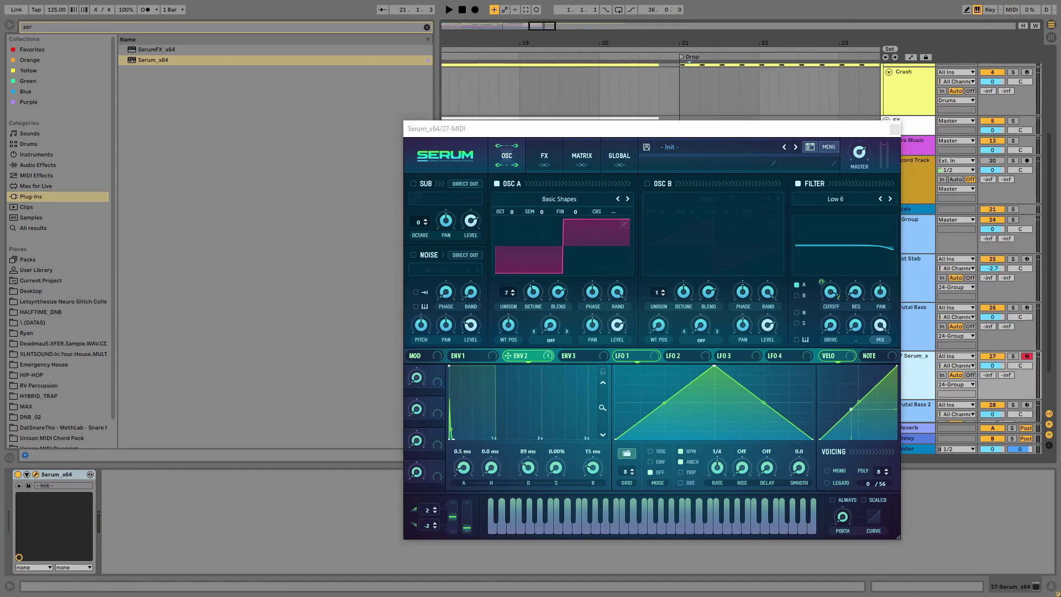
{"action": "left_click", "coordinate": [556, 160]}
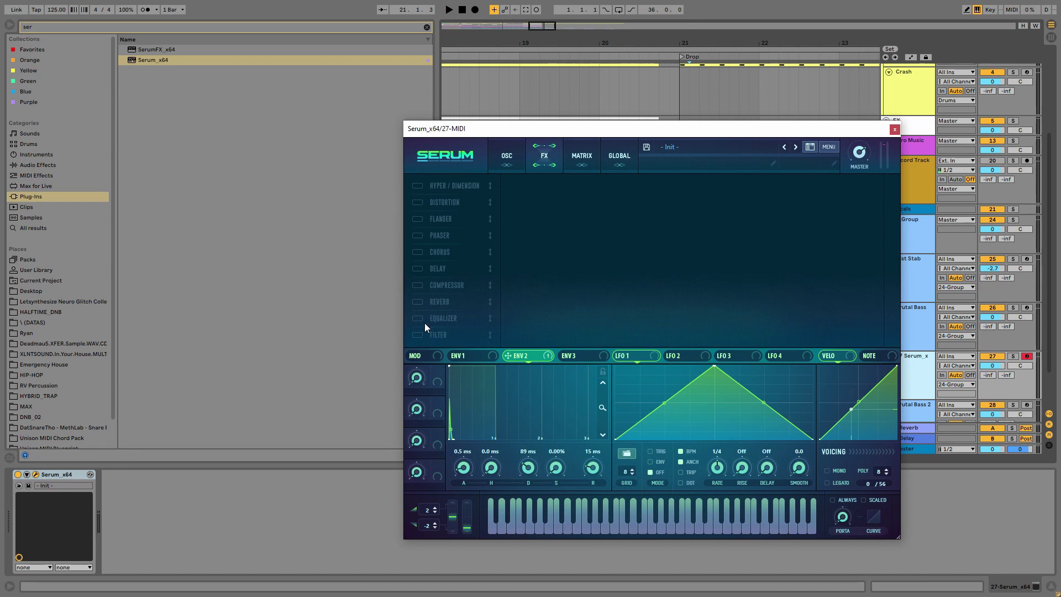
{"action": "left_click", "coordinate": [441, 335]}
{"action": "left_click_drag", "start_coordinate": [442, 336], "coordinate": [440, 217]}
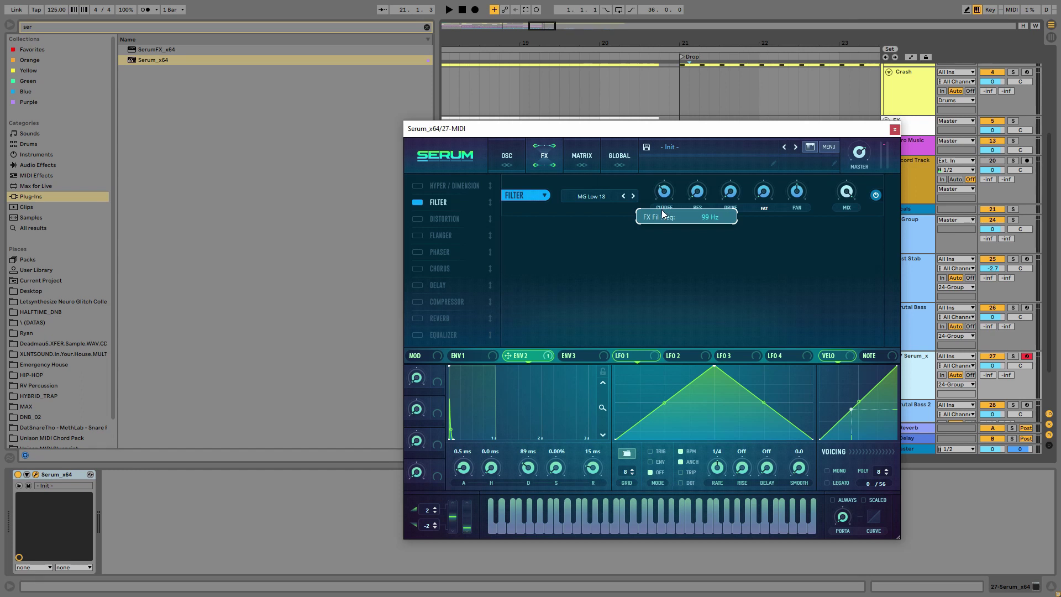
Shape LFO 1 into a descending ramp in Trig mode and assign it to the effects filter's cutoff
{"action": "left_click_drag", "start_coordinate": [716, 368], "coordinate": [615, 367]}
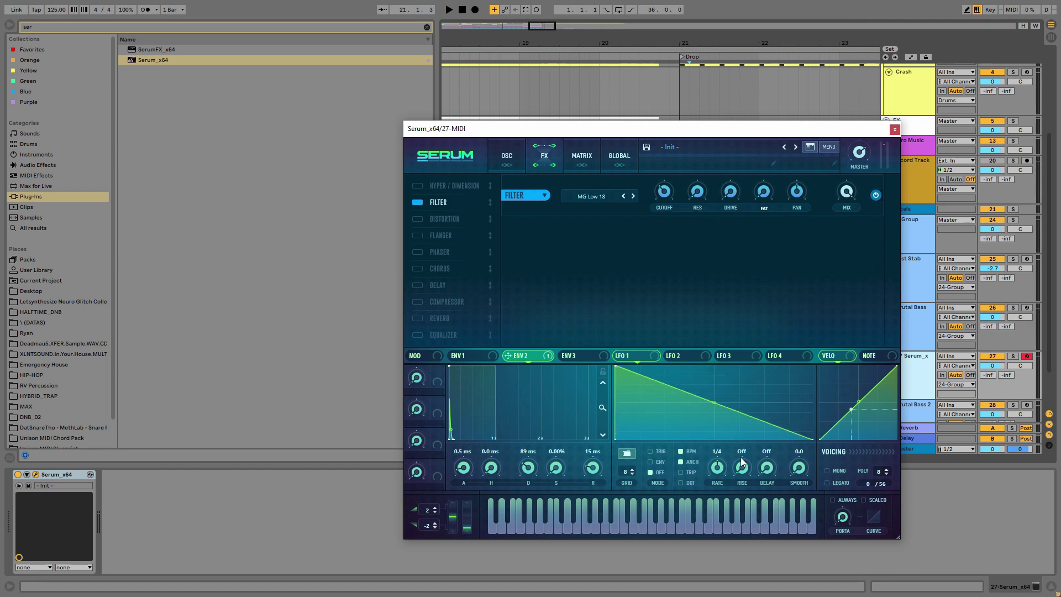
{"action": "left_click_drag", "start_coordinate": [654, 355], "coordinate": [657, 201]}
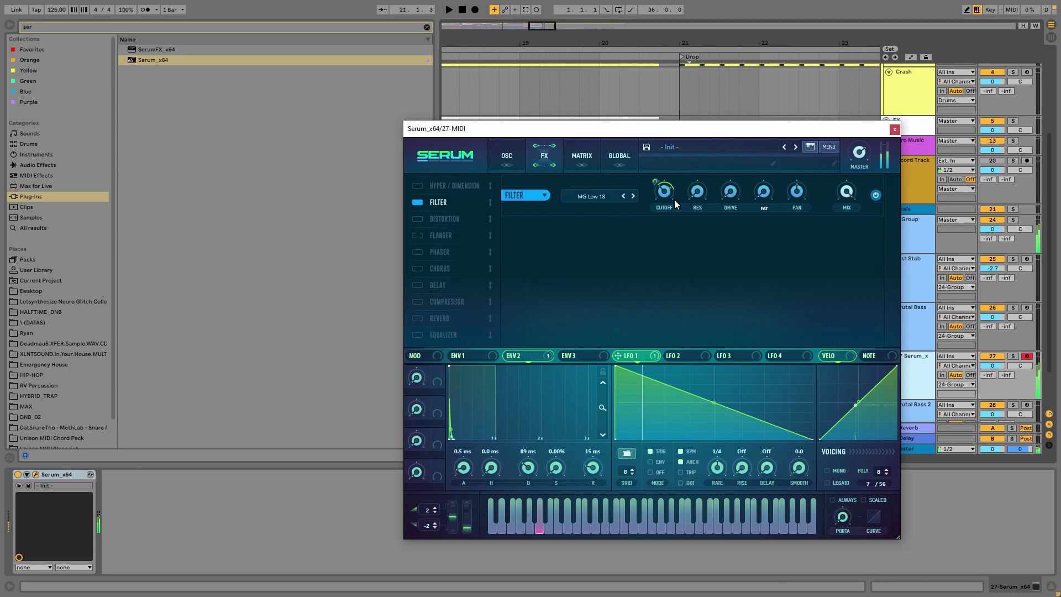
Enable the equalizer and move it to the start of the effects chain, leaving the compressor off
{"action": "left_click_drag", "start_coordinate": [412, 300], "coordinate": [438, 292]}
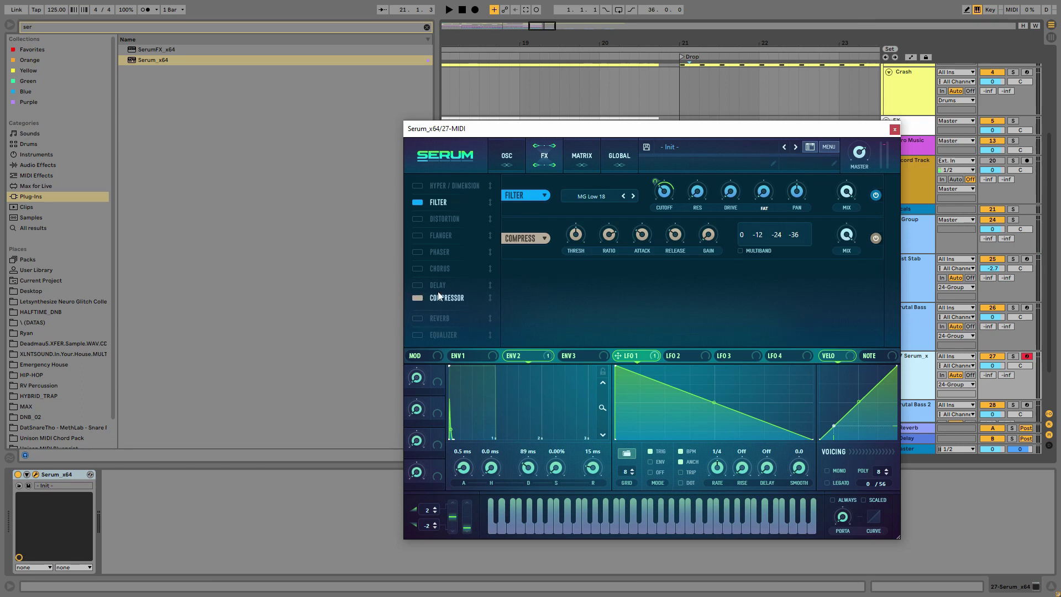
{"action": "left_click", "coordinate": [418, 302]}
{"action": "left_click", "coordinate": [418, 335]}
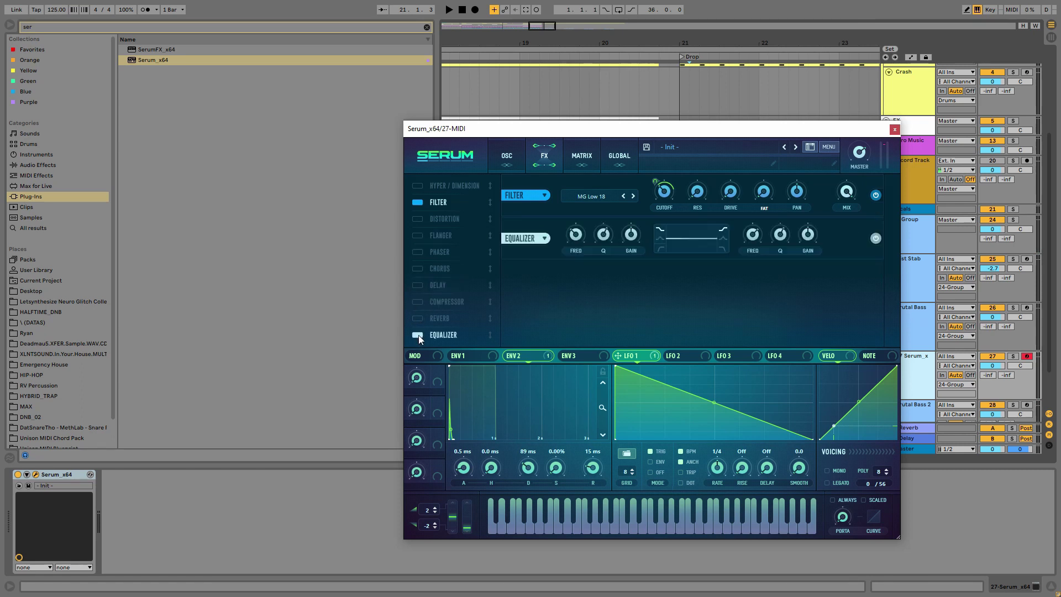
{"action": "left_click_drag", "start_coordinate": [418, 335], "coordinate": [442, 188]}
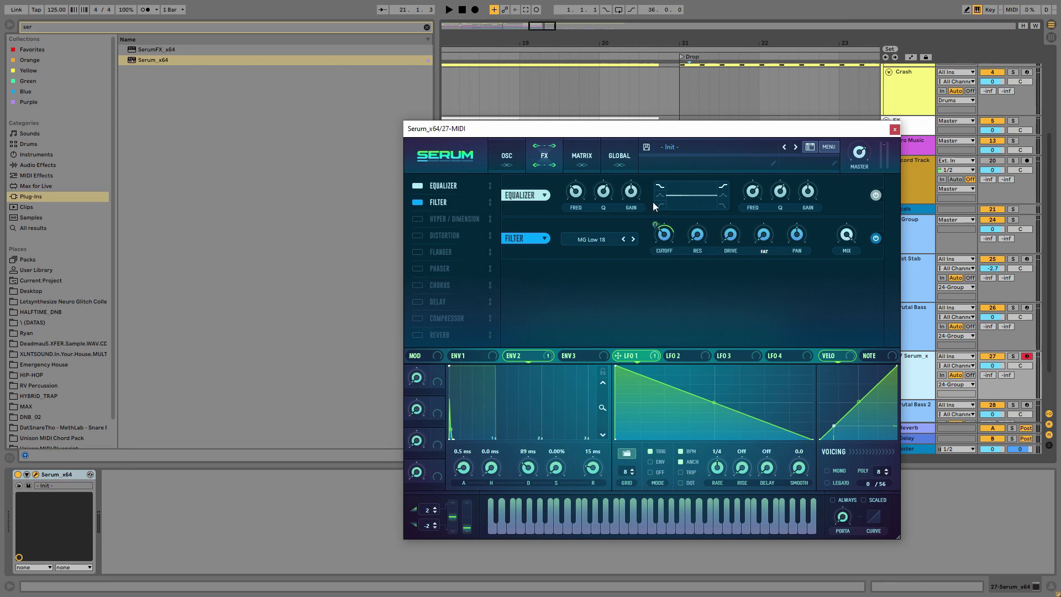
Adjust the equalizer's low-band gain and assign Envelope 2 to its low-band frequency
{"action": "mouse_move", "coordinate": [630, 191]}
{"action": "left_mouse_down"}
{"action": "mouse_move", "coordinate": [635, 173]}
{"action": "mouse_move", "coordinate": [610, 196]}
{"action": "left_mouse_up"}
{"action": "left_click_drag", "start_coordinate": [514, 355], "coordinate": [575, 191]}
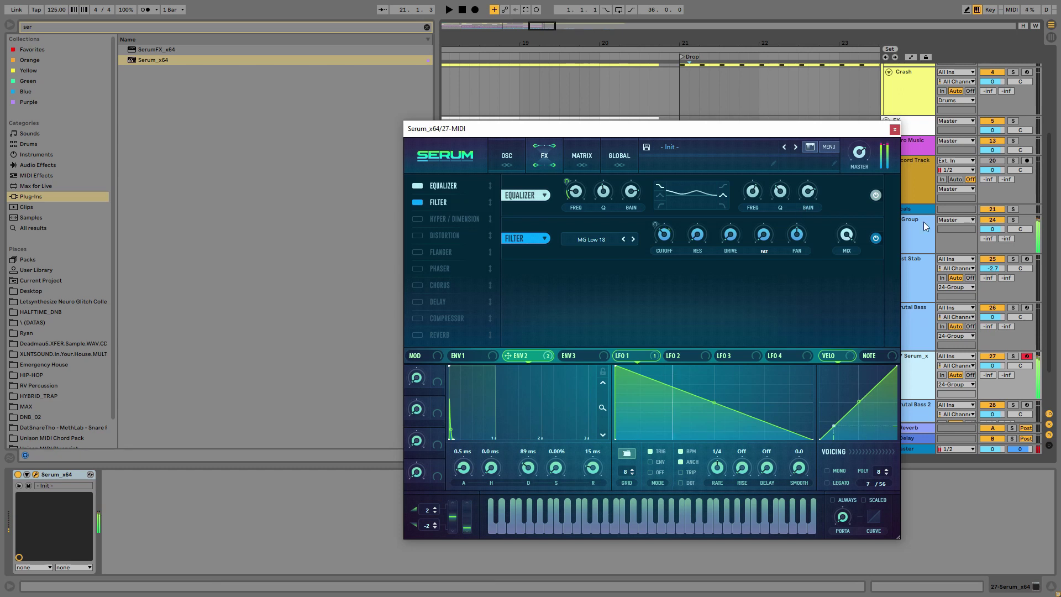
Bypass the effects filter and route Envelope 2 to Mast.Tun in the modulation matrix with a small positive amount
{"action": "left_click", "coordinate": [877, 239]}
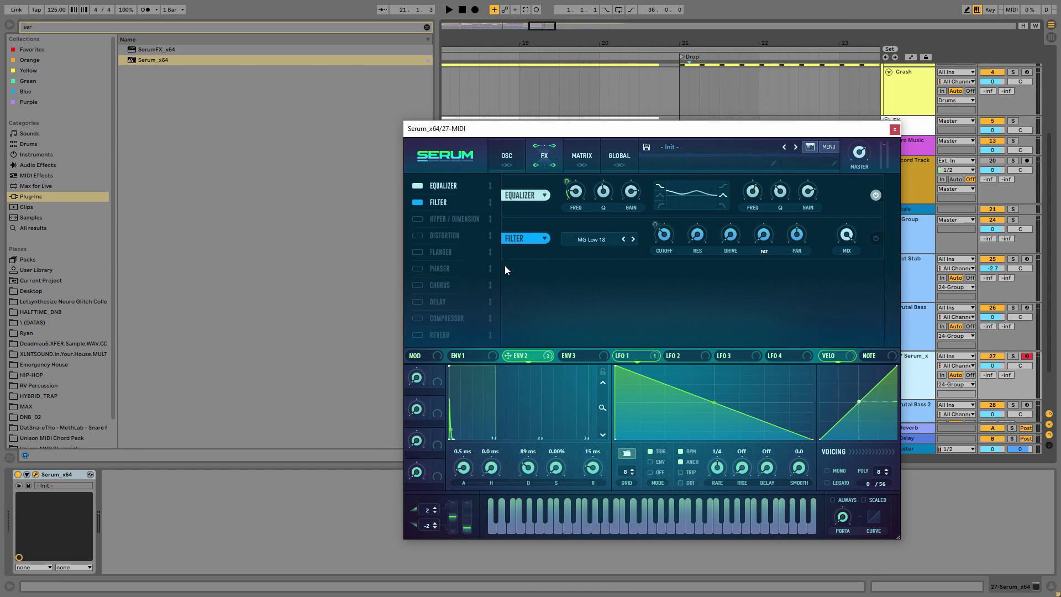
{"action": "left_click", "coordinate": [575, 157]}
{"action": "left_click", "coordinate": [432, 255]}
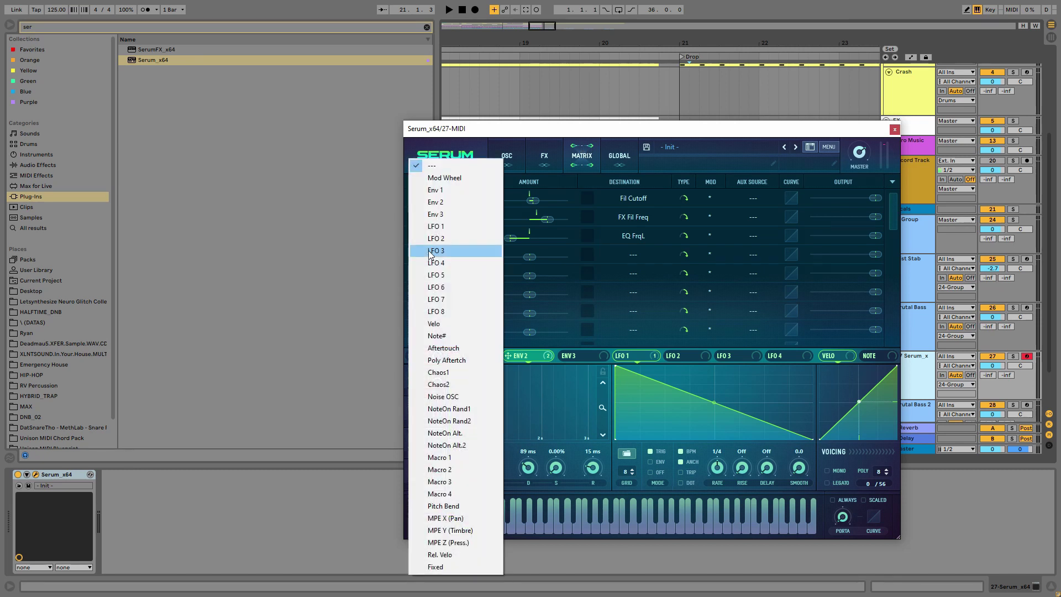
{"action": "left_click", "coordinate": [454, 201]}
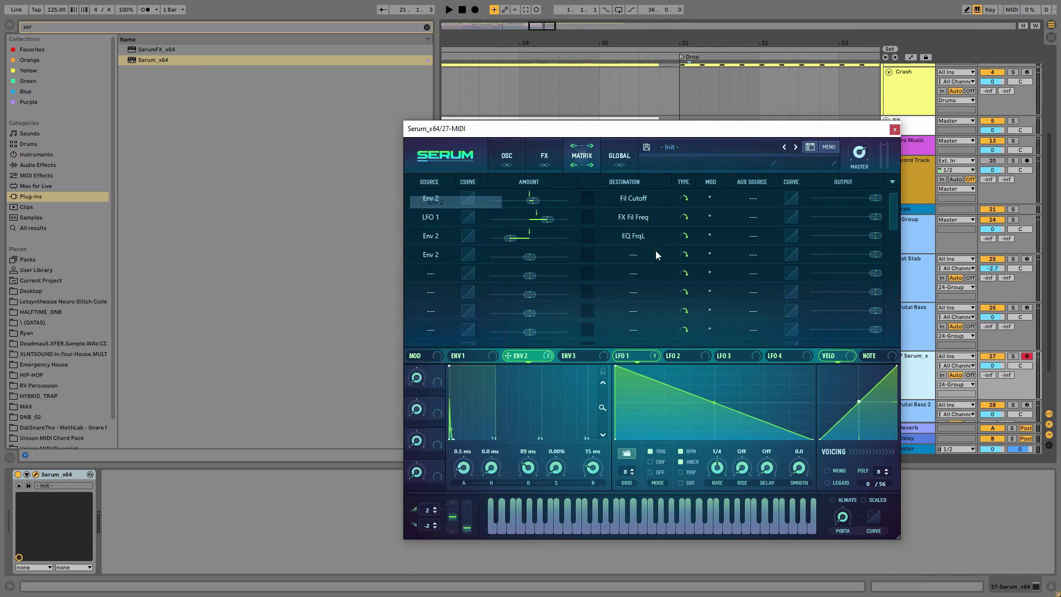
{"action": "left_click", "coordinate": [628, 254]}
{"action": "left_click", "coordinate": [751, 353]}
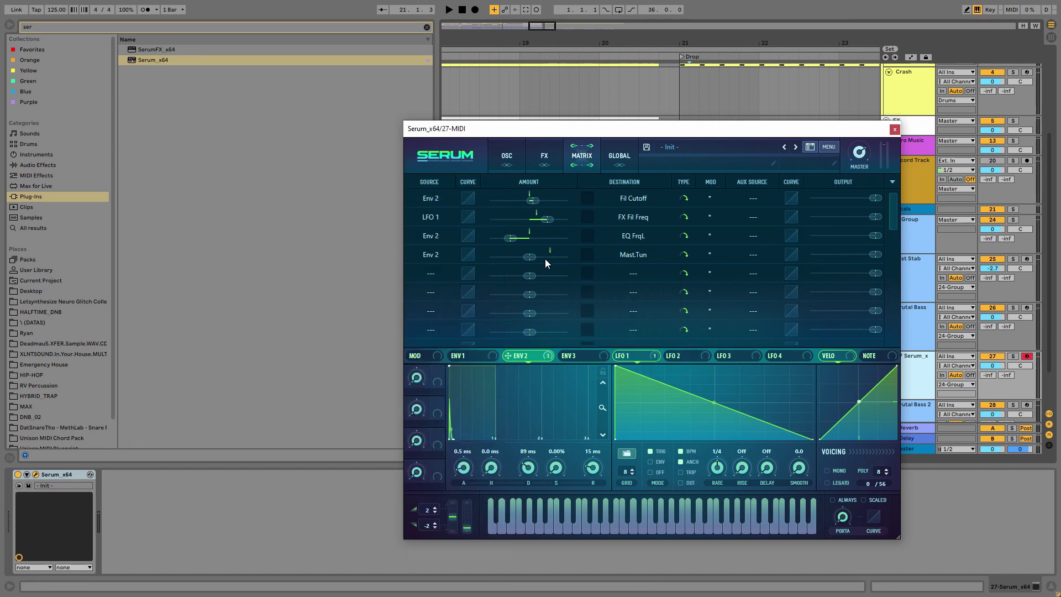
{"action": "left_click_drag", "start_coordinate": [532, 255], "coordinate": [532, 249]}
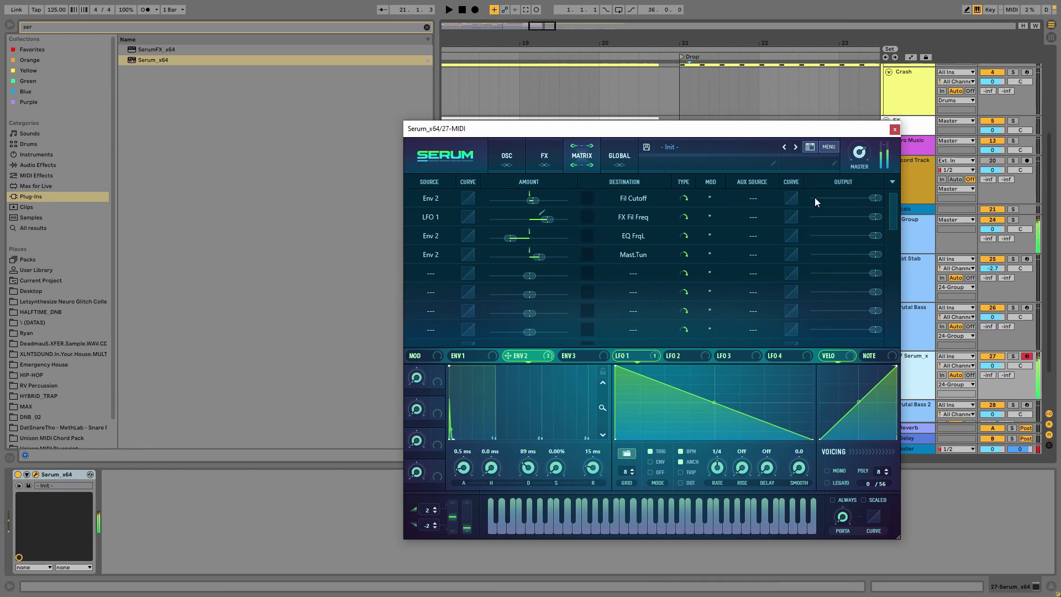
Adjust the synth's master volume and set Envelope 2's decay to 84 ms
{"action": "left_click_drag", "start_coordinate": [859, 158], "coordinate": [854, 162]}
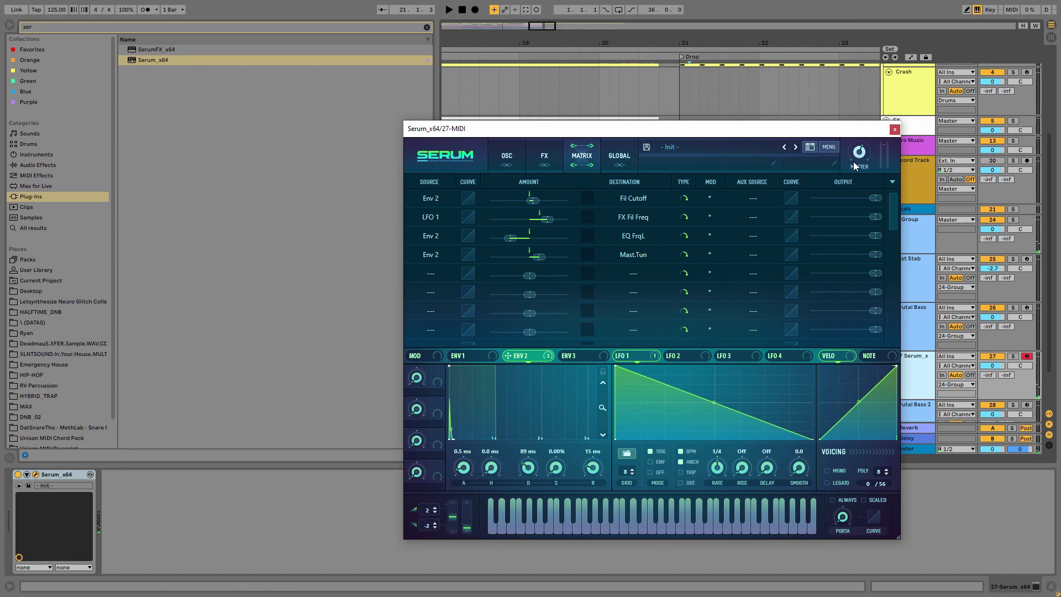
{"action": "mouse_move", "coordinate": [858, 163]}
Set oscillator A's unison width to 0 in the global settings and arm the Serum track
{"action": "left_click", "coordinate": [507, 157]}
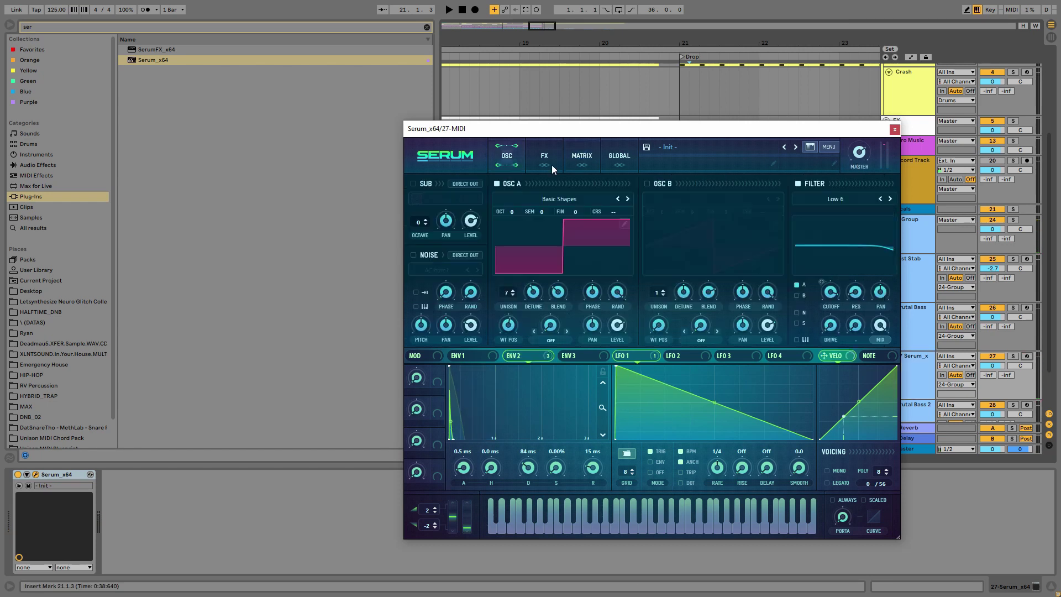
{"action": "left_click", "coordinate": [621, 159]}
{"action": "double_click", "coordinate": [481, 274]}
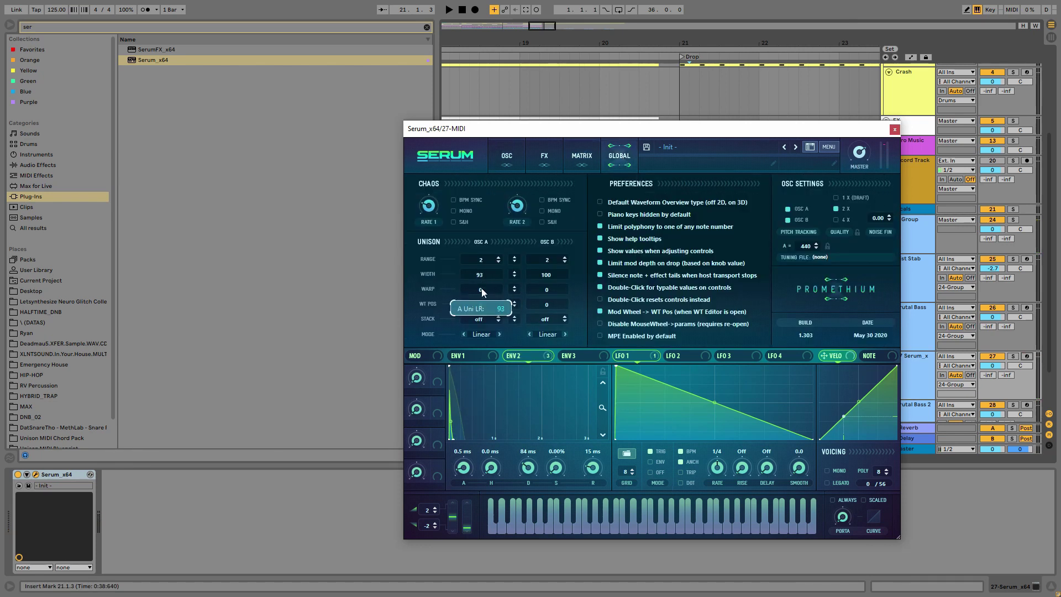
{"action": "type", "text": "0"}
{"action": "key", "text": "Return"}
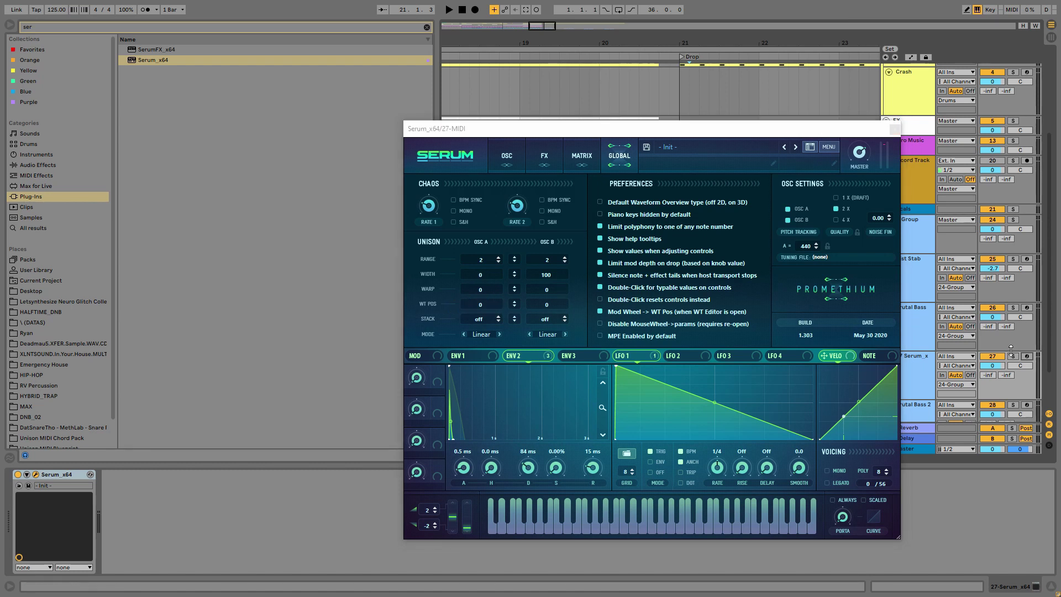
{"action": "left_click", "coordinate": [1026, 357]}
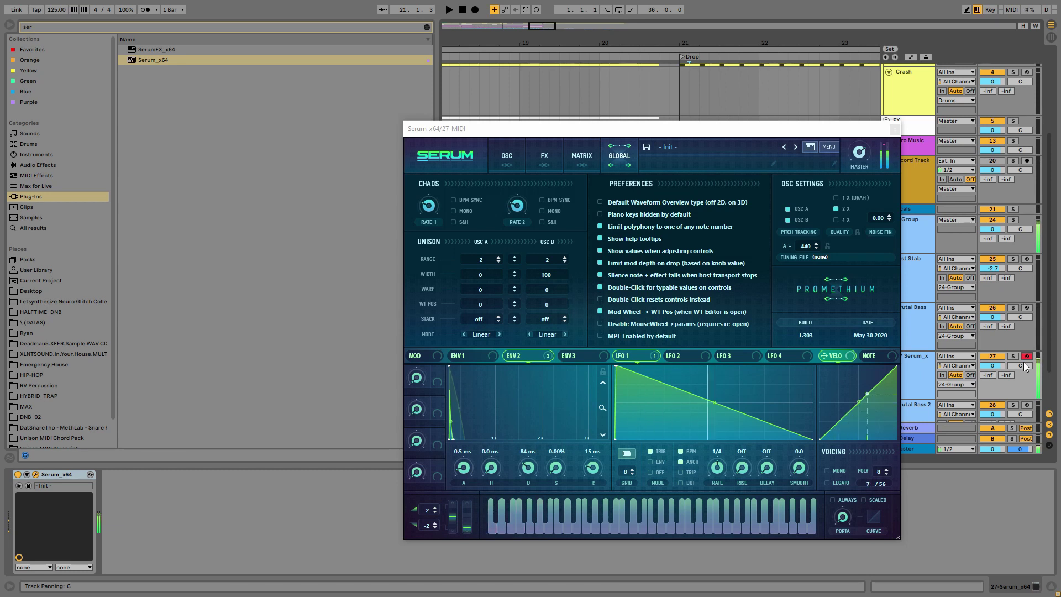
Insert the Saturator preset A Bit Warmer after Serum, with the drive at 9.71 dB and Soft Clip on
{"action": "left_click", "coordinate": [427, 27]}
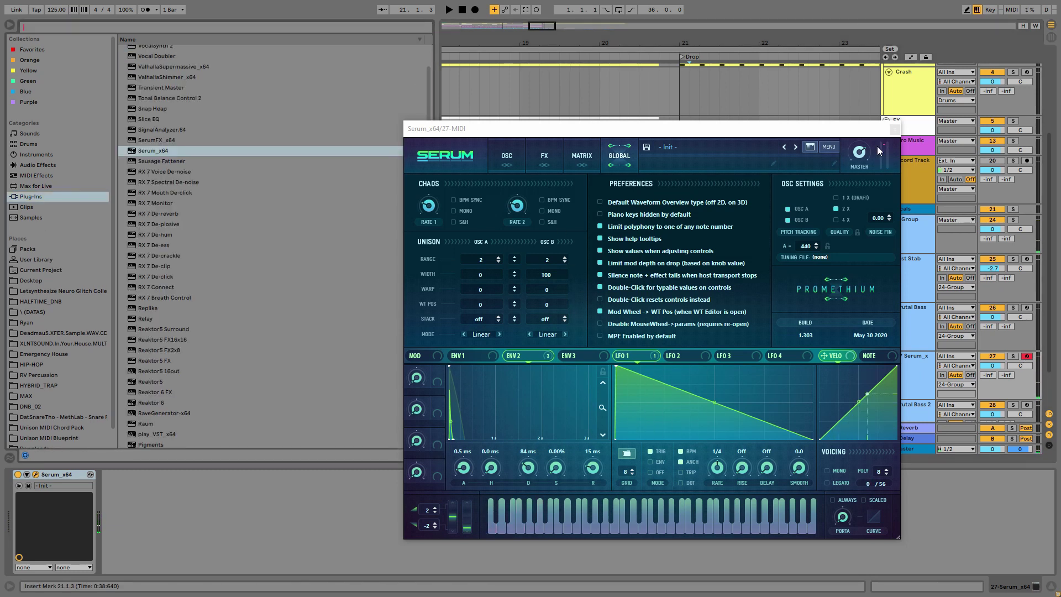
{"action": "left_click", "coordinate": [894, 129]}
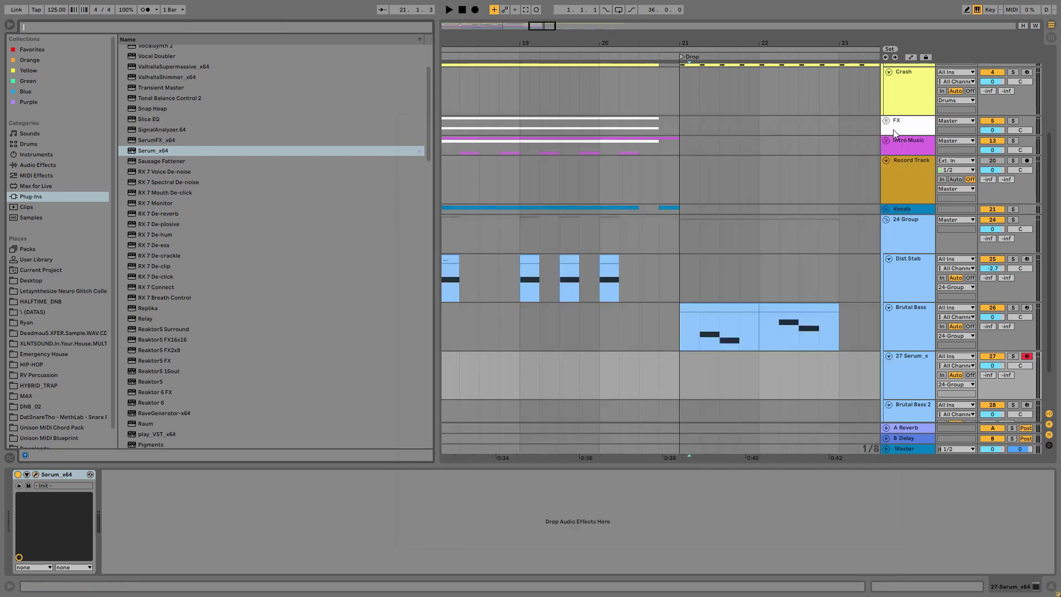
{"action": "left_click", "coordinate": [39, 165]}
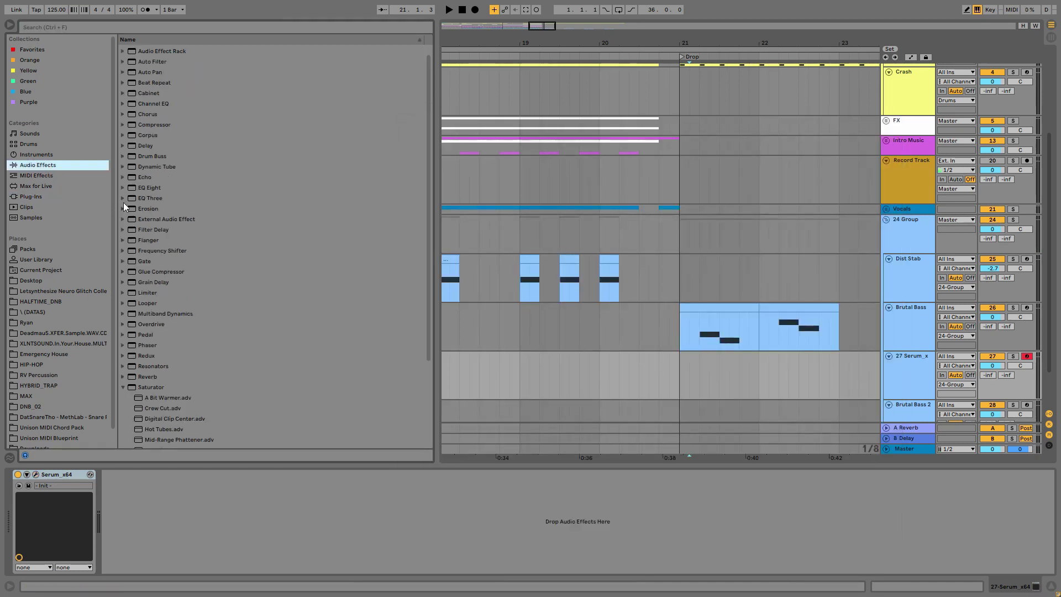
{"action": "scroll", "coordinate": [208, 243], "scroll_direction": "down", "scroll_amount": 5}
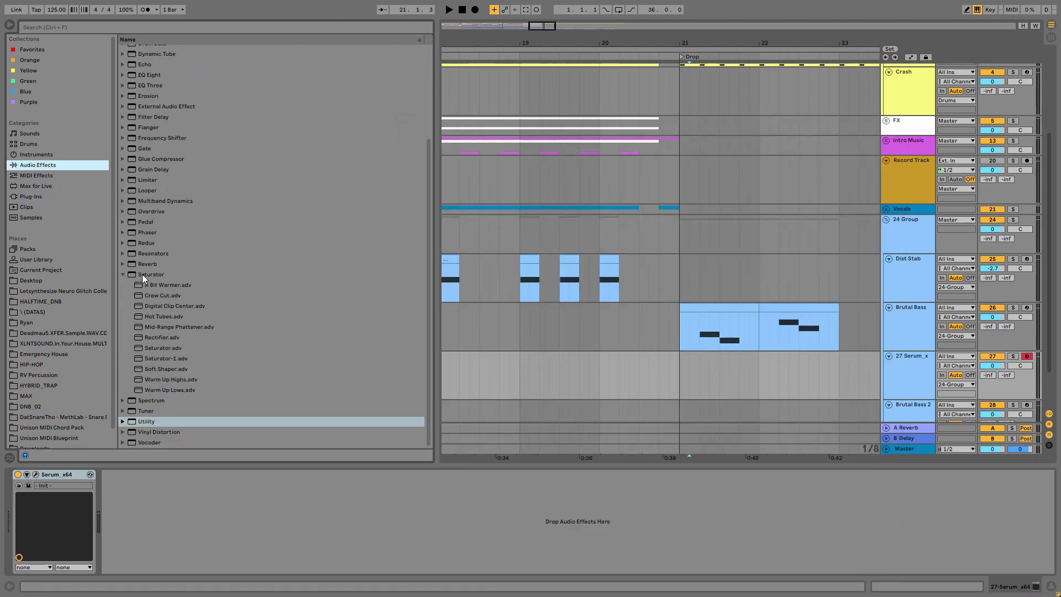
{"action": "left_click", "coordinate": [142, 274]}
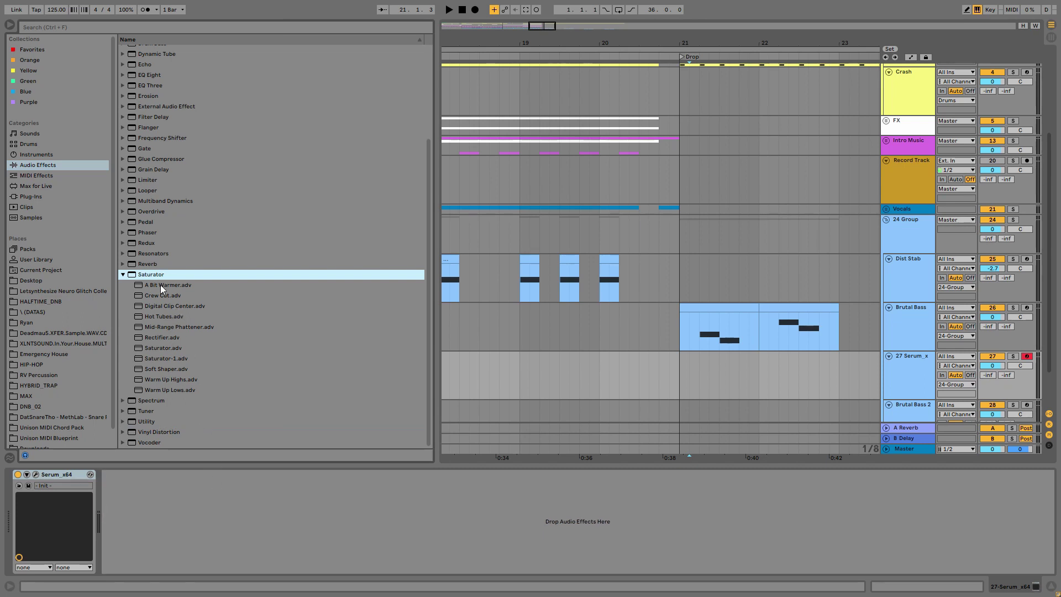
{"action": "left_click_drag", "start_coordinate": [160, 284], "coordinate": [187, 495]}
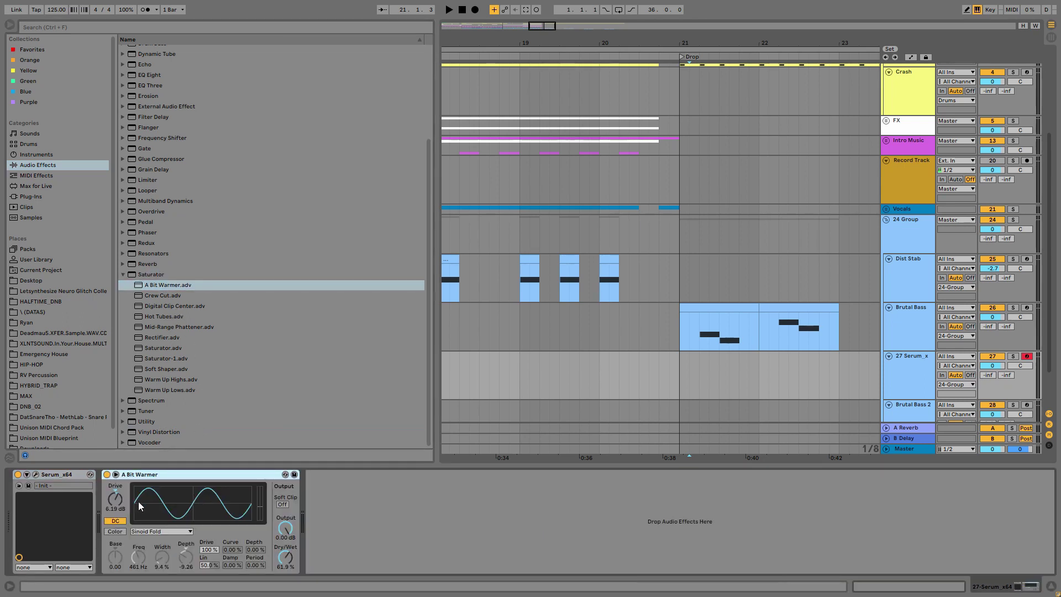
{"action": "left_click", "coordinate": [108, 498]}
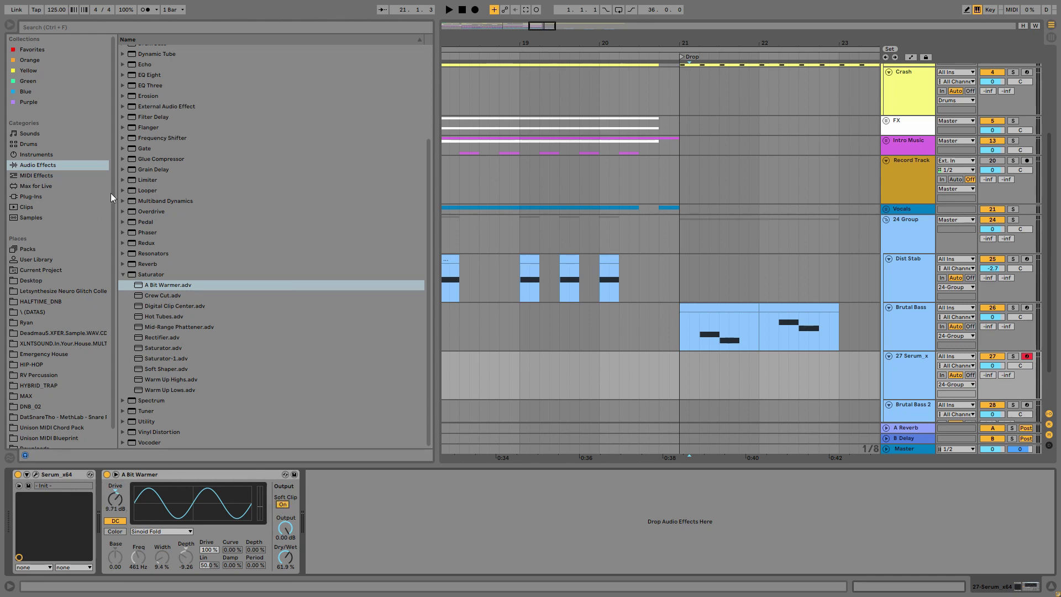
Add EQ Eight after the Saturator and cut band 4 by about 11.5 dB near 6.12 kHz
{"action": "scroll", "coordinate": [168, 173], "scroll_direction": "up", "scroll_amount": 4}
{"action": "mouse_move", "coordinate": [155, 185]}
{"action": "left_mouse_down"}
{"action": "mouse_move", "coordinate": [367, 505]}
{"action": "mouse_move", "coordinate": [447, 490]}
{"action": "left_mouse_up"}
{"action": "left_click_drag", "start_coordinate": [513, 515], "coordinate": [505, 542]}
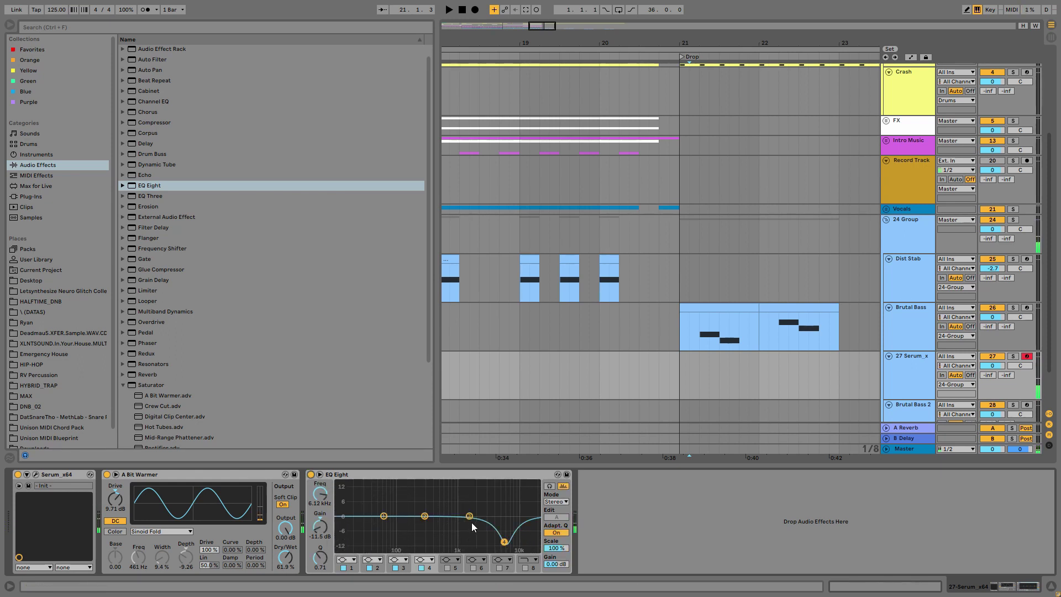
Cut EQ Eight's band 2 by about 6.57 dB near 337 Hz with a Q of 1.14
{"action": "left_click_drag", "start_coordinate": [417, 516], "coordinate": [414, 526]}
{"action": "left_click_drag", "start_coordinate": [323, 556], "coordinate": [323, 536]}
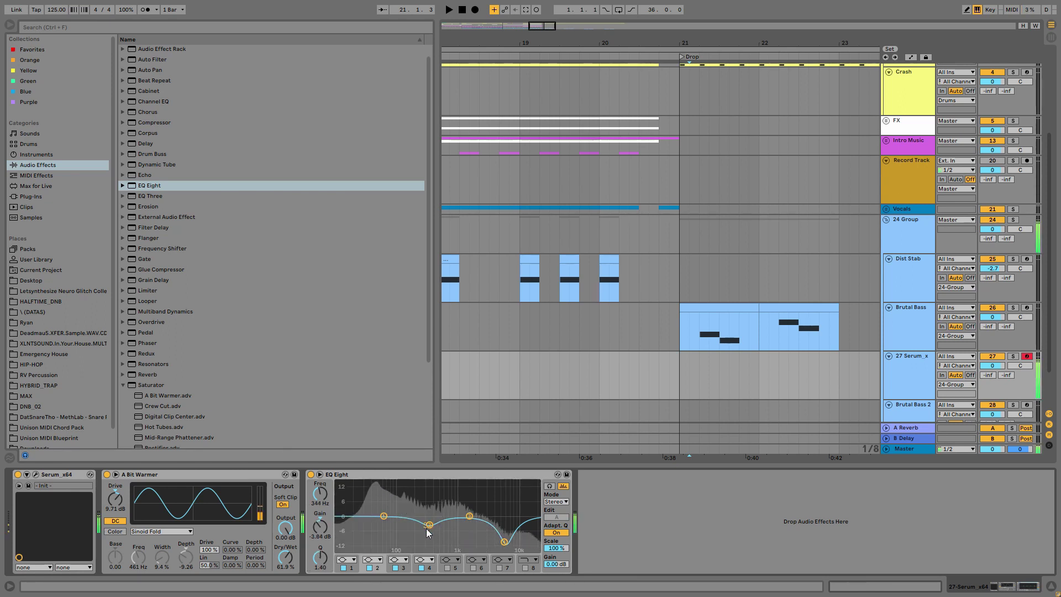
{"action": "left_click_drag", "start_coordinate": [429, 525], "coordinate": [429, 531]}
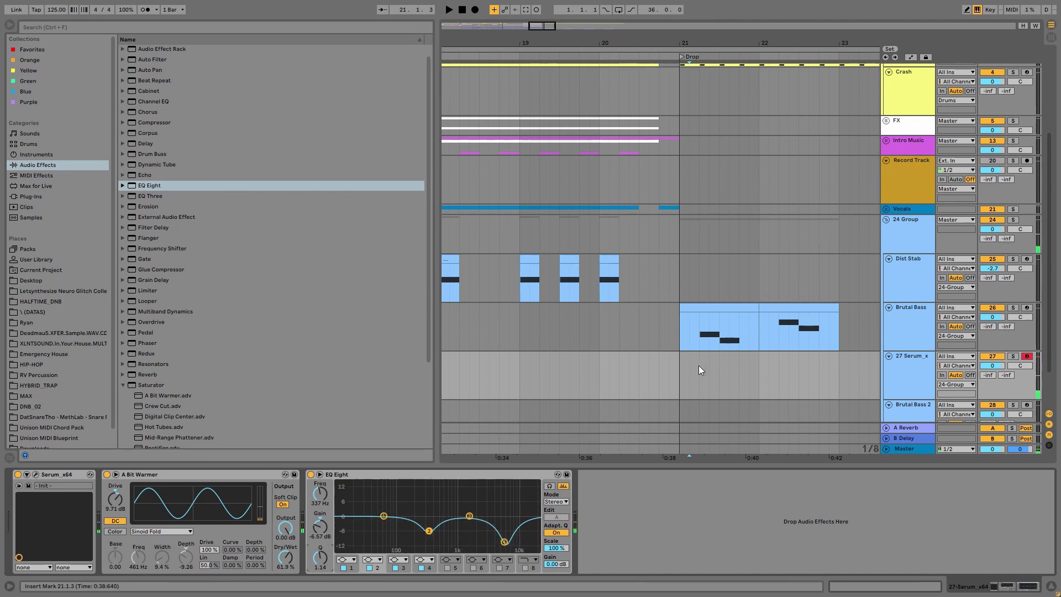
Create a one-beat MIDI clip at bar 21 on the Serum track and draw an F1 note across its first half
{"action": "left_click_drag", "start_coordinate": [698, 366], "coordinate": [684, 370]}
{"action": "key", "text": "ctrl+shift+m"}
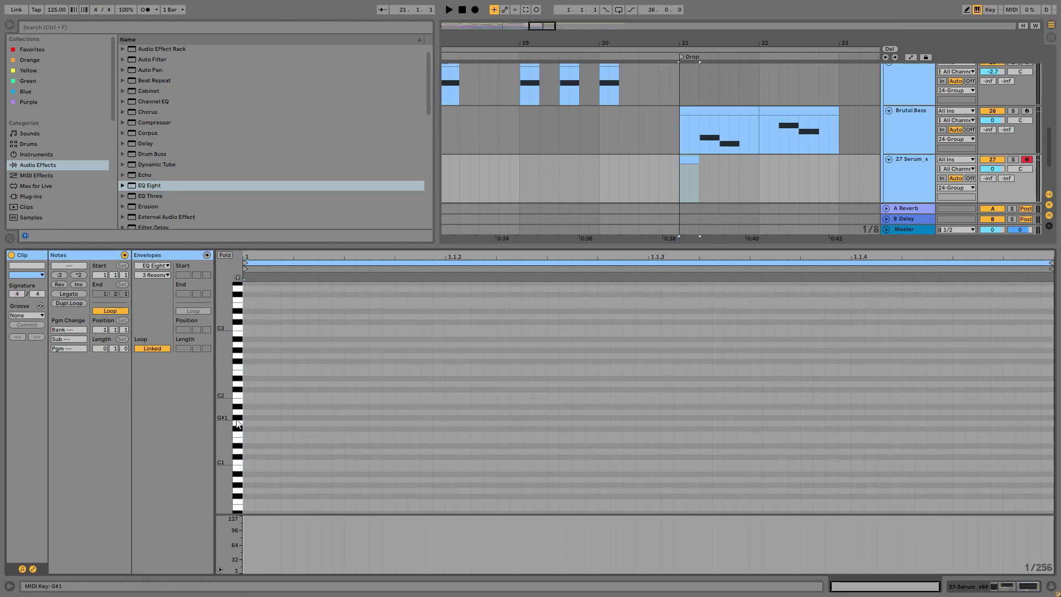
{"action": "double_click", "coordinate": [248, 436]}
{"action": "left_click_drag", "start_coordinate": [255, 436], "coordinate": [628, 433]}
Duplicate the F1 note into the second half of the clip and transpose the copy down to D#1
{"action": "key", "text": "ctrl+d"}
{"action": "key", "text": "Down"}
{"action": "key", "text": "Down"}
{"action": "key", "text": "Down"}
{"action": "key", "text": "Down"}
{"action": "key", "text": "Down"}
{"action": "key", "text": "Down"}
{"action": "key", "text": "Down"}
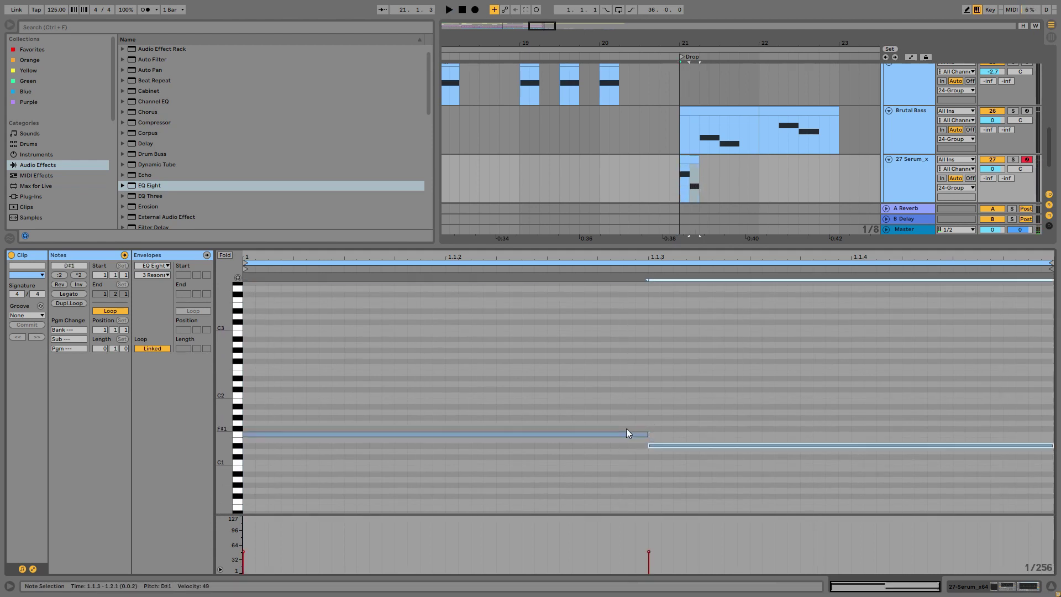
Lower the bass clip's second note to A#0 and play the drop from bar 21 to audition it
{"action": "left_click_drag", "start_coordinate": [241, 470], "coordinate": [232, 472]}
{"action": "key", "text": "space"}
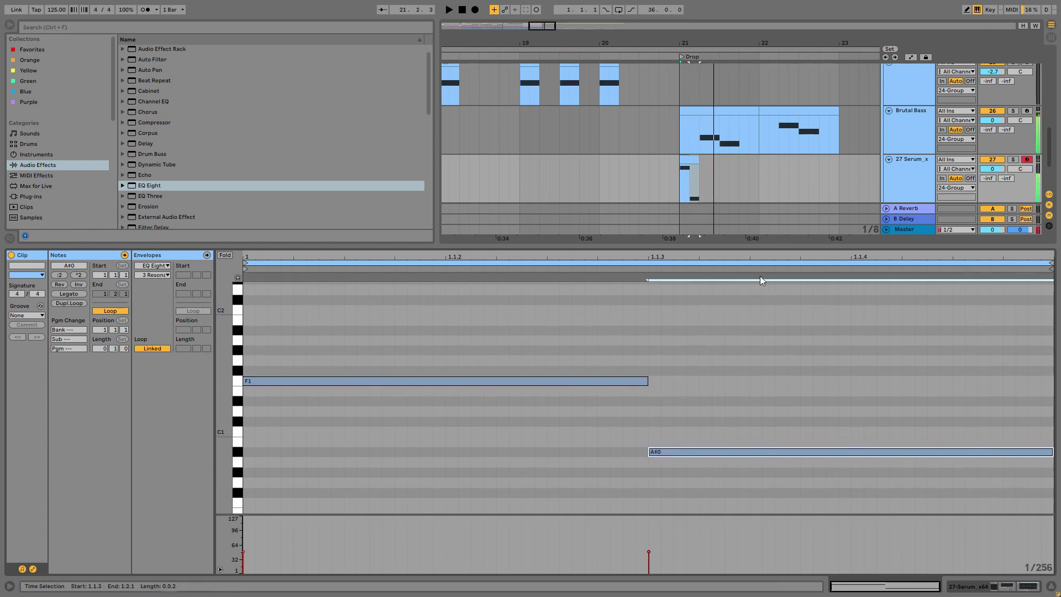
{"action": "left_click", "coordinate": [921, 161]}
{"action": "key", "text": "space"}
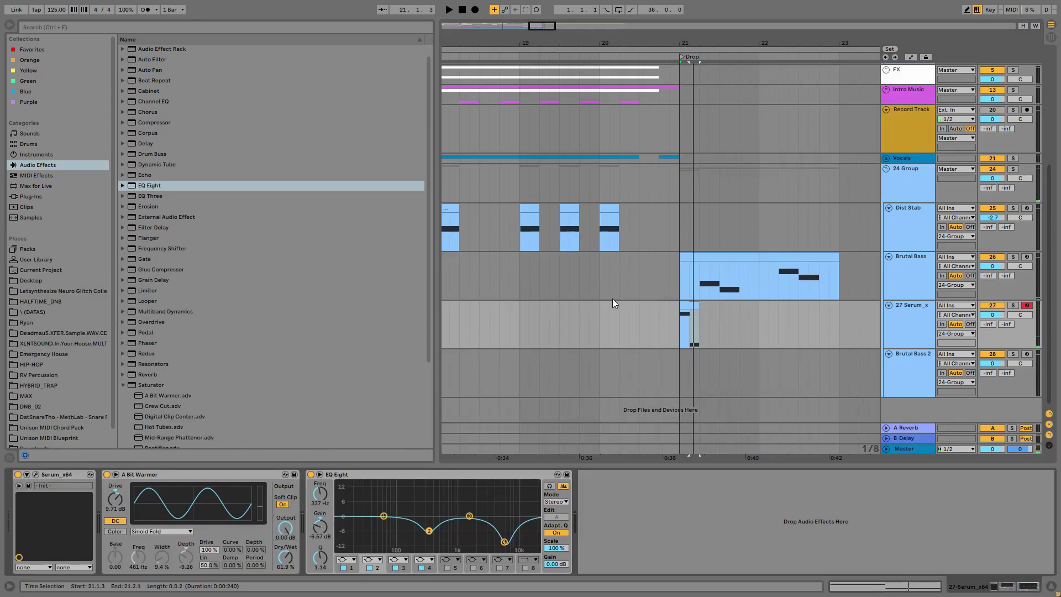
Show automation and automate the Saturator's Output to ramp from -36 dB at bar 21 up to 0 dB around 21.1.2
{"action": "left_click", "coordinate": [911, 58]}
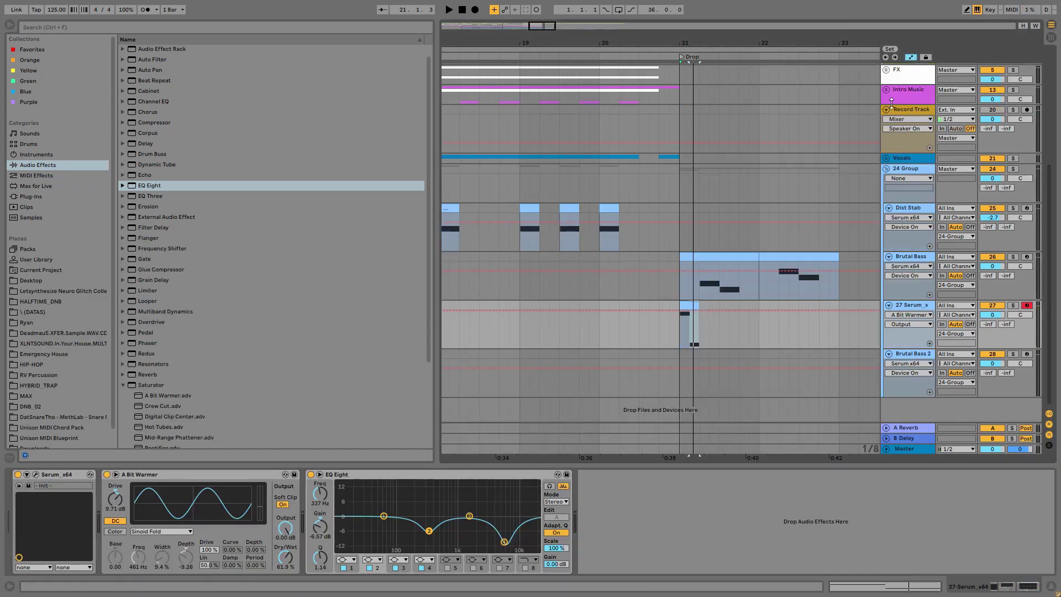
{"action": "key", "text": "plus"}
{"action": "key", "text": "plus"}
{"action": "key", "text": "plus"}
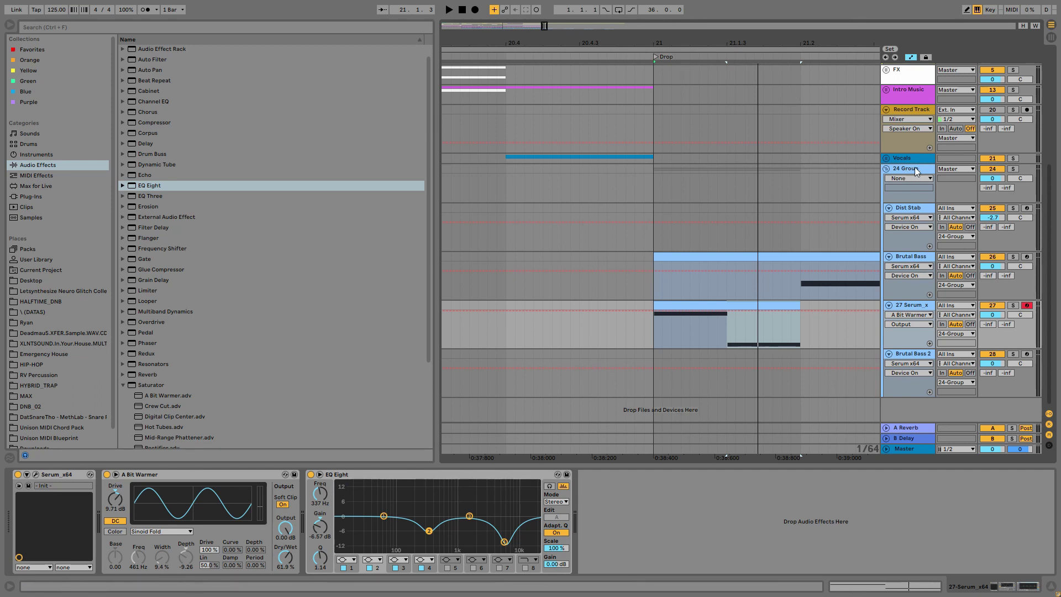
{"action": "left_click", "coordinate": [695, 313]}
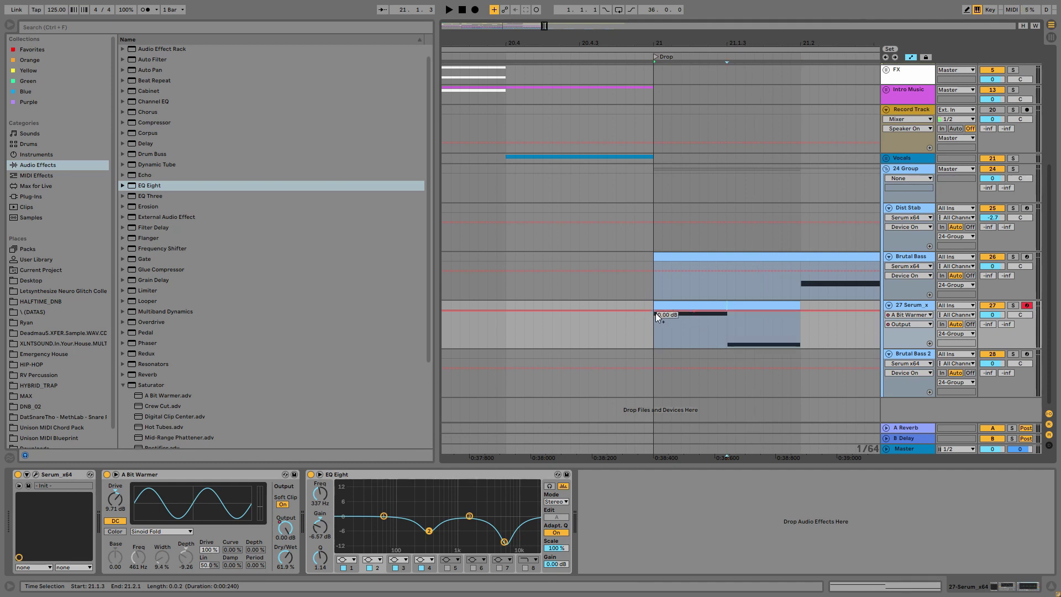
{"action": "left_click_drag", "start_coordinate": [653, 313], "coordinate": [655, 347]}
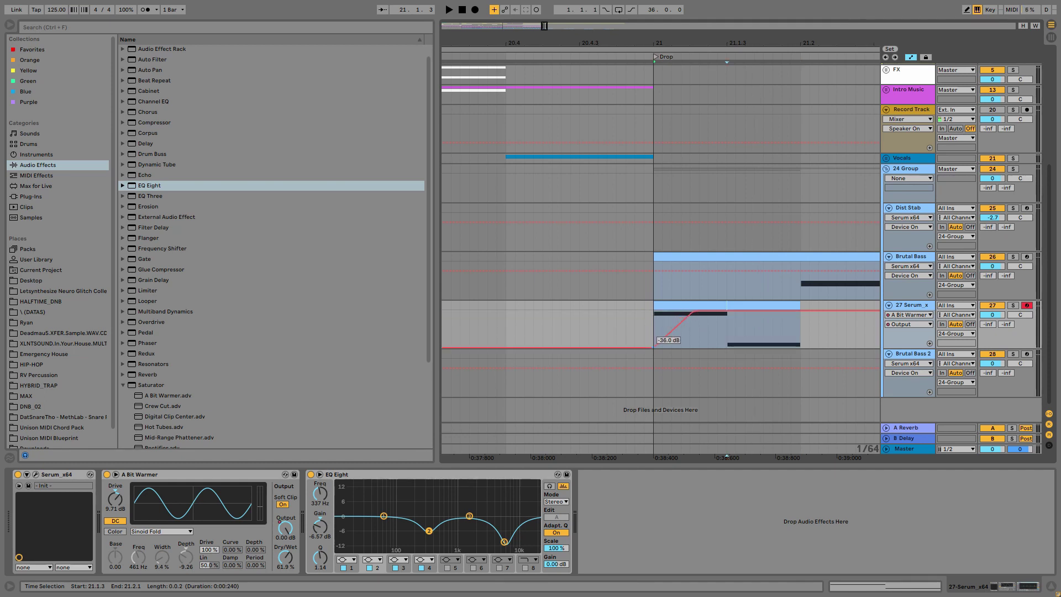
Bend the Output automation ramp into a curve that starts slowly and rises steeply, and play it back from the drop
{"action": "left_click", "coordinate": [666, 327]}
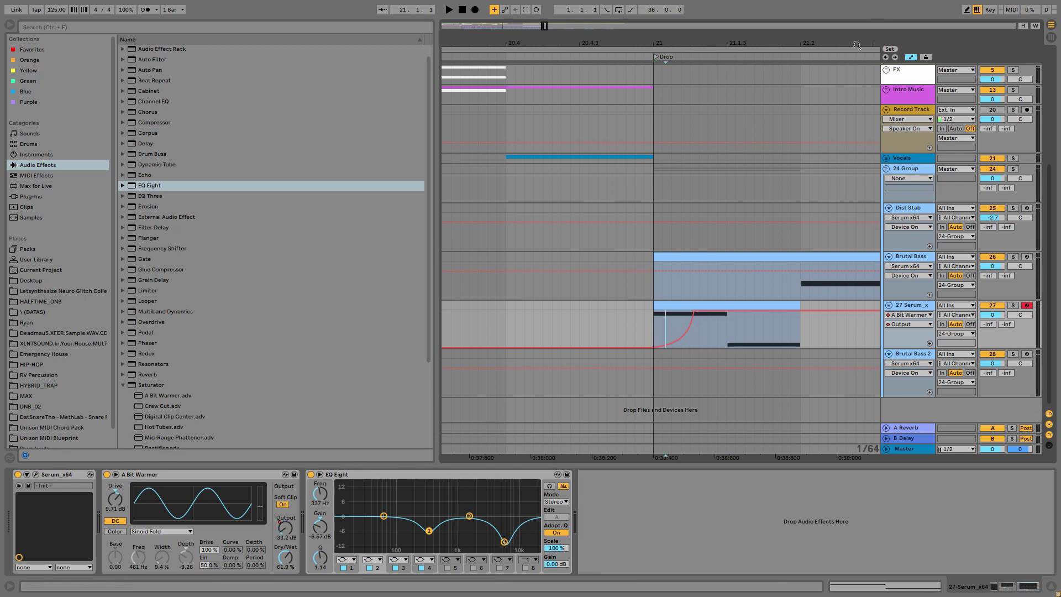
{"action": "key", "text": "minus"}
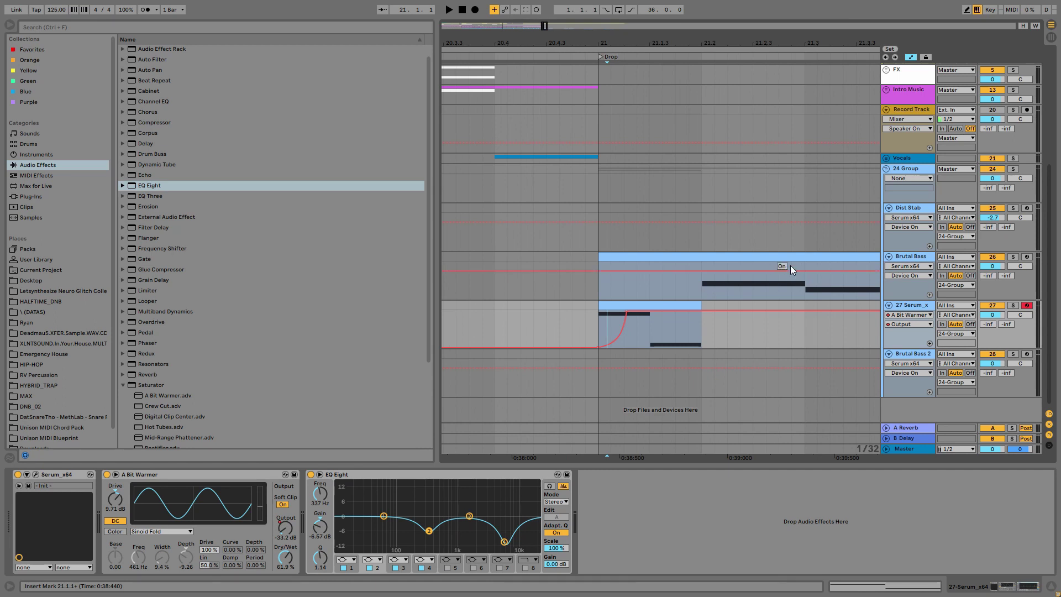
{"action": "left_click_drag", "start_coordinate": [612, 343], "coordinate": [619, 327]}
{"action": "left_click", "coordinate": [596, 326]}
{"action": "key", "text": "space"}
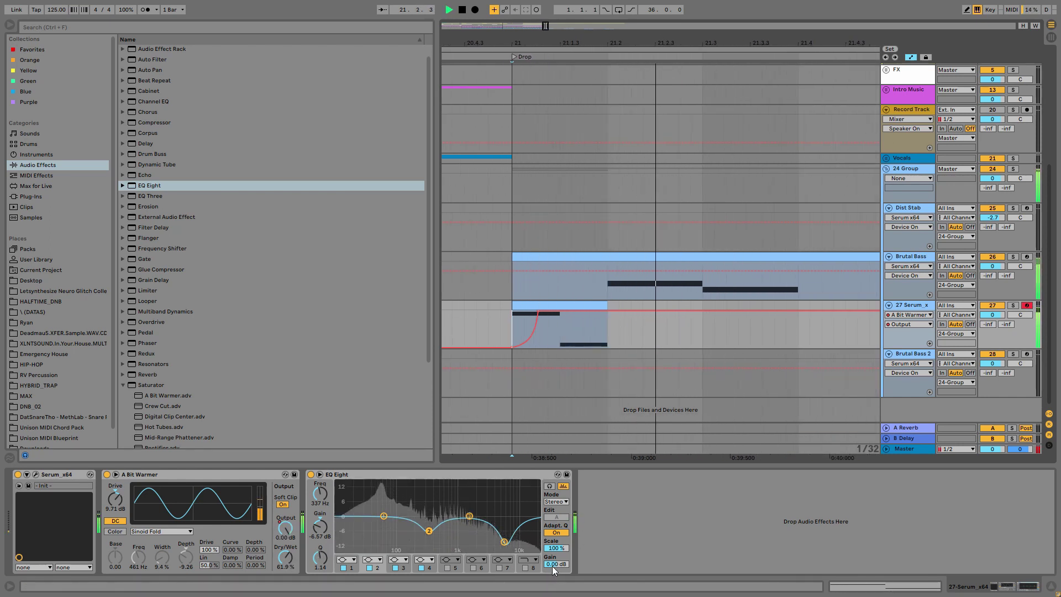
Raise EQ Eight's output gain to 0.75 dB on the Serum track
{"action": "left_click_drag", "start_coordinate": [556, 564], "coordinate": [556, 558]}
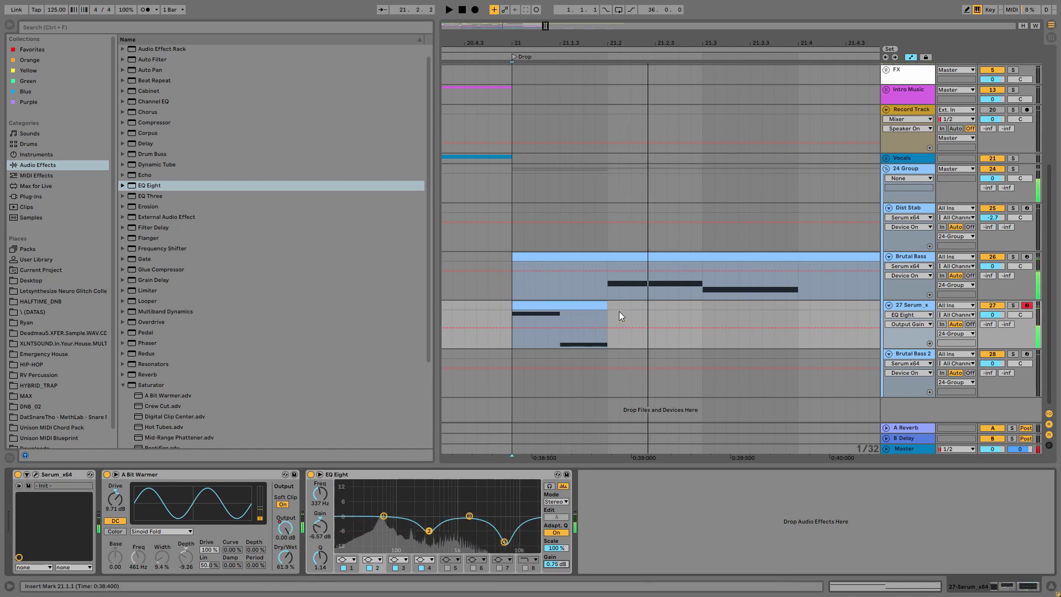
{"action": "key", "text": "space"}
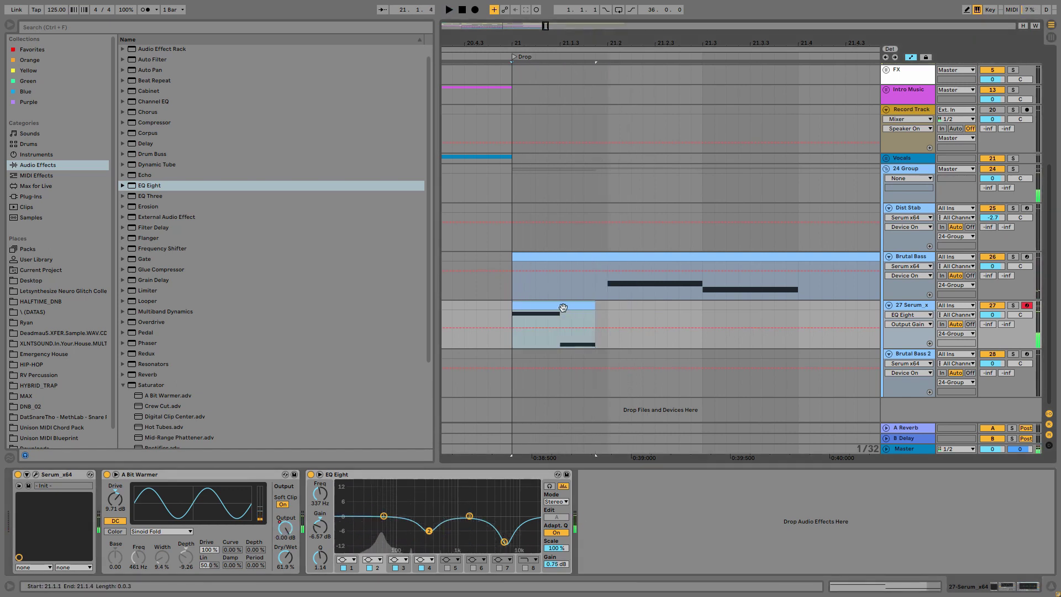
Trim the end of the Serum bass clip to slightly before beat 21.2, auditioning it against the Brutal Bass
{"action": "key", "text": "space"}
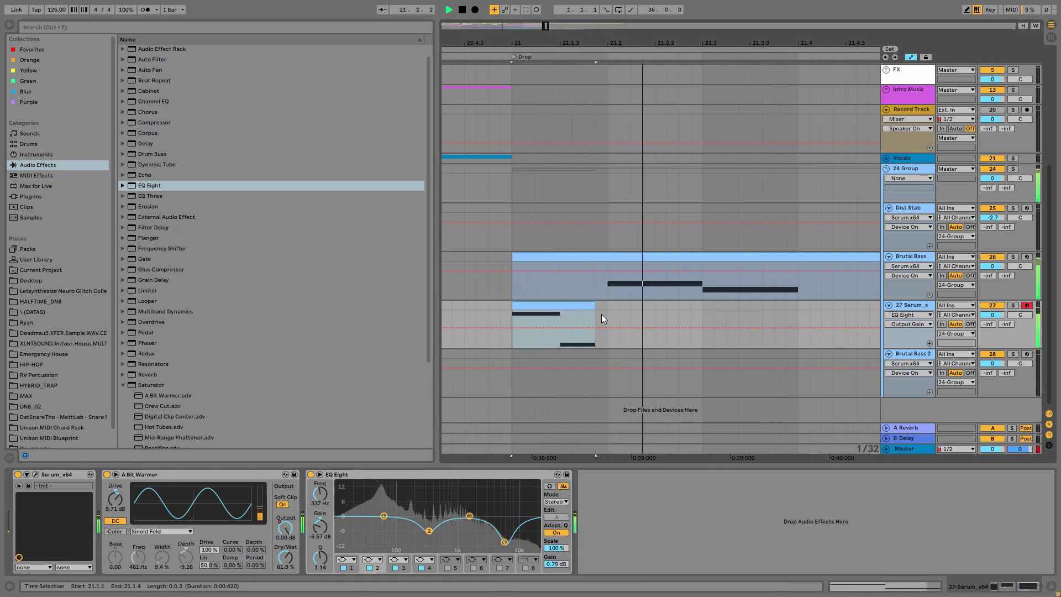
{"action": "key", "text": "space"}
{"action": "left_click_drag", "start_coordinate": [596, 304], "coordinate": [599, 305]}
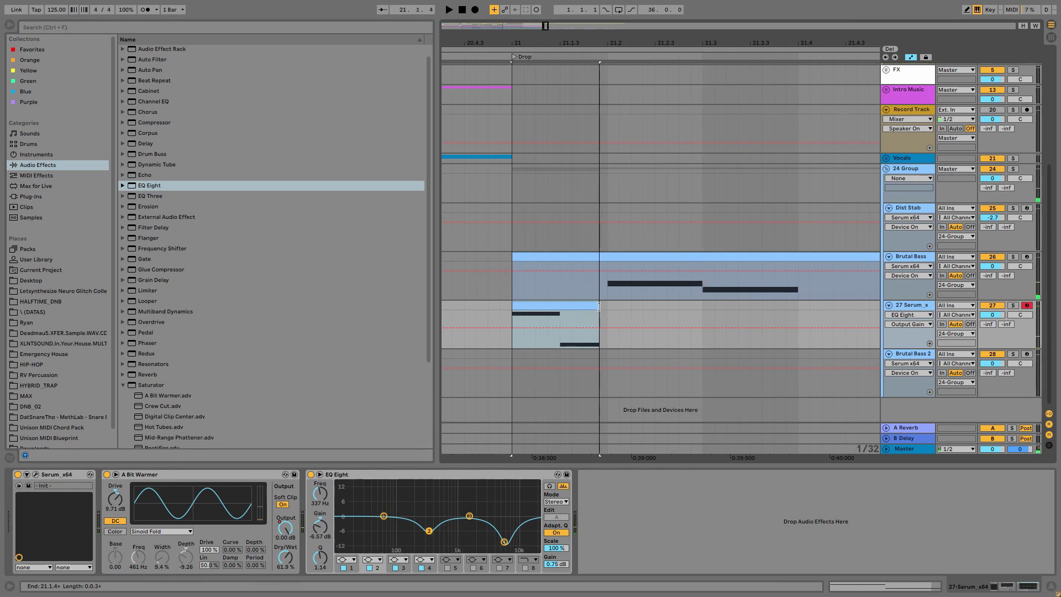
{"action": "key", "text": "space"}
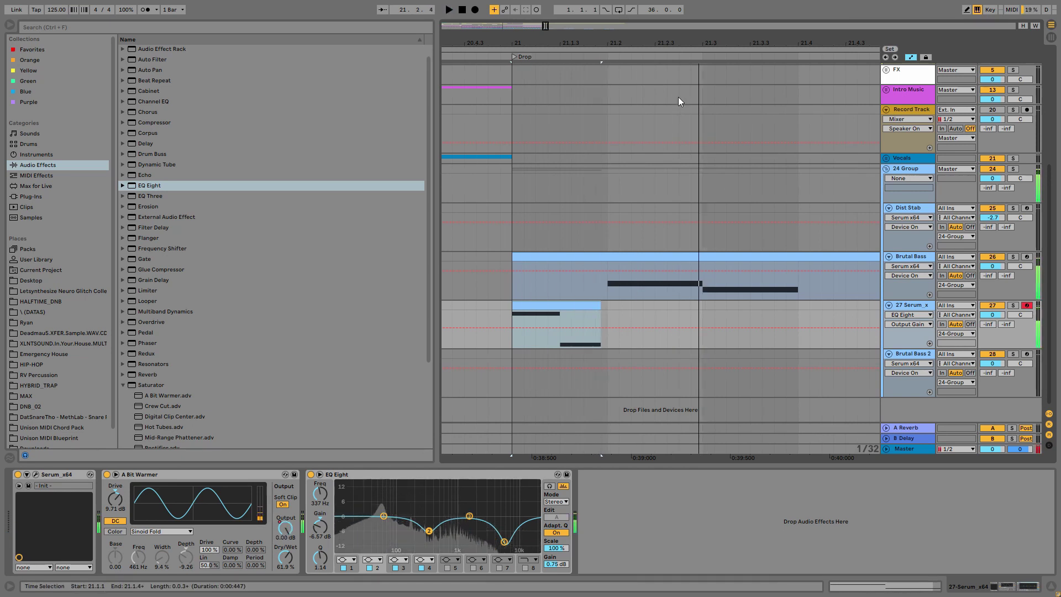
{"action": "key", "text": "space"}
Copy the Serum bass clip to beat 21.4 on the same track
{"action": "key", "text": "minus"}
{"action": "key", "text": "minus"}
{"action": "left_click", "coordinate": [671, 308]}
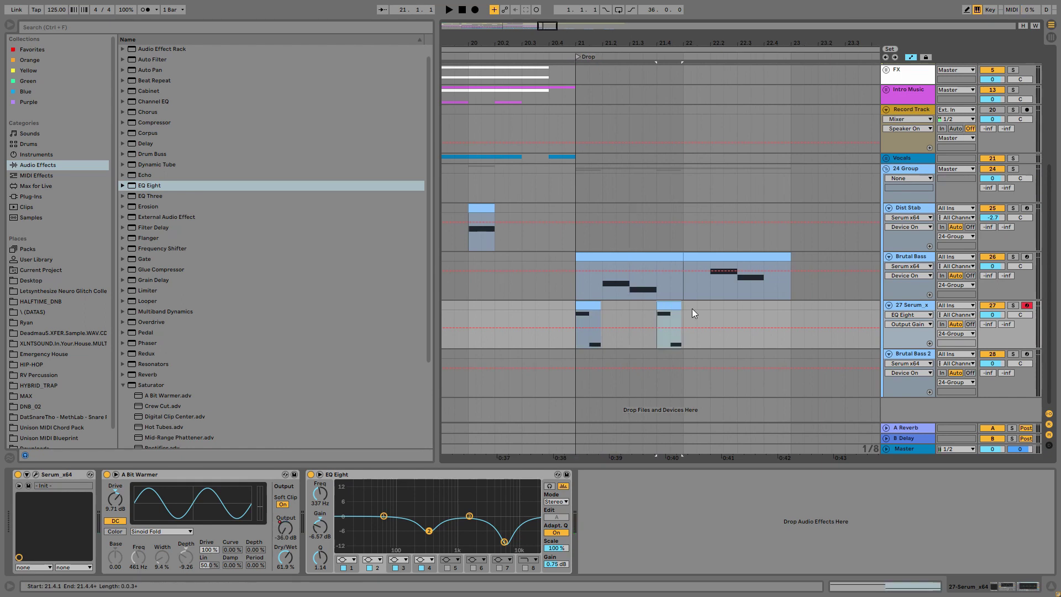
Transpose the copied clip's notes down to C#1 and F#0, and play the phrase from the drop
{"action": "double_click", "coordinate": [667, 307]}
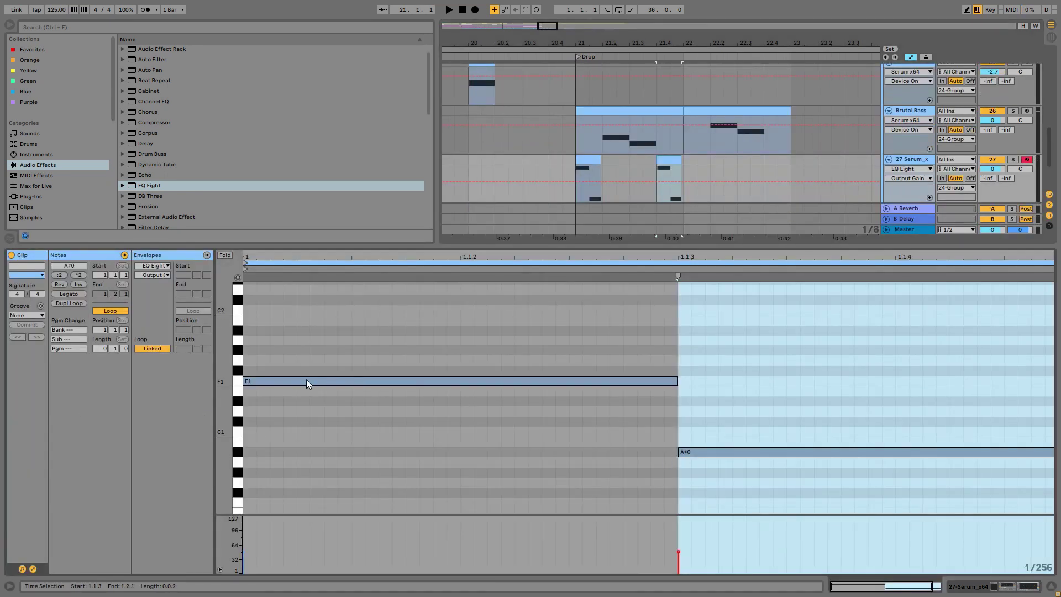
{"action": "left_click_drag", "start_coordinate": [306, 379], "coordinate": [308, 426]}
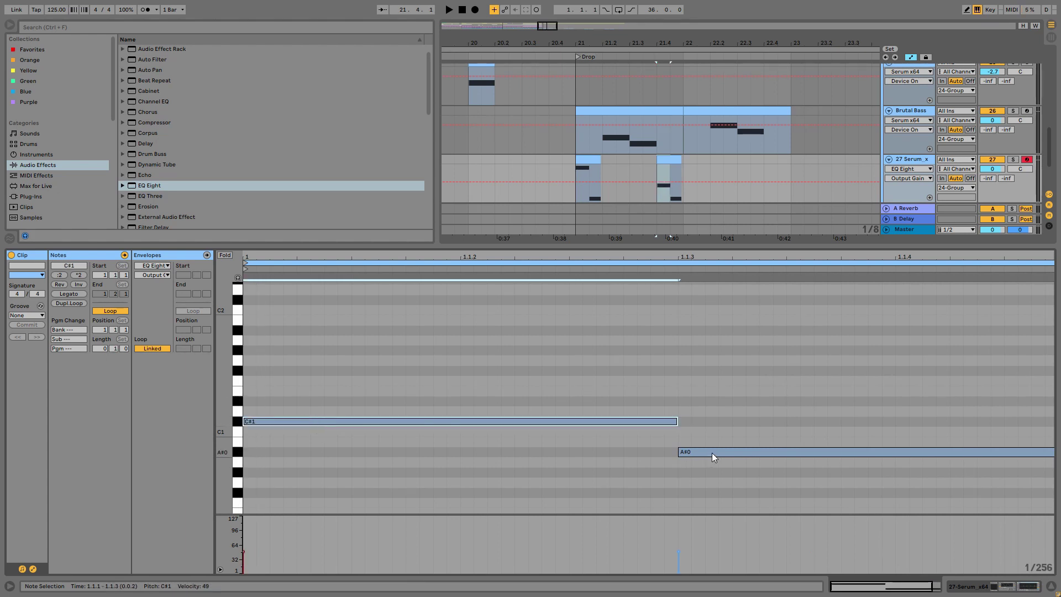
{"action": "left_click_drag", "start_coordinate": [712, 453], "coordinate": [711, 494]}
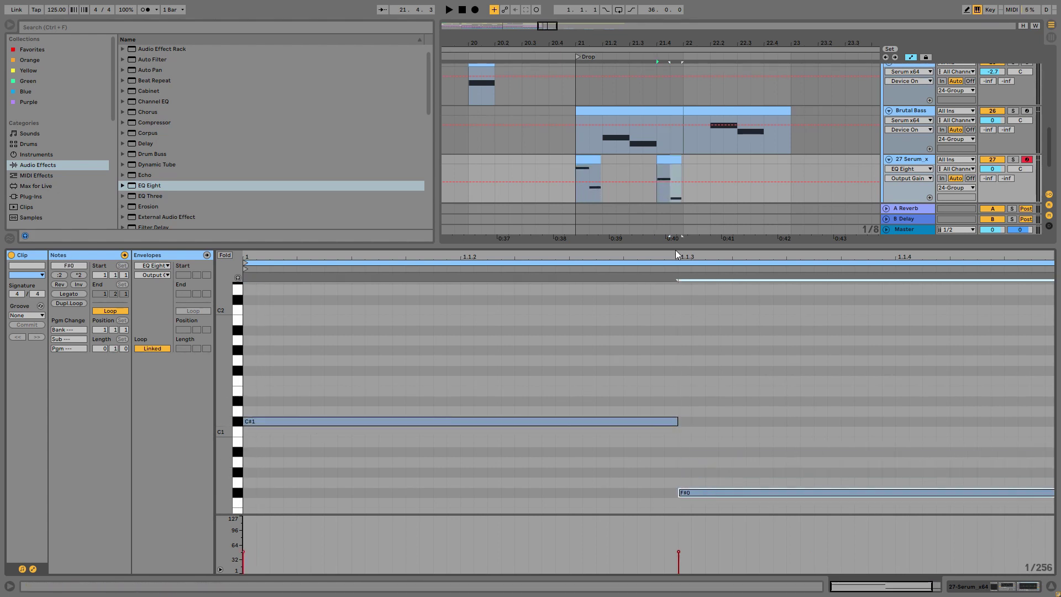
{"action": "left_click", "coordinate": [583, 160]}
{"action": "key", "text": "space"}
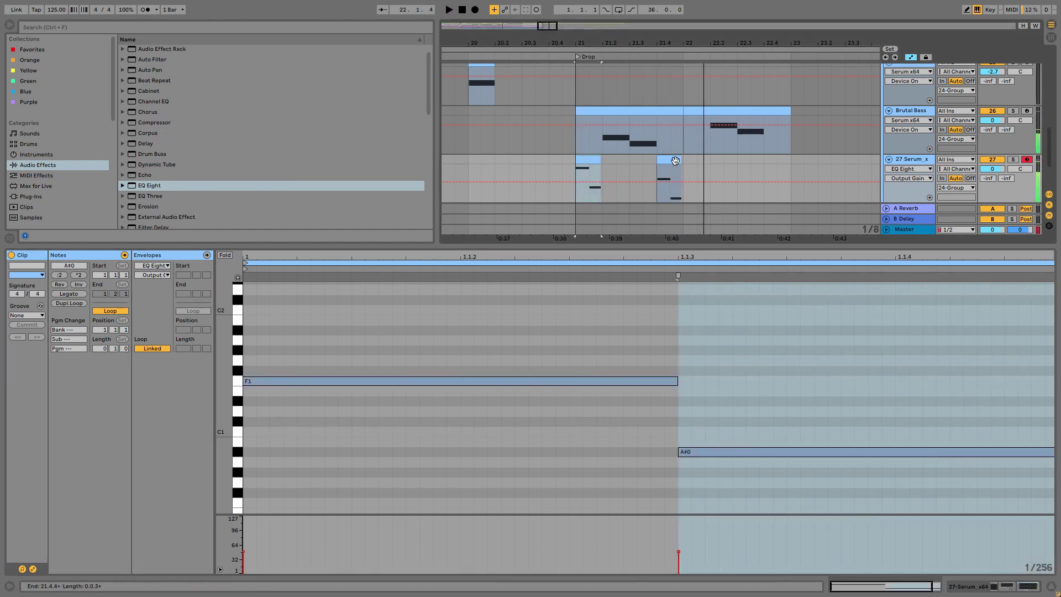
Move the copied bass clip to the start of bar 22 and play the phrase from bar 21
{"action": "left_click_drag", "start_coordinate": [675, 160], "coordinate": [701, 160]}
{"action": "left_click", "coordinate": [591, 159]}
{"action": "key", "text": "space"}
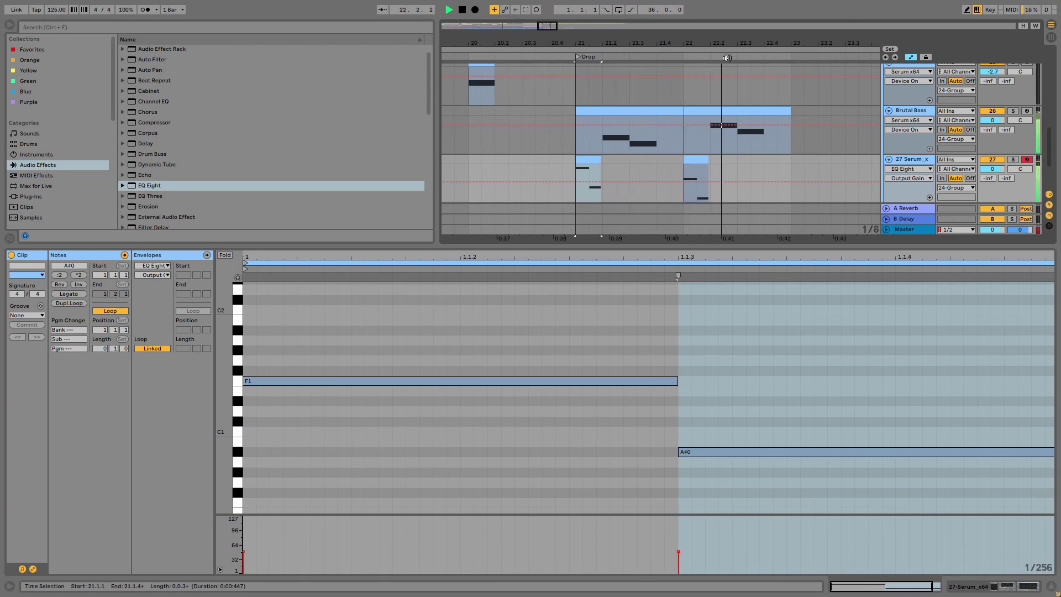
Duplicate bars 21 to 25 of the Serum track to bar 25 and hide the clip view
{"action": "key", "text": "minus"}
{"action": "key", "text": "minus"}
{"action": "key", "text": "minus"}
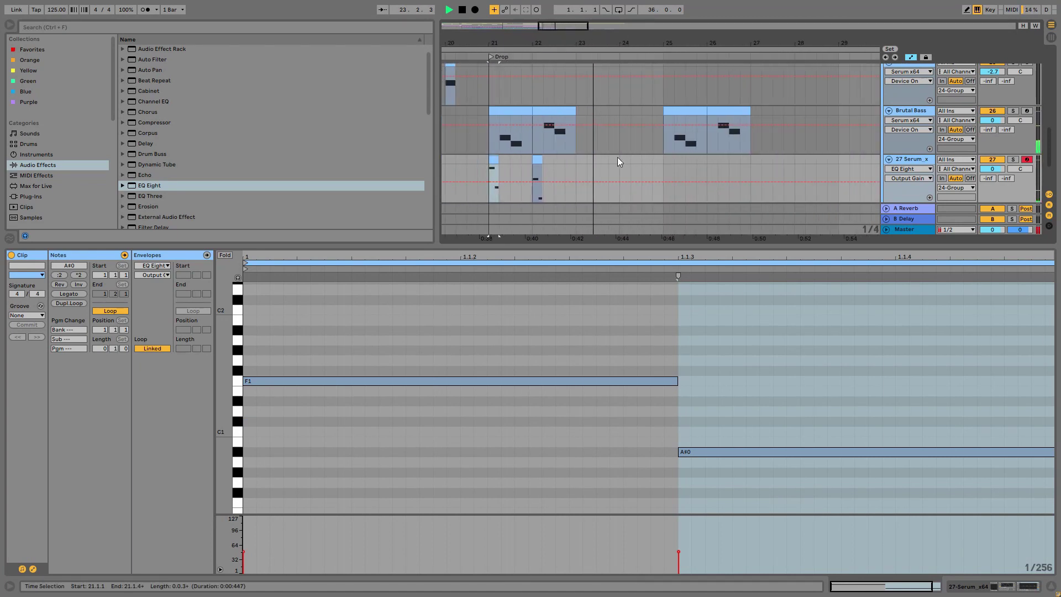
{"action": "left_click_drag", "start_coordinate": [661, 161], "coordinate": [471, 160]}
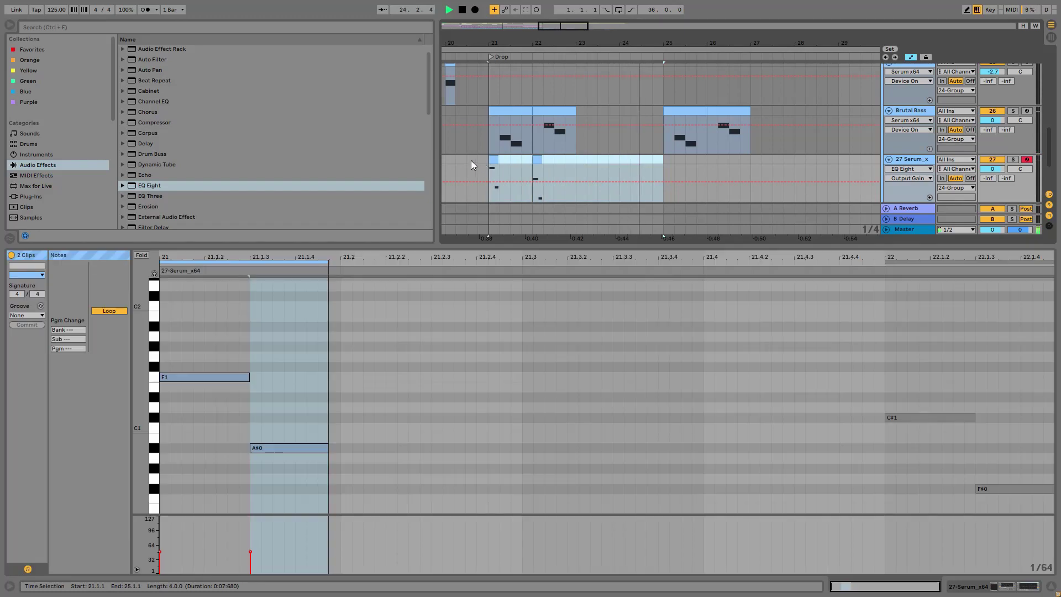
{"action": "key", "text": "ctrl+d"}
{"action": "key", "text": "ctrl+alt+l"}
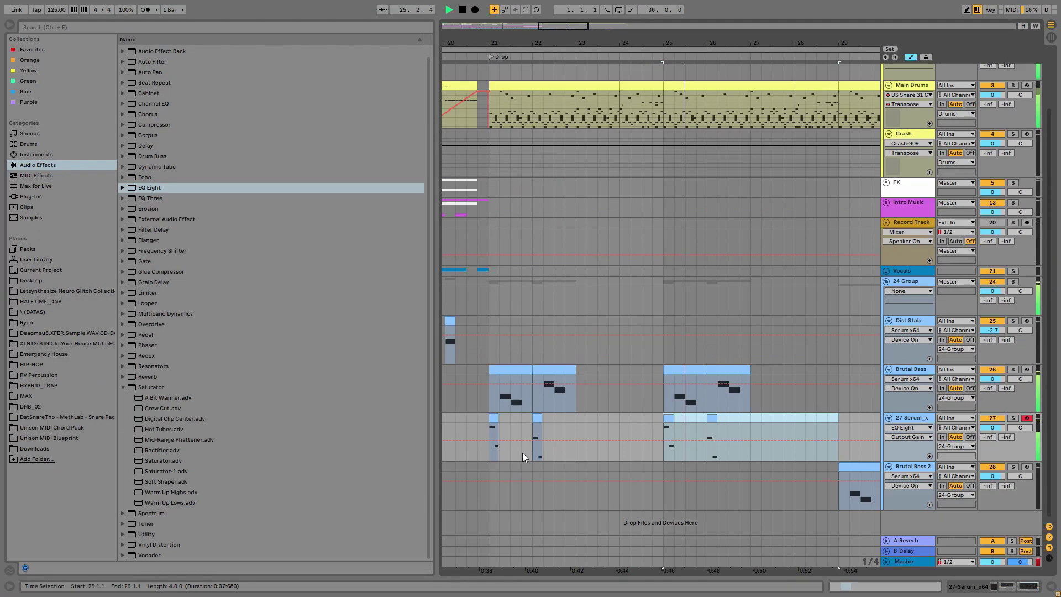
Duplicate the four-bar Serum phrase twice more so it also starts at bars 29 and 33
{"action": "key", "text": "minus"}
{"action": "key", "text": "minus"}
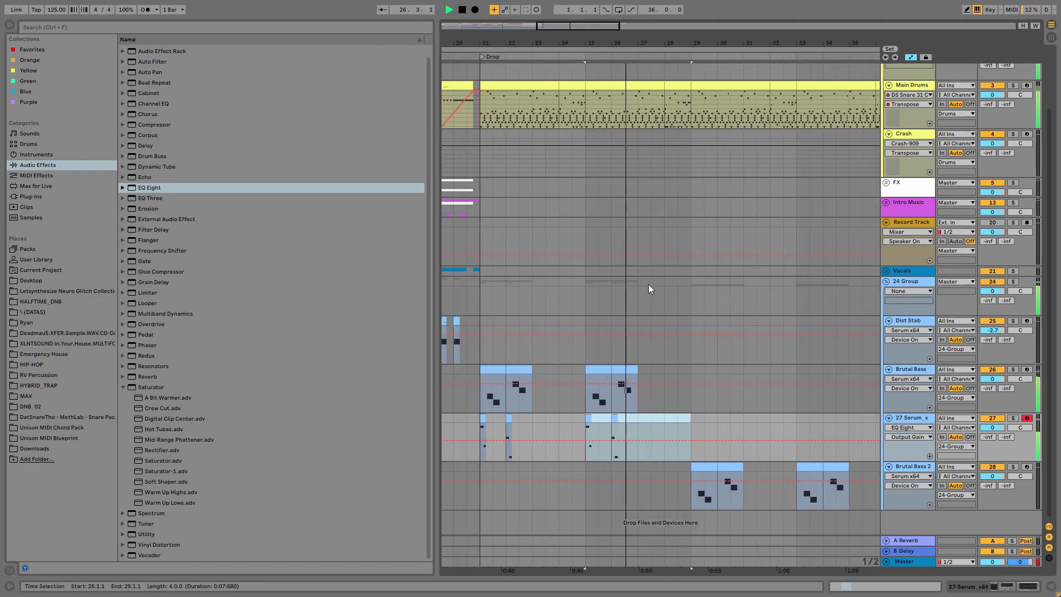
{"action": "key", "text": "ctrl+d"}
{"action": "key", "text": "ctrl+d"}
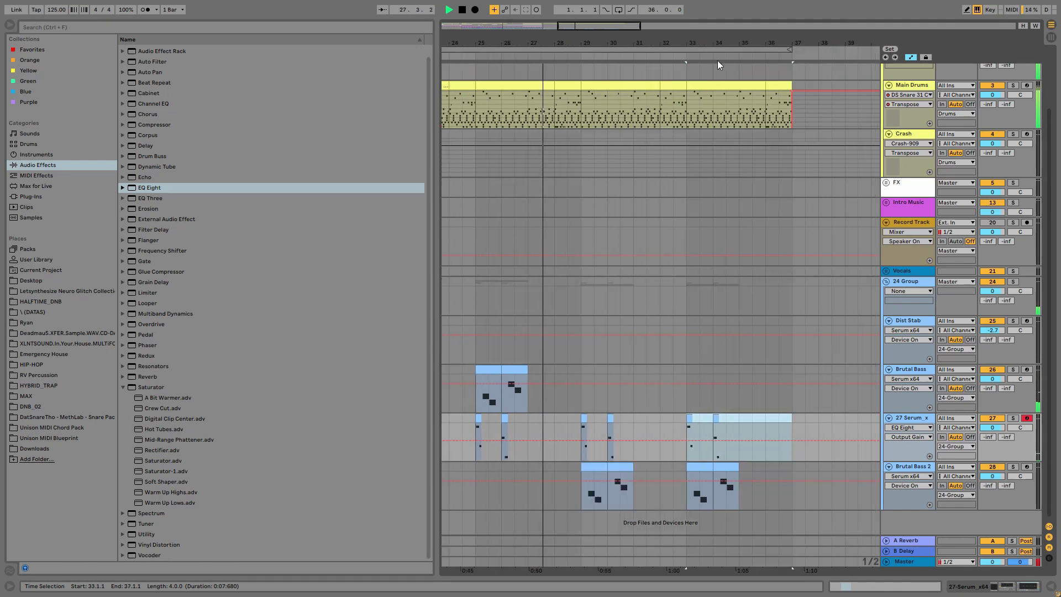
Hide the browser and play the arrangement from its beginning
{"action": "key", "text": "ctrl+alt+b"}
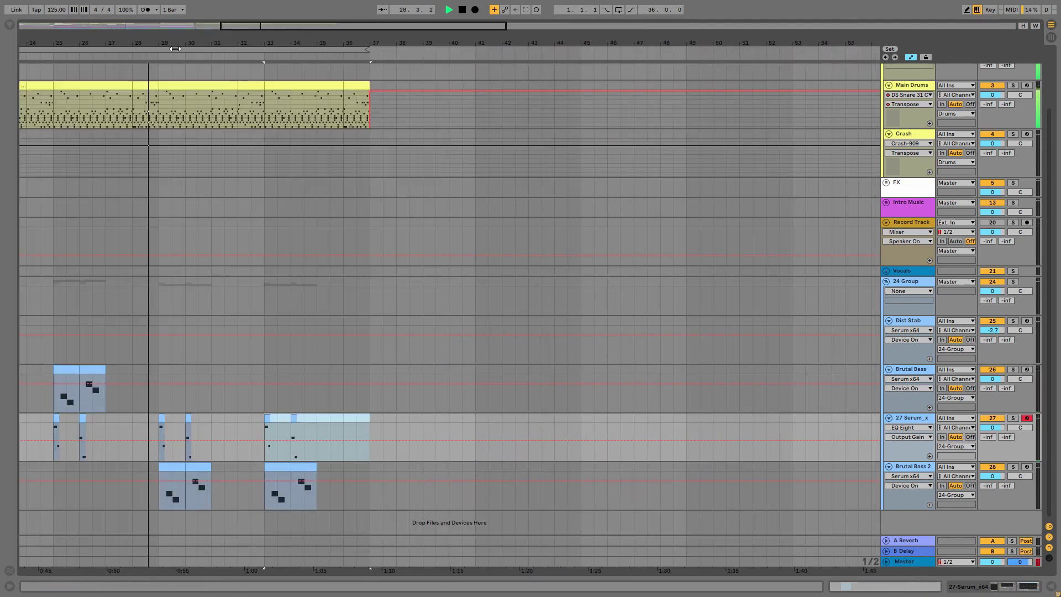
{"action": "left_click_drag", "start_coordinate": [175, 49], "coordinate": [375, 45]}
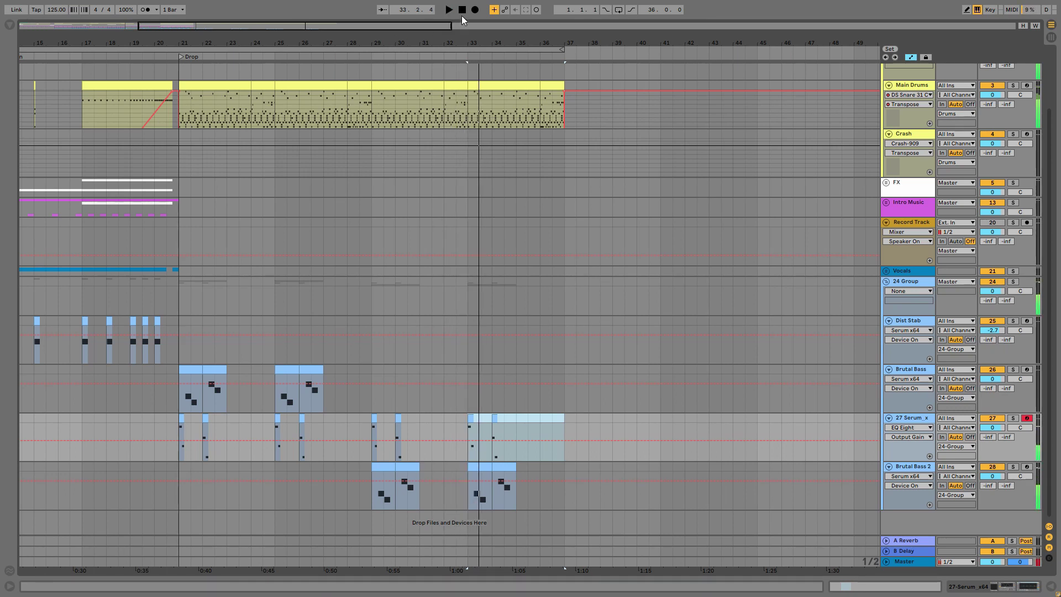
{"action": "key", "text": "space"}
{"action": "key", "text": "space"}
Hide the automation lanes, unfold the FX group and select its Siren track
{"action": "scroll", "coordinate": [774, 307], "scroll_direction": "up", "scroll_amount": 2}
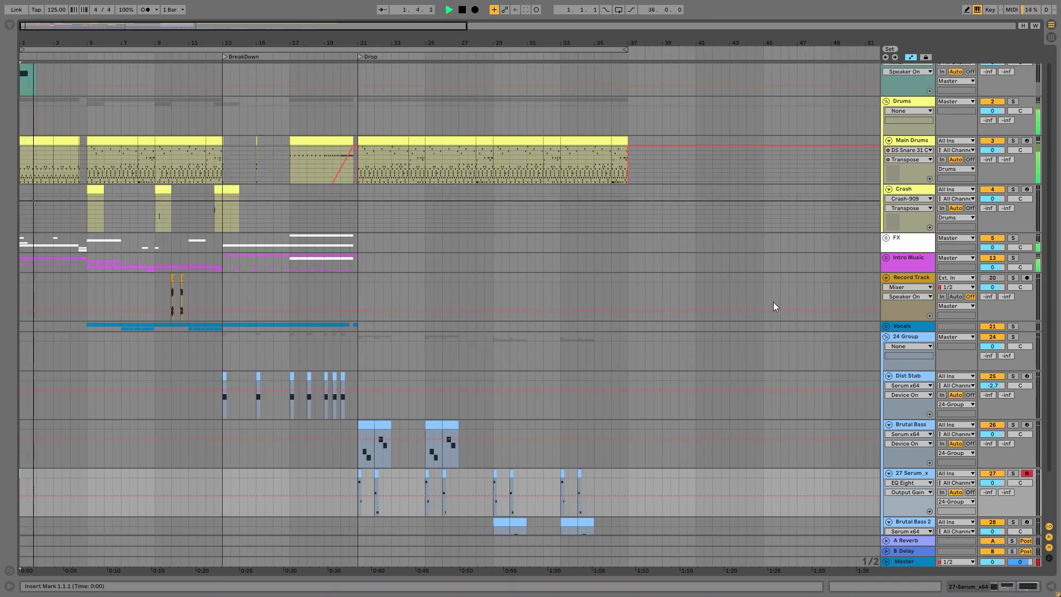
{"action": "left_click", "coordinate": [911, 57]}
{"action": "scroll", "coordinate": [910, 166], "scroll_direction": "up", "scroll_amount": 1}
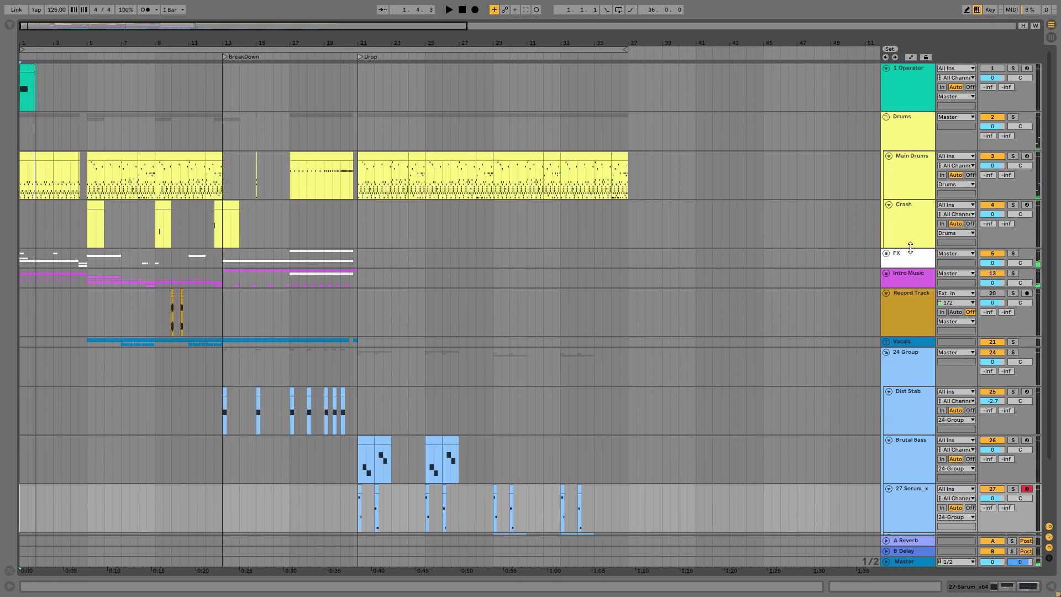
{"action": "left_click", "coordinate": [886, 253]}
{"action": "scroll", "coordinate": [847, 257], "scroll_direction": "down", "scroll_amount": 5}
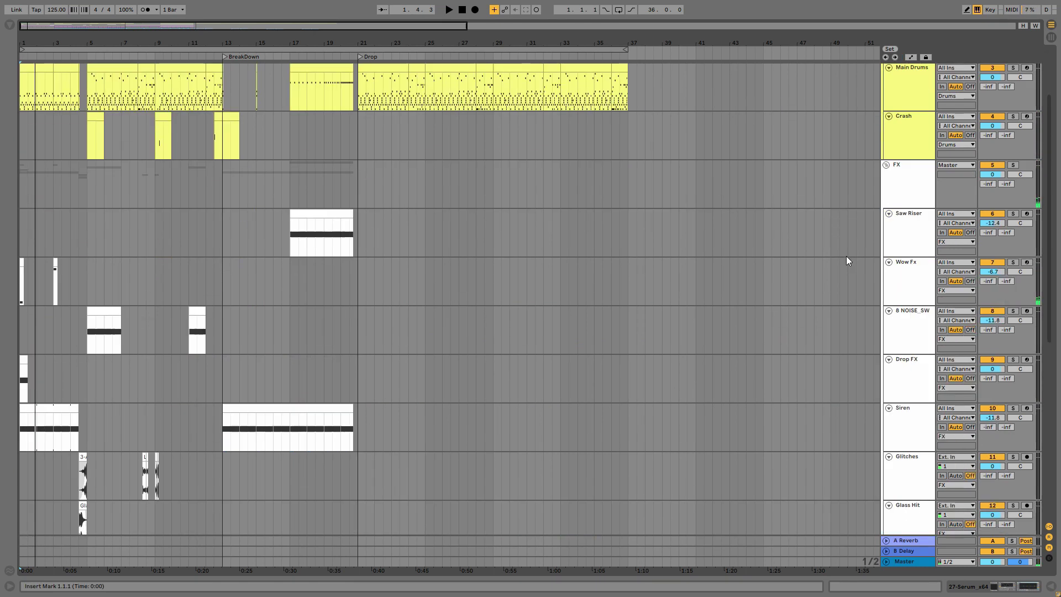
{"action": "left_click", "coordinate": [912, 375]}
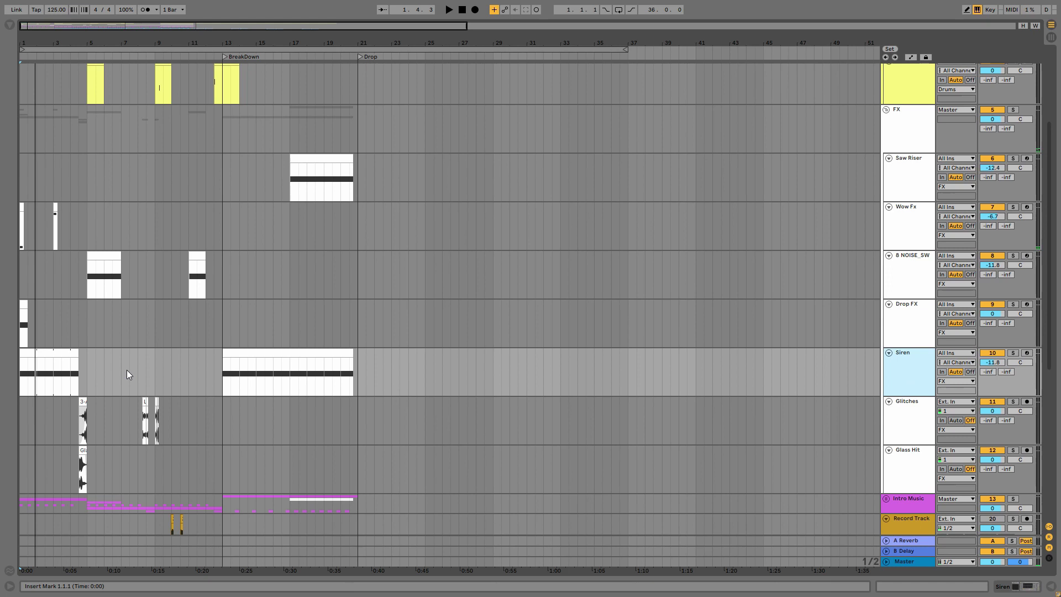
Open the first Siren clip, lower the start of its Pitch Bend envelope slightly, and play the clip
{"action": "double_click", "coordinate": [62, 363]}
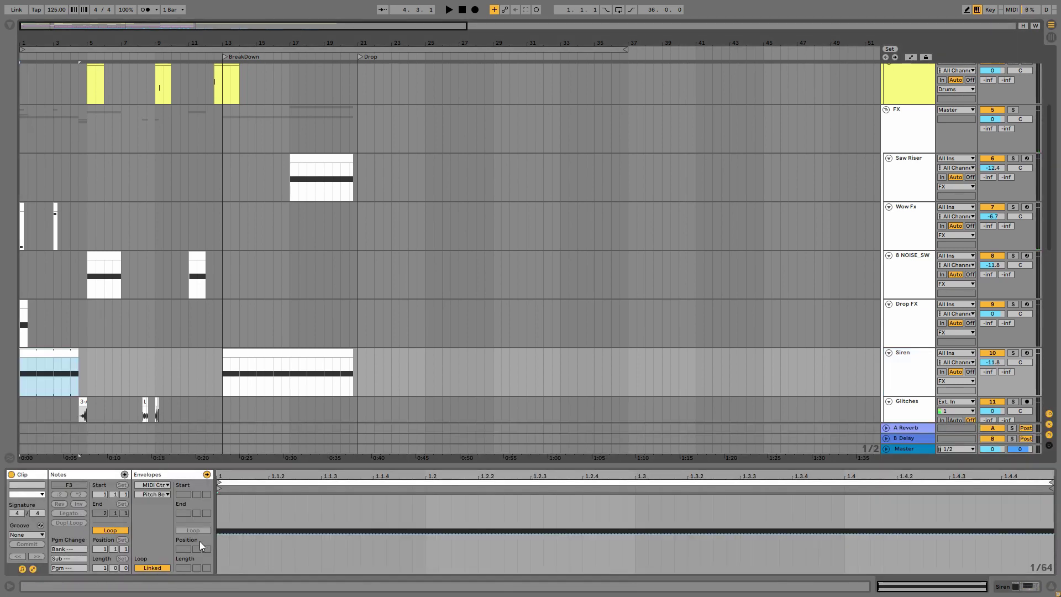
{"action": "left_click_drag", "start_coordinate": [222, 488], "coordinate": [228, 515]}
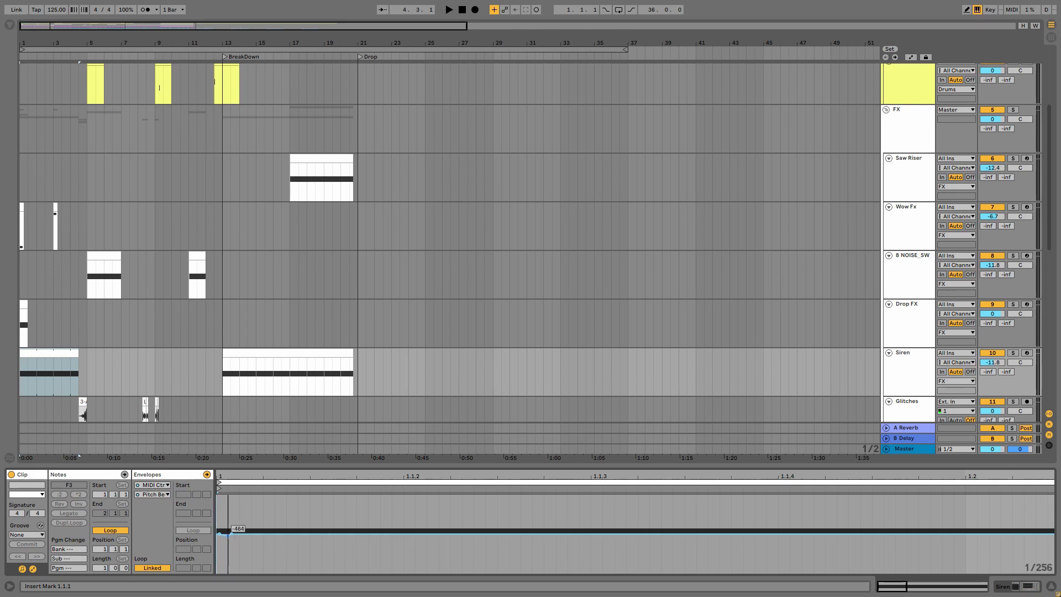
{"action": "left_click_drag", "start_coordinate": [226, 532], "coordinate": [227, 534]}
{"action": "left_click", "coordinate": [50, 349]}
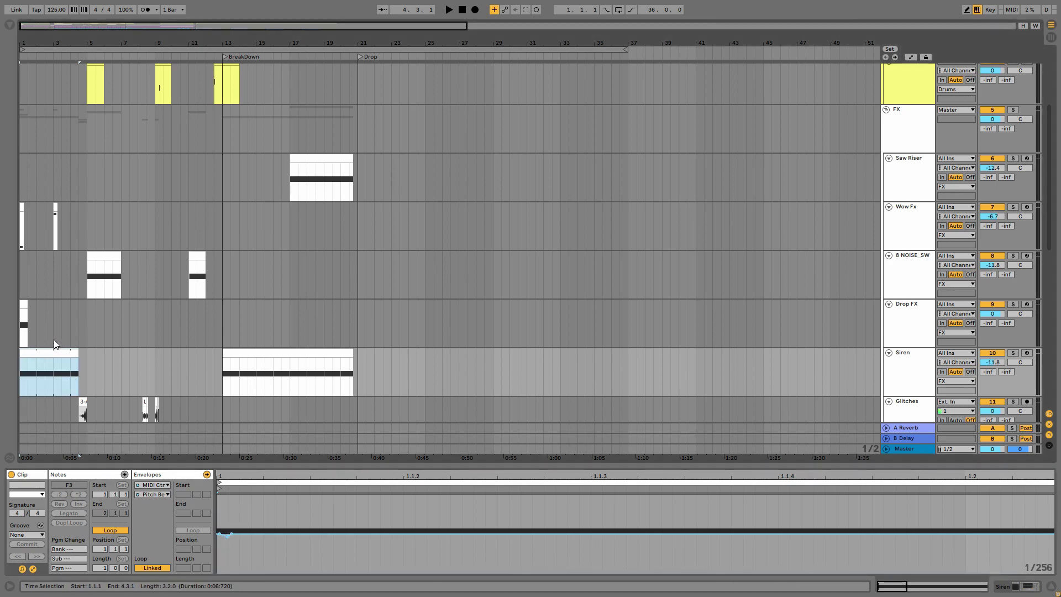
{"action": "key", "text": "space"}
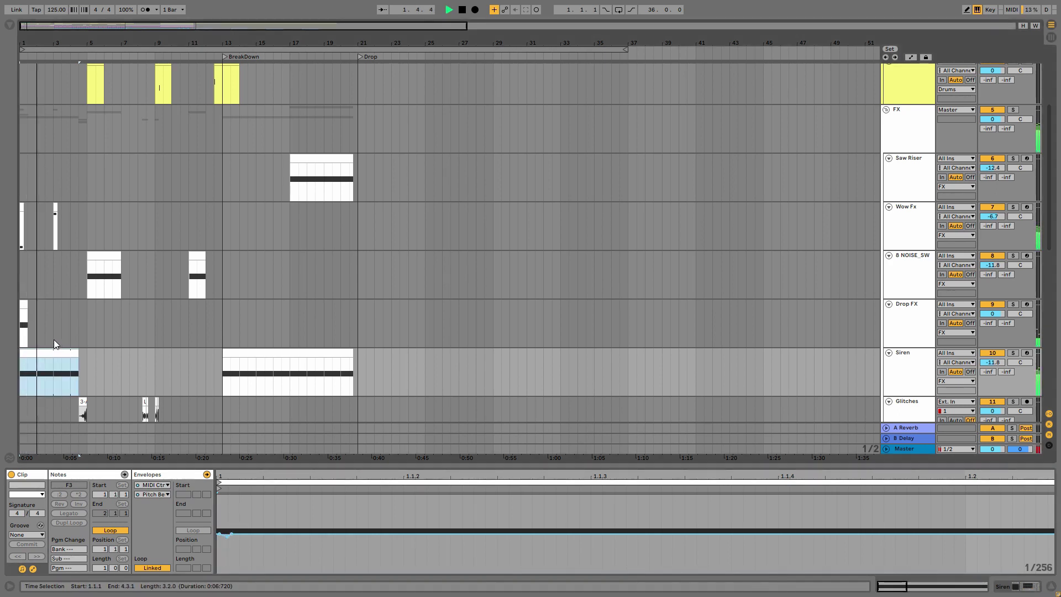
Unfold the Intro Music group, slightly lower the start of the first Bass Pad clip's Pitch Bend envelope, and play the clip
{"action": "scroll", "coordinate": [360, 252], "scroll_direction": "down", "scroll_amount": 10}
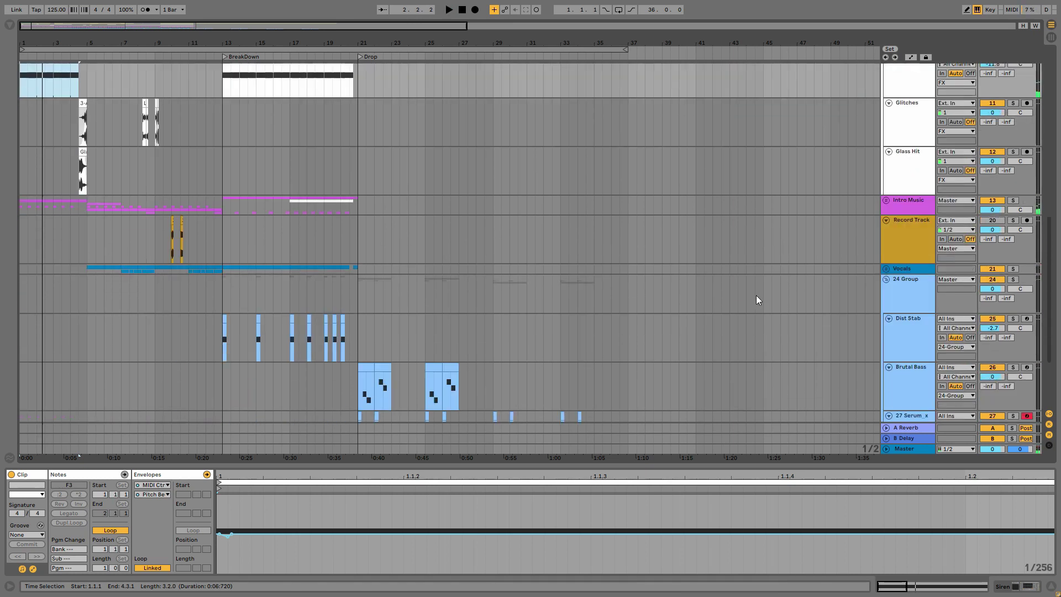
{"action": "left_click", "coordinate": [886, 201]}
{"action": "scroll", "coordinate": [335, 243], "scroll_direction": "down", "scroll_amount": 3}
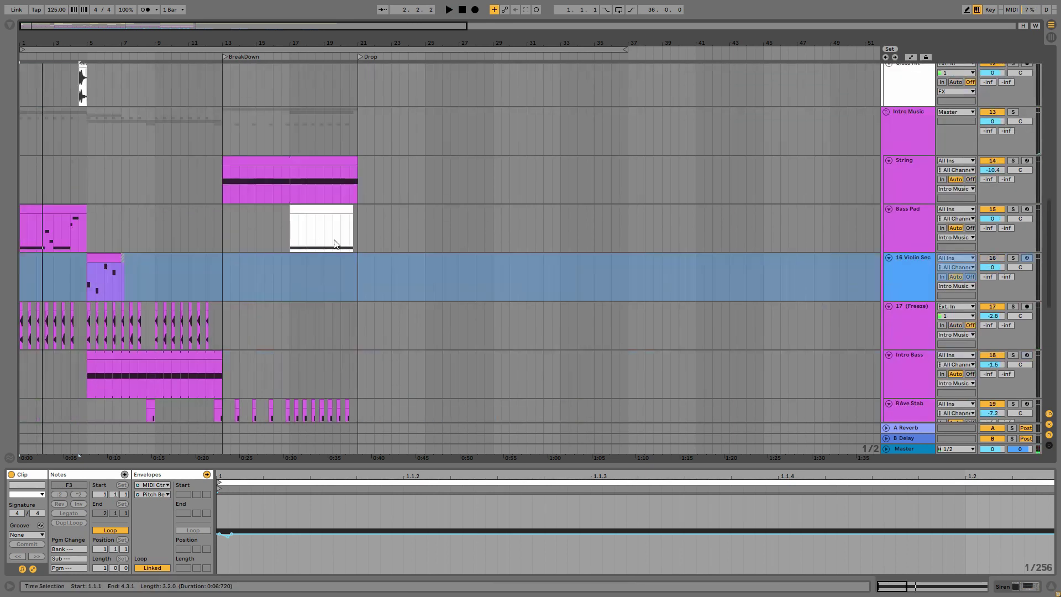
{"action": "left_click", "coordinate": [70, 205]}
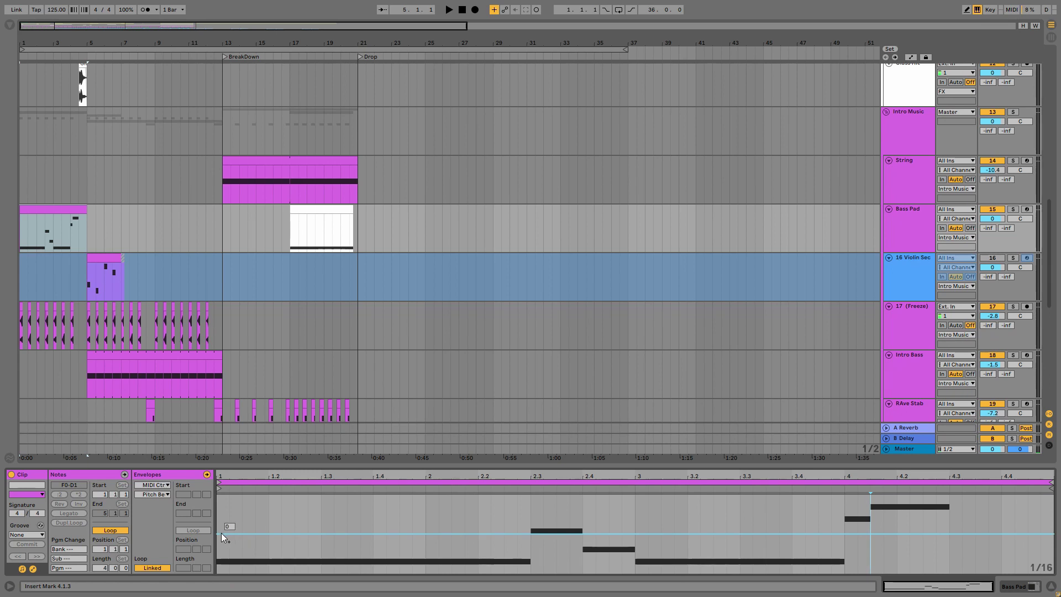
{"action": "left_click_drag", "start_coordinate": [226, 474], "coordinate": [221, 522]}
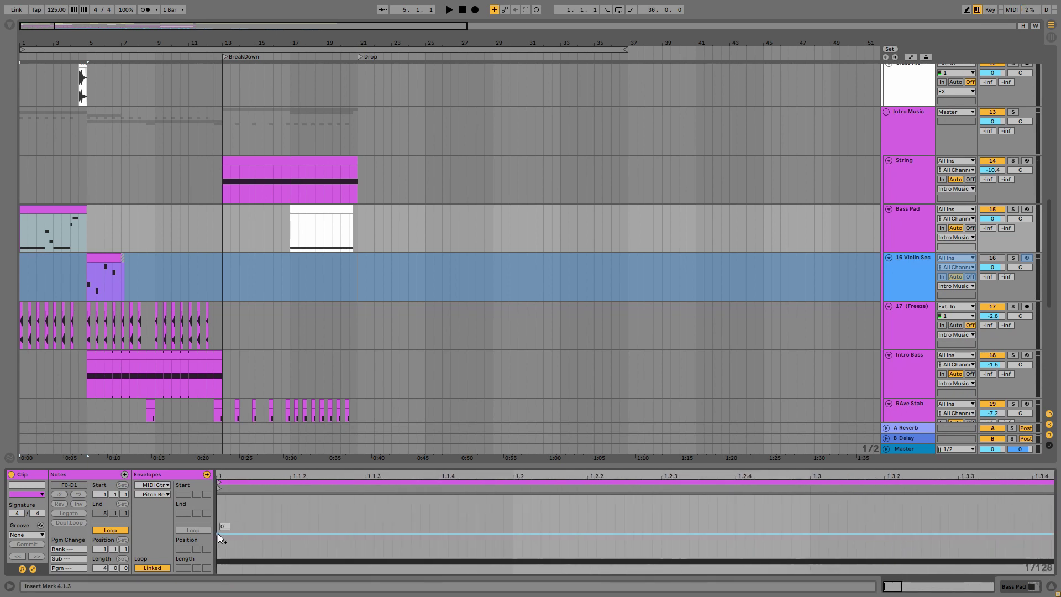
{"action": "left_click_drag", "start_coordinate": [222, 534], "coordinate": [220, 537]}
{"action": "key", "text": "space"}
{"action": "scroll", "coordinate": [296, 255], "scroll_direction": "up", "scroll_amount": 10}
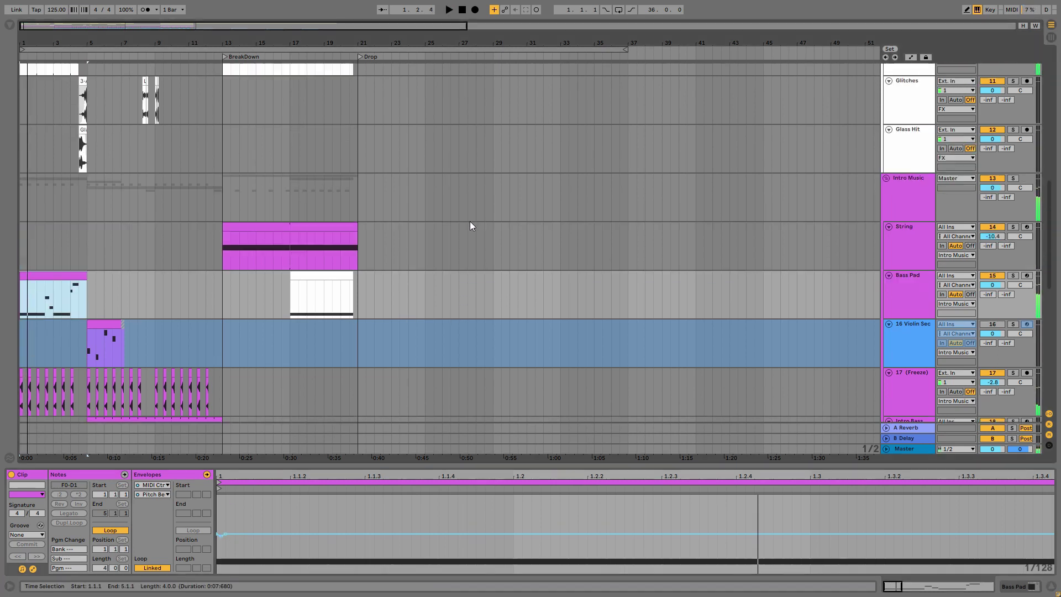
{"action": "key", "text": "space"}
Copy the first Siren clip to the start of the Drop at bar 21, extend it to bar 25, and play it
{"action": "scroll", "coordinate": [197, 308], "scroll_direction": "up", "scroll_amount": 3}
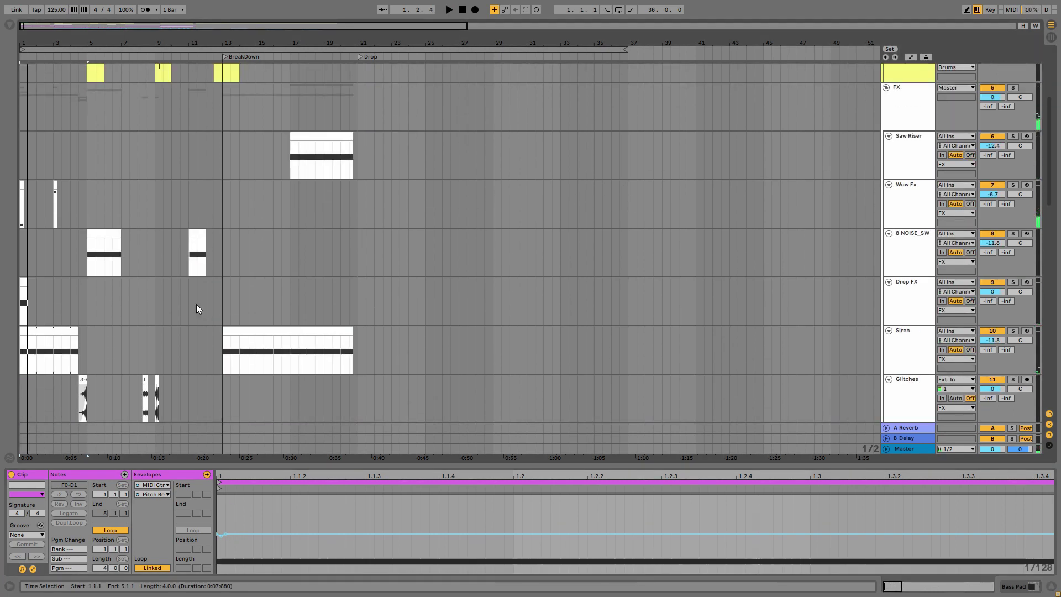
{"action": "left_click", "coordinate": [50, 340]}
{"action": "left_click_drag", "start_coordinate": [53, 332], "coordinate": [392, 362]}
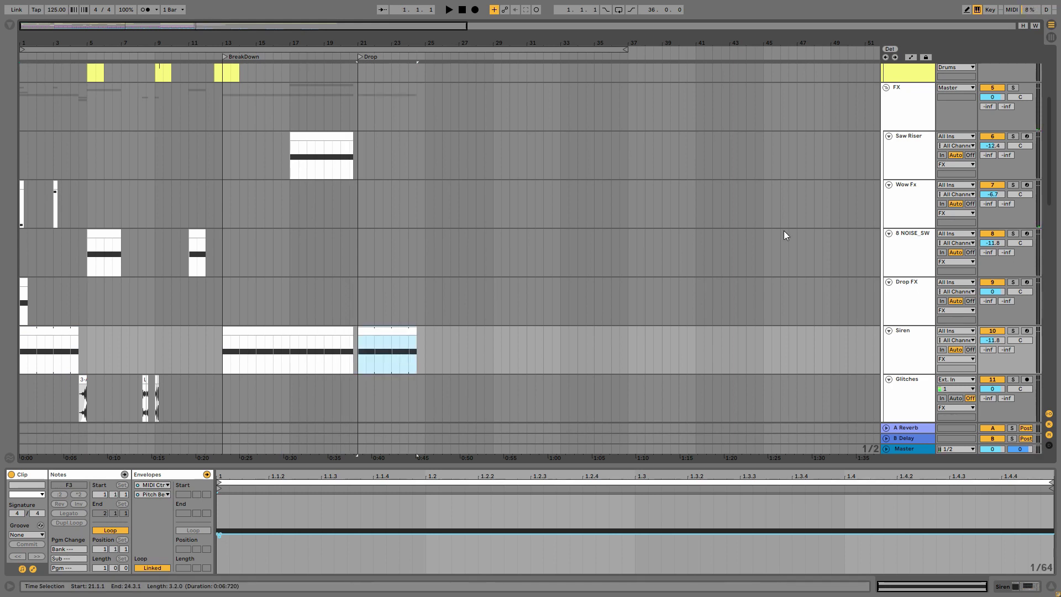
{"action": "key", "text": "space"}
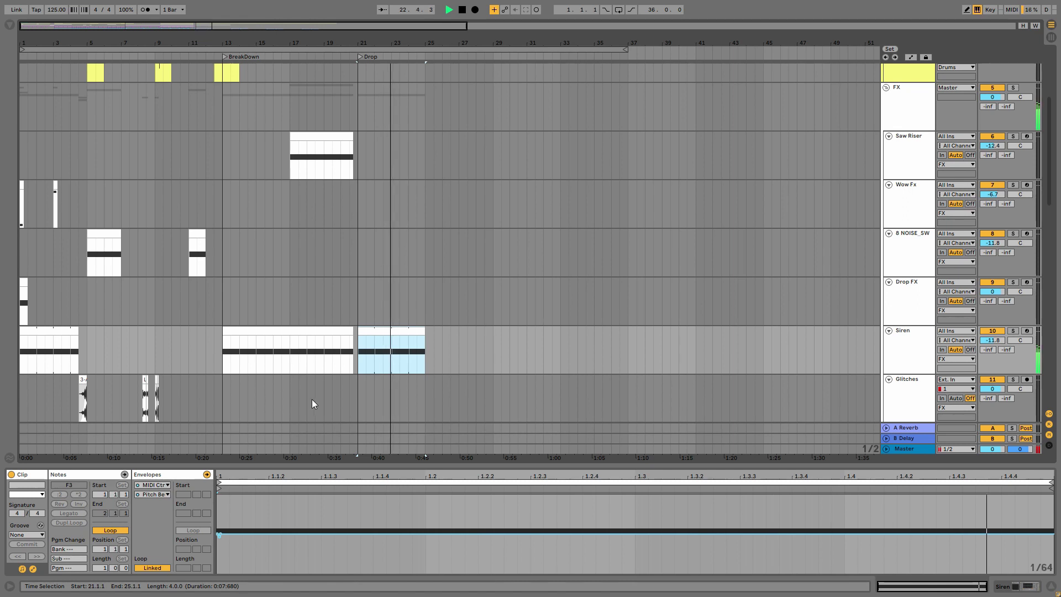
Arrange two-bar Siren clips at bars 21 and 25, duplicate that eight-bar section to bar 29, and stop playback
{"action": "left_click_drag", "start_coordinate": [424, 331], "coordinate": [353, 330]}
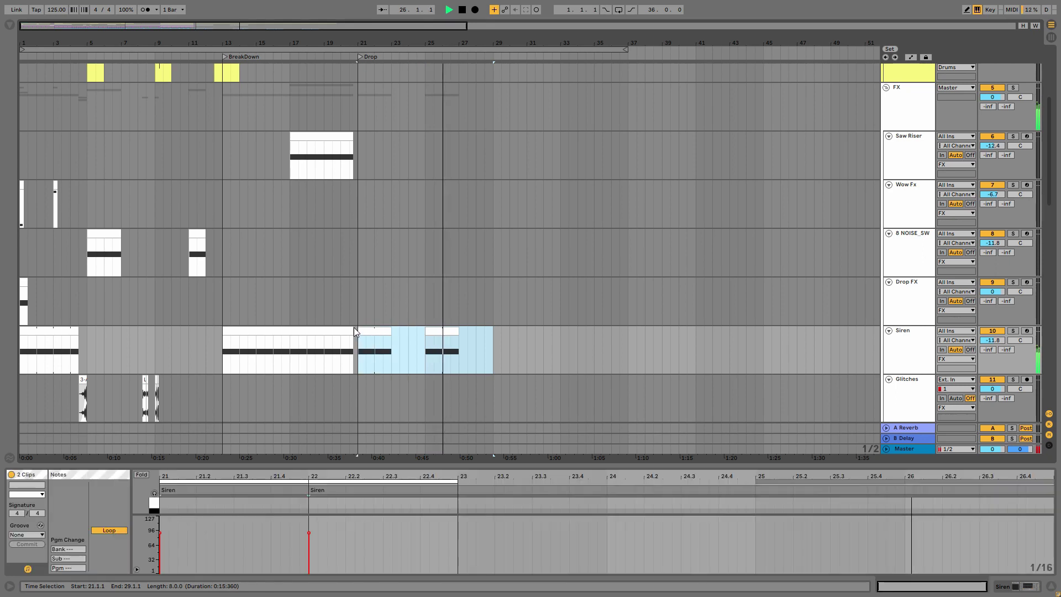
{"action": "key", "text": "ctrl+d"}
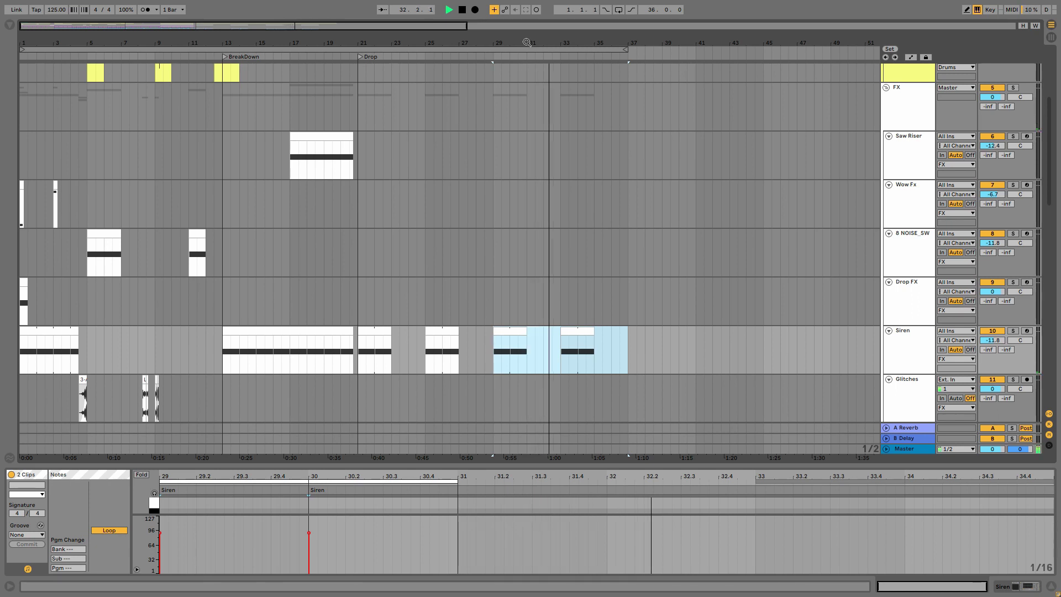
{"action": "left_click_drag", "start_coordinate": [527, 42], "coordinate": [476, 43]}
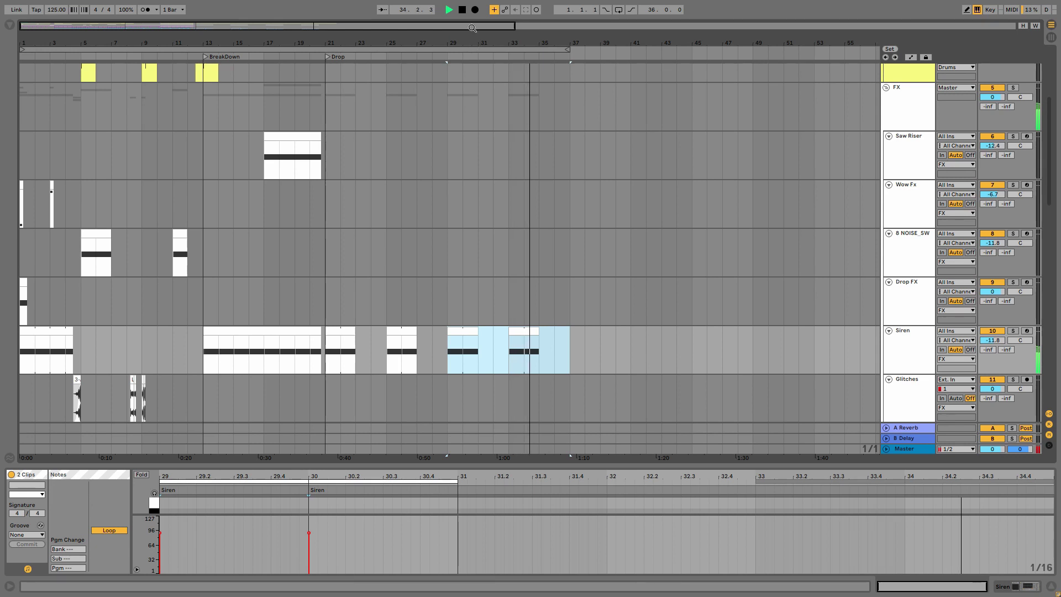
{"action": "left_click", "coordinate": [462, 10]}
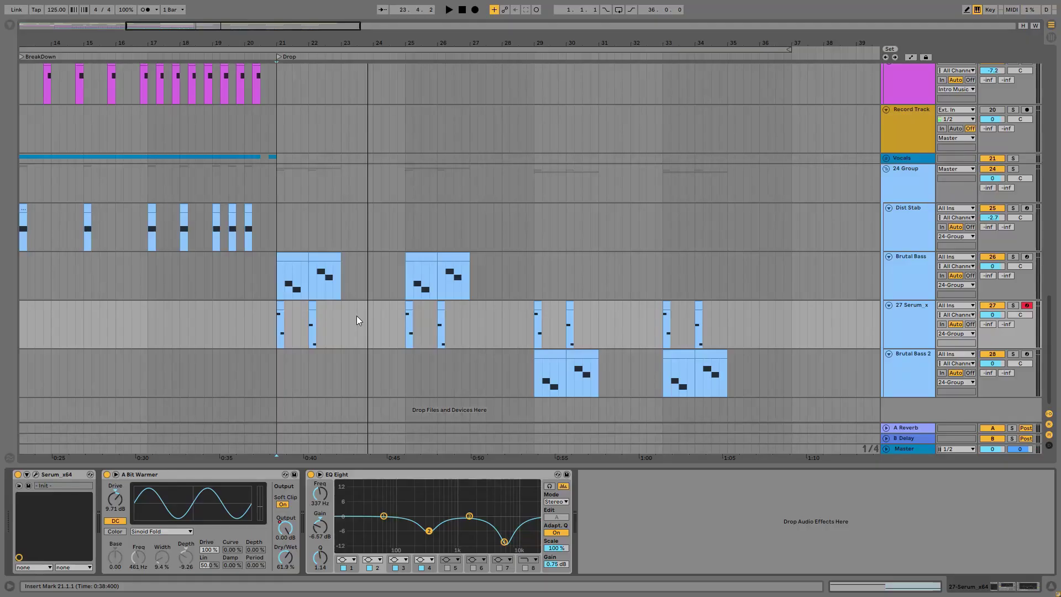
Show the automation lanes and choose Serum's FX filter mix as the automated parameter on the 27 Serum track
{"action": "left_click", "coordinate": [313, 308]}
{"action": "left_click_drag", "start_coordinate": [344, 315], "coordinate": [401, 314]}
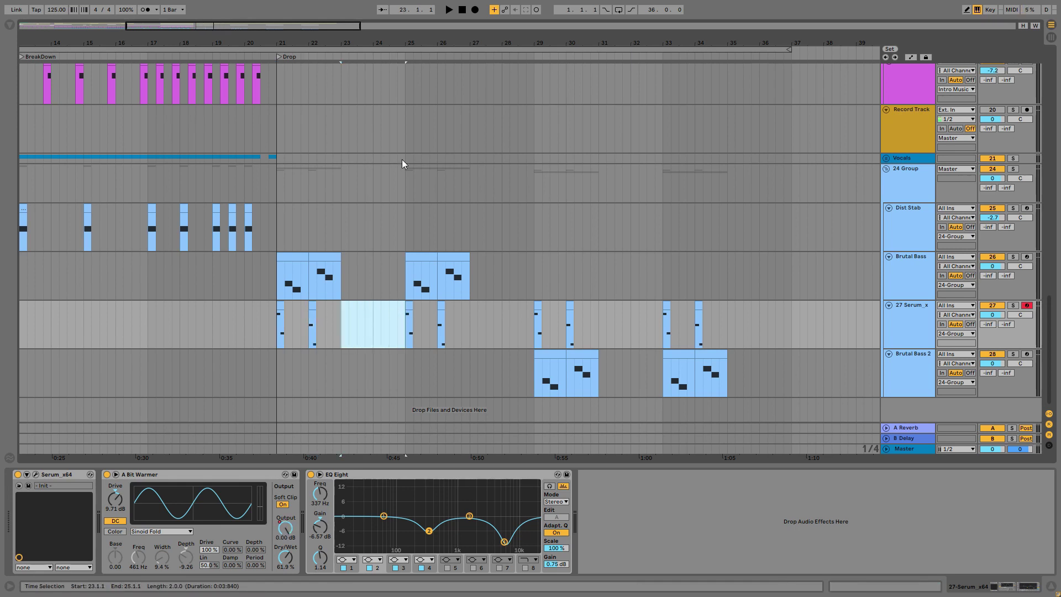
{"action": "left_click_drag", "start_coordinate": [303, 42], "coordinate": [302, 72]}
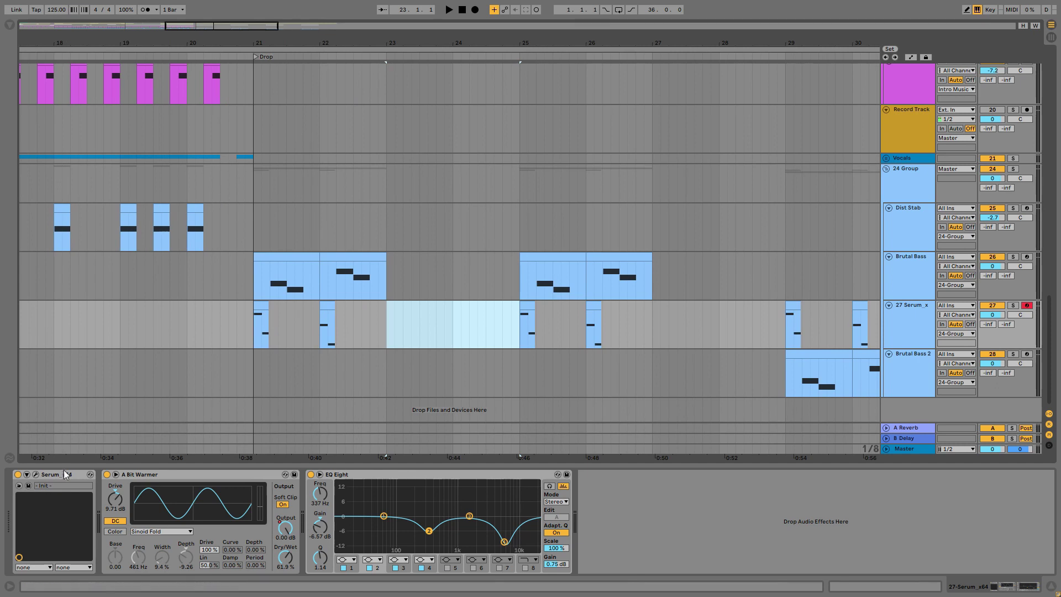
{"action": "left_click", "coordinate": [36, 475]}
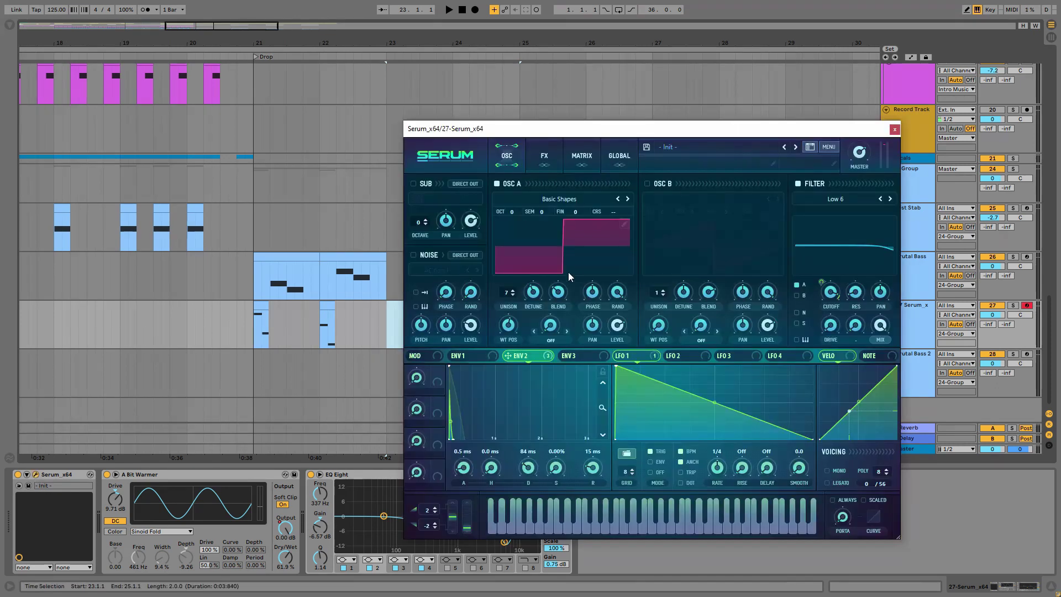
{"action": "left_click", "coordinate": [545, 155]}
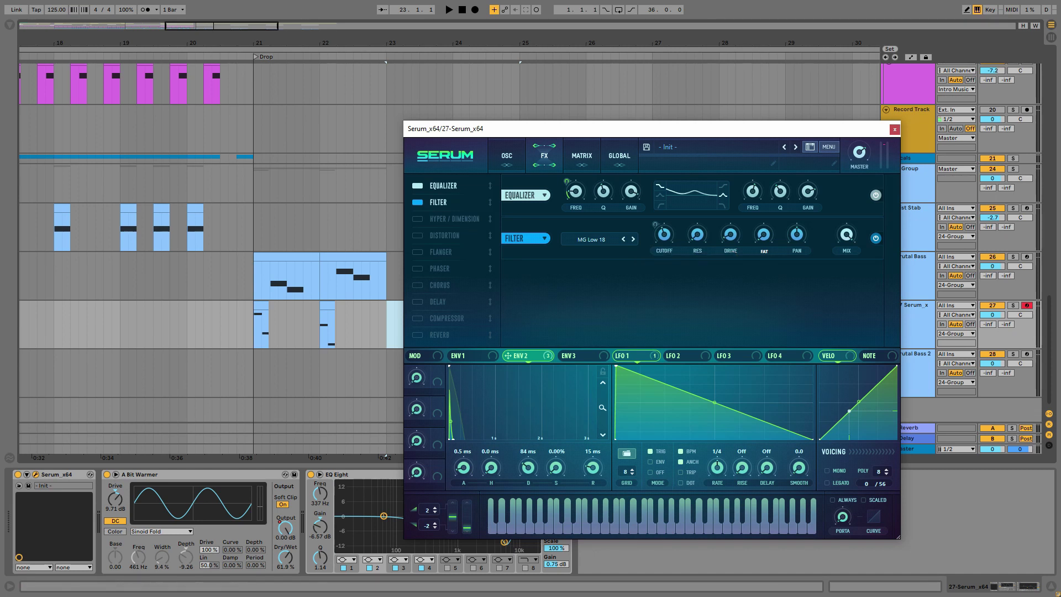
{"action": "left_click", "coordinate": [911, 57]}
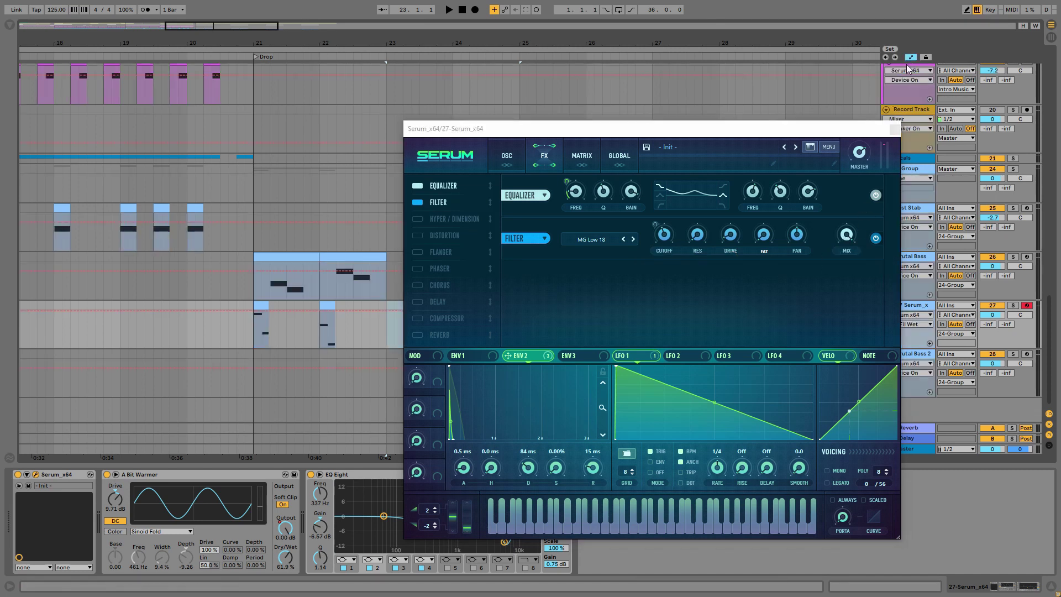
{"action": "left_click", "coordinate": [850, 235]}
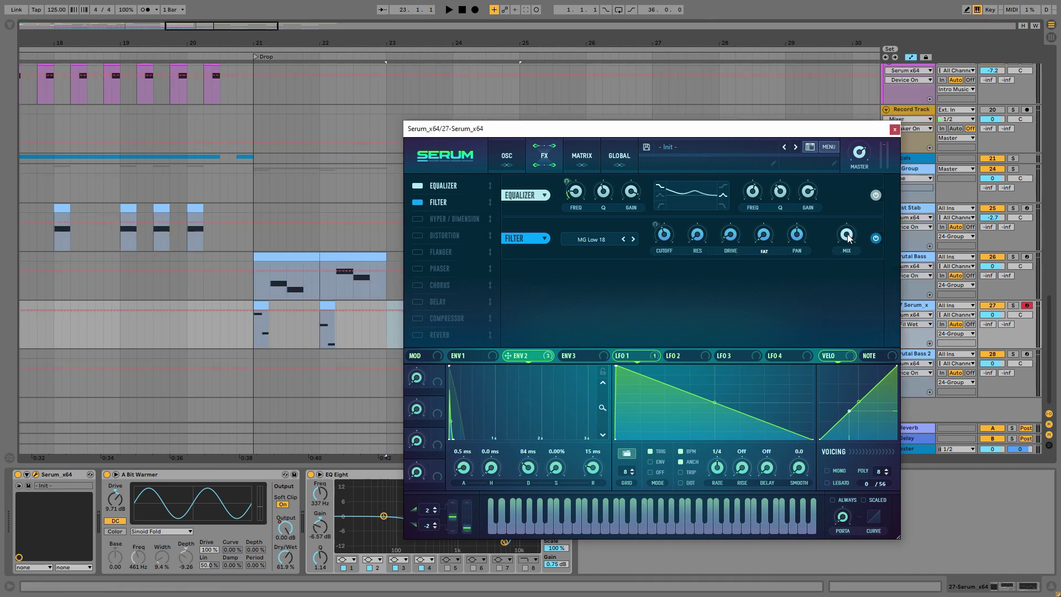
{"action": "left_click", "coordinate": [895, 129]}
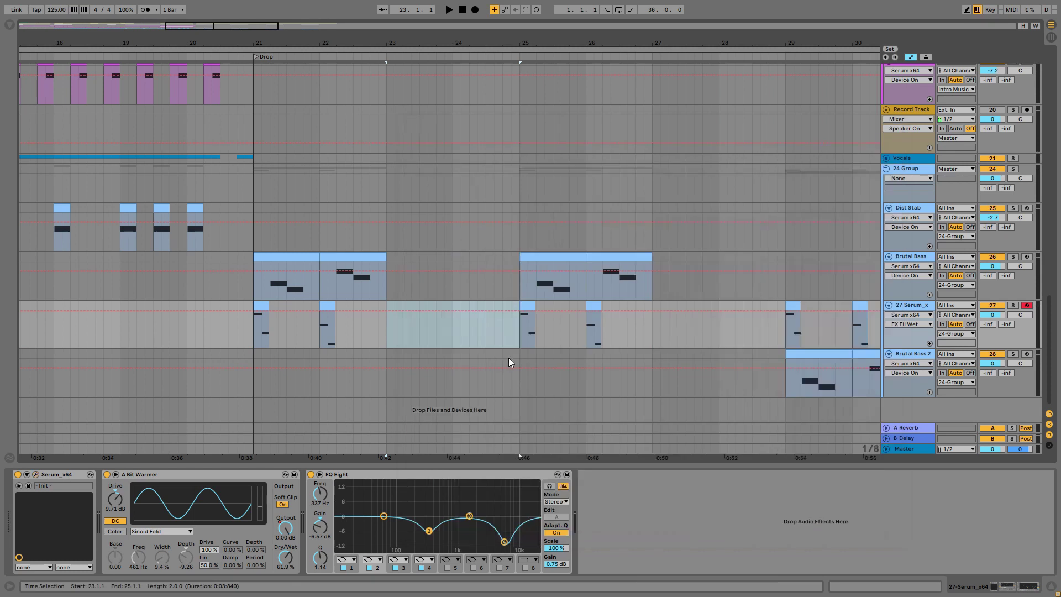
Shape the Serum track's FX Fil Wet automation to 100% between bars 23 and 25 and 0% outside them
{"action": "left_click", "coordinate": [387, 312]}
{"action": "left_click", "coordinate": [387, 313]}
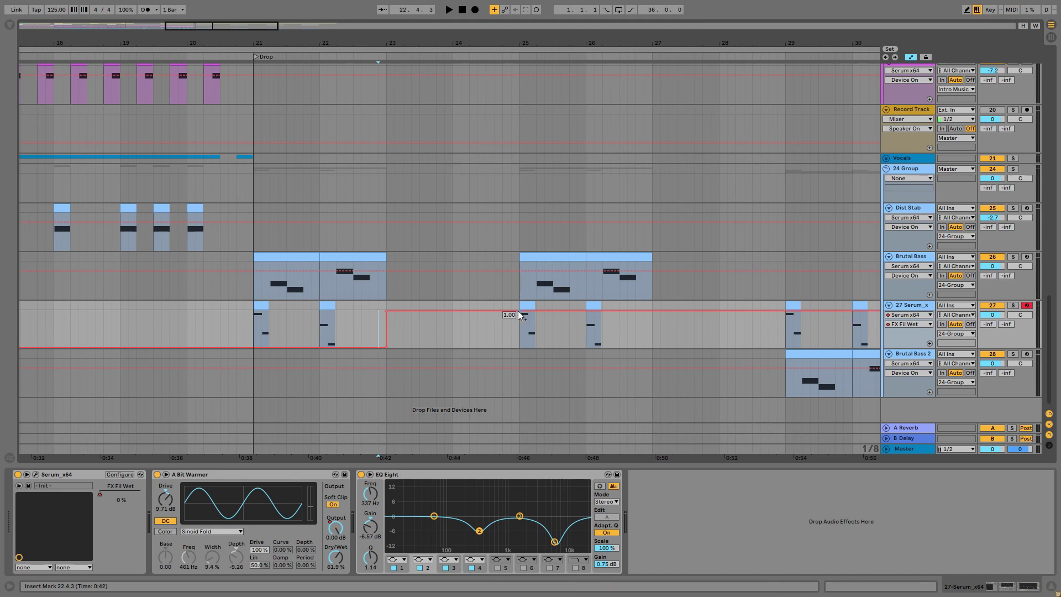
{"action": "left_click_drag", "start_coordinate": [526, 311], "coordinate": [520, 348]}
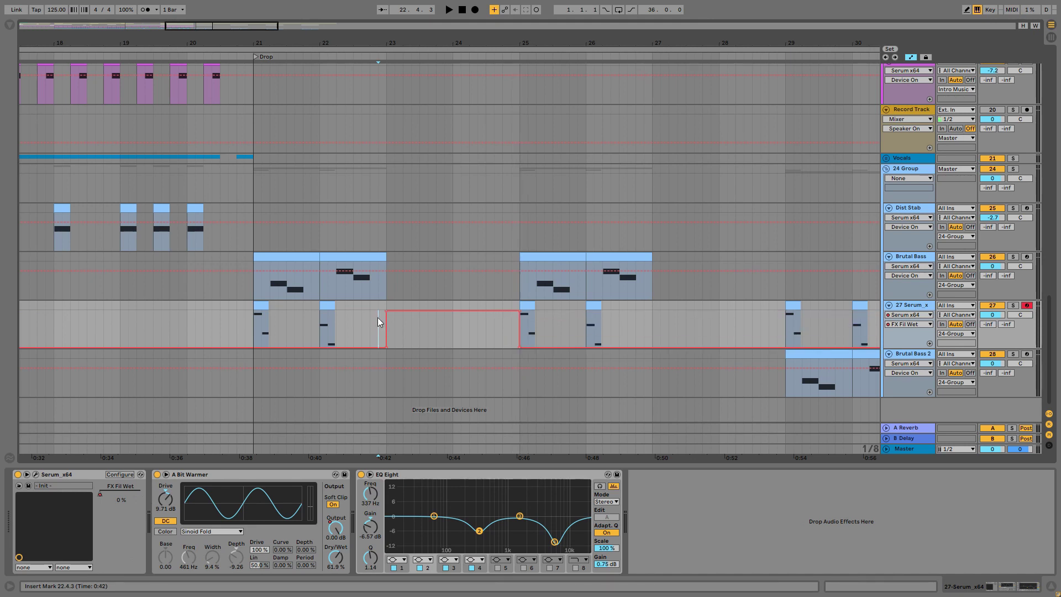
Create an empty MIDI clip on the Serum track from bar 23 to bar 25 and enlarge its note editor
{"action": "left_click_drag", "start_coordinate": [386, 304], "coordinate": [472, 306]}
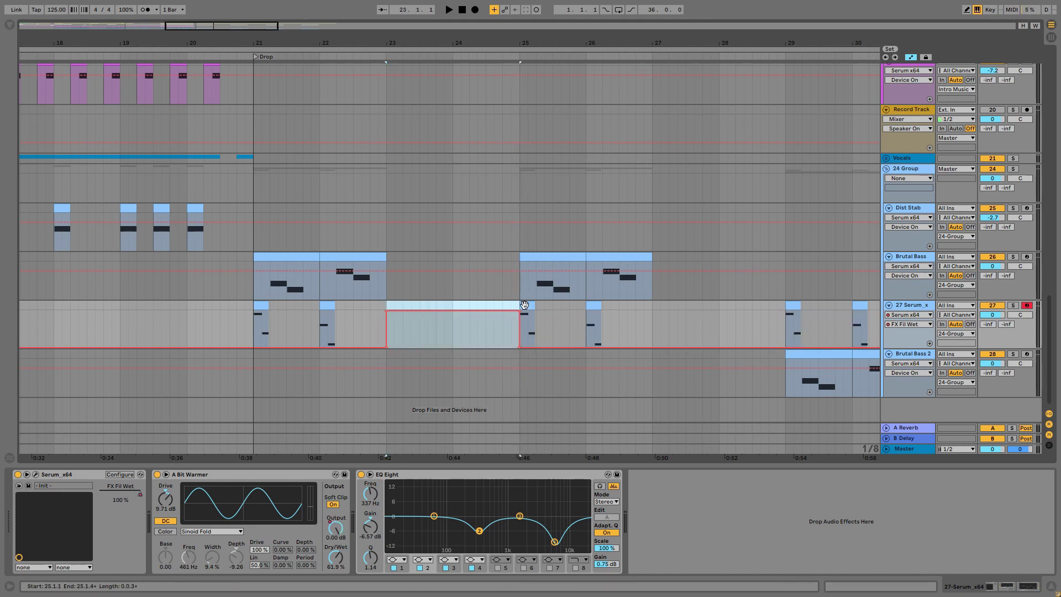
{"action": "key", "text": "ctrl+shift+m"}
{"action": "left_click_drag", "start_coordinate": [529, 464], "coordinate": [528, 233]}
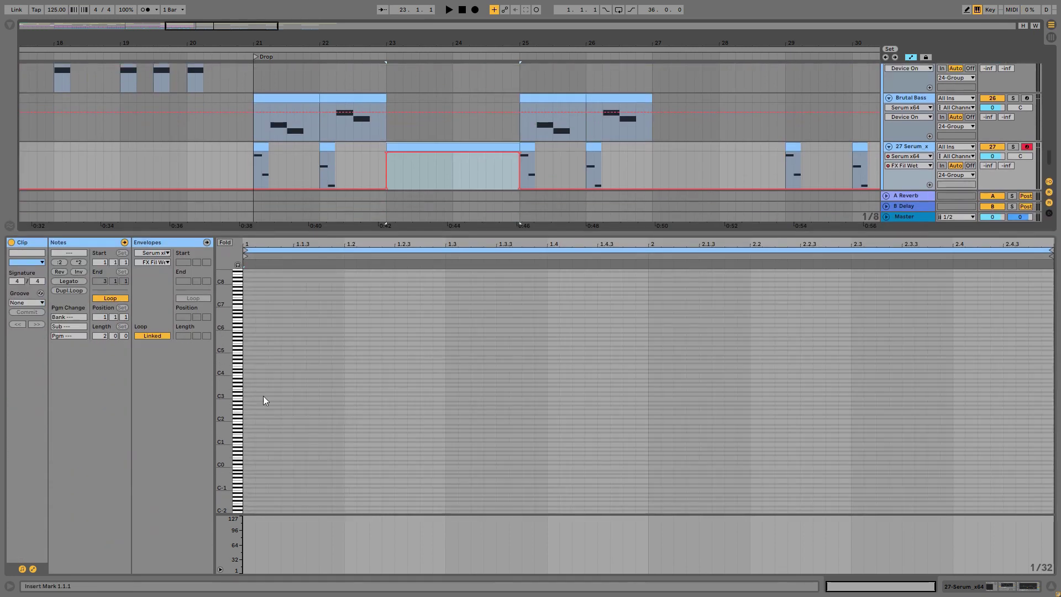
Enter a one-bar pattern of five F0 notes with three short C1 notes between them in the new Serum clip
{"action": "left_click_drag", "start_coordinate": [230, 393], "coordinate": [236, 397]}
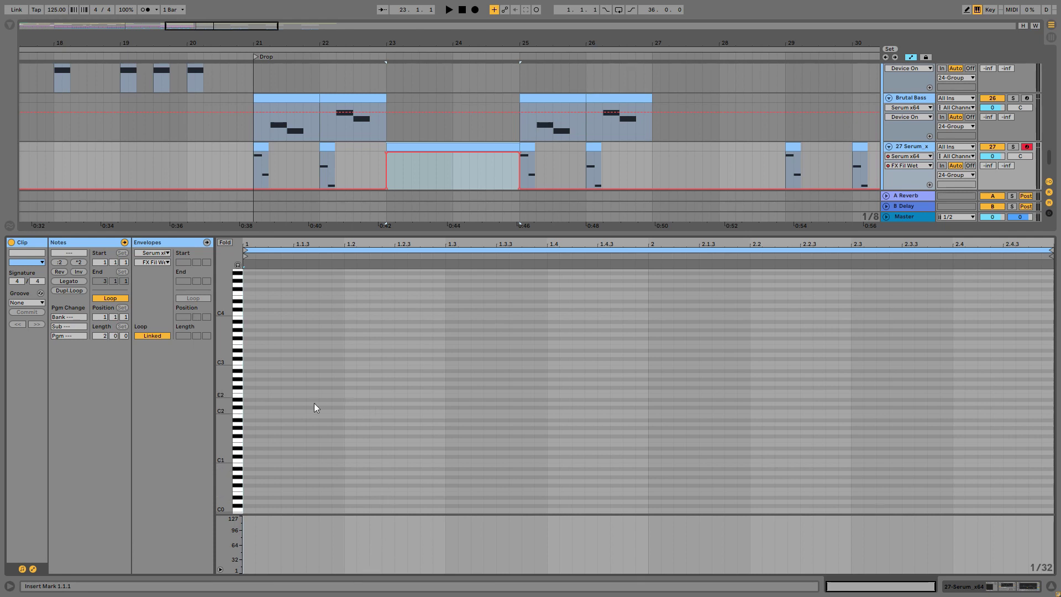
{"action": "key", "text": "ctrl+v"}
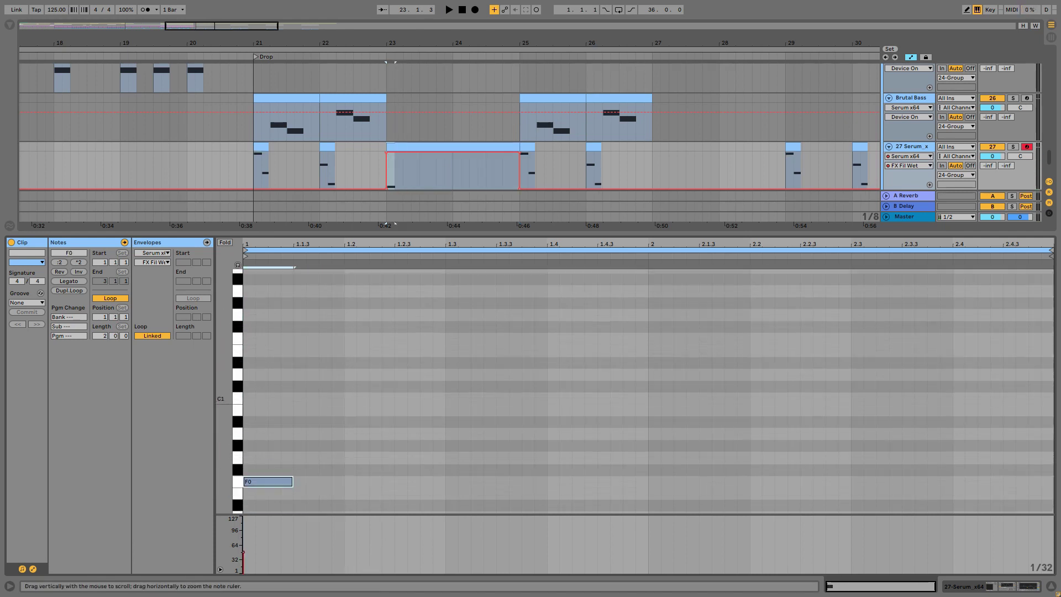
{"action": "left_click", "coordinate": [332, 398]}
{"action": "left_click", "coordinate": [369, 482]}
{"action": "left_click", "coordinate": [408, 399]}
{"action": "left_click", "coordinate": [471, 481]}
{"action": "key", "text": "space"}
{"action": "left_click", "coordinate": [572, 482]}
{"action": "left_click", "coordinate": [534, 398]}
{"action": "left_click", "coordinate": [619, 482]}
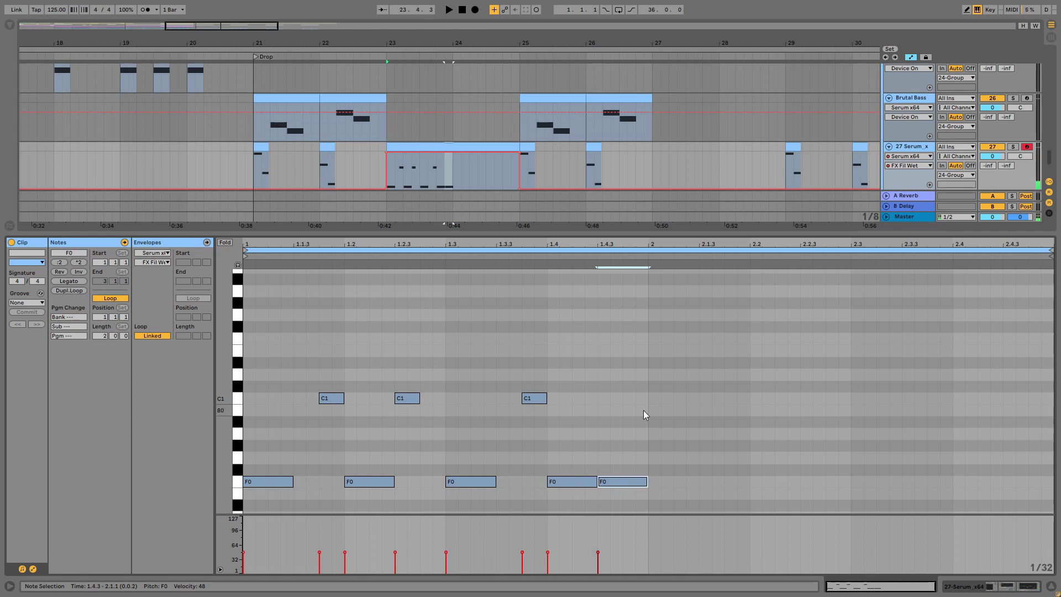
Duplicate the whole one-bar note pattern into the clip's second bar and play the result
{"action": "left_click_drag", "start_coordinate": [642, 396], "coordinate": [239, 504]}
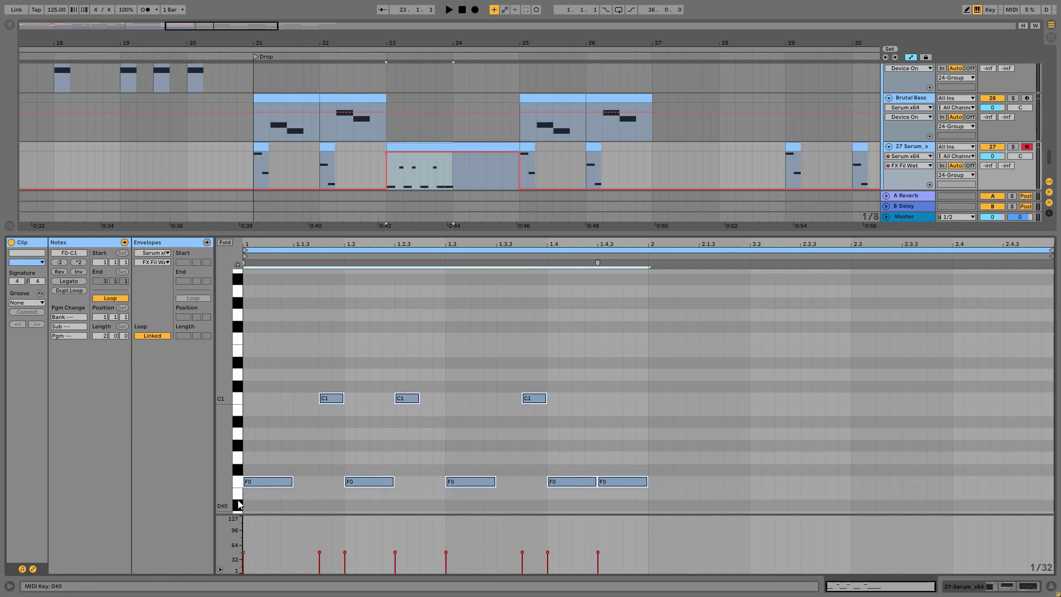
{"action": "key", "text": "ctrl+d"}
{"action": "key", "text": "space"}
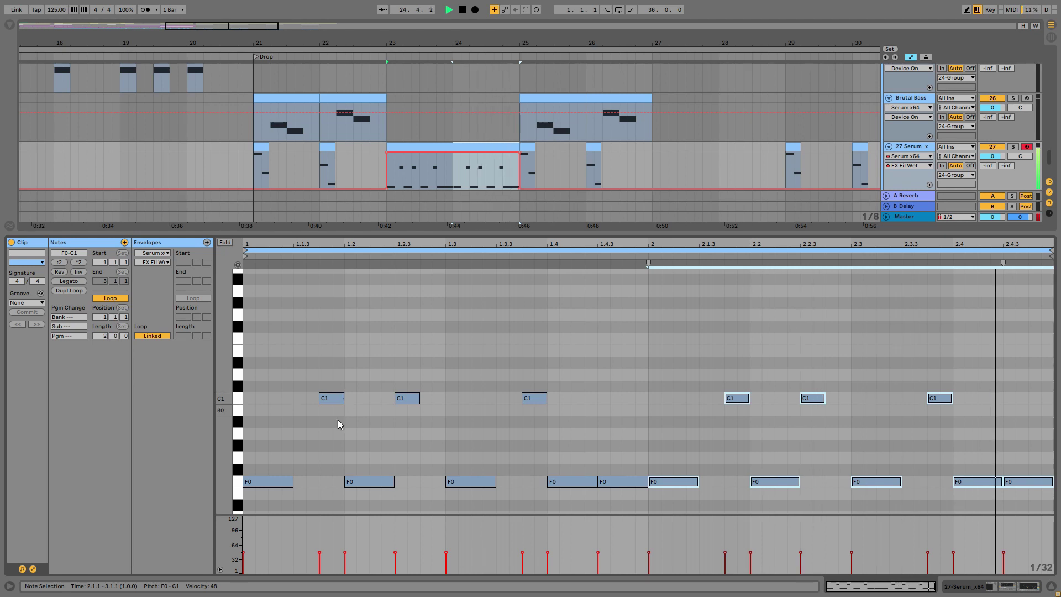
{"action": "key", "text": "space"}
Raise the middle C1 note of each bar to F1, lengthen both notes slightly, and play the clip
{"action": "left_click", "coordinate": [407, 399]}
{"action": "left_click_drag", "start_coordinate": [409, 395], "coordinate": [432, 341]}
{"action": "key", "text": "space"}
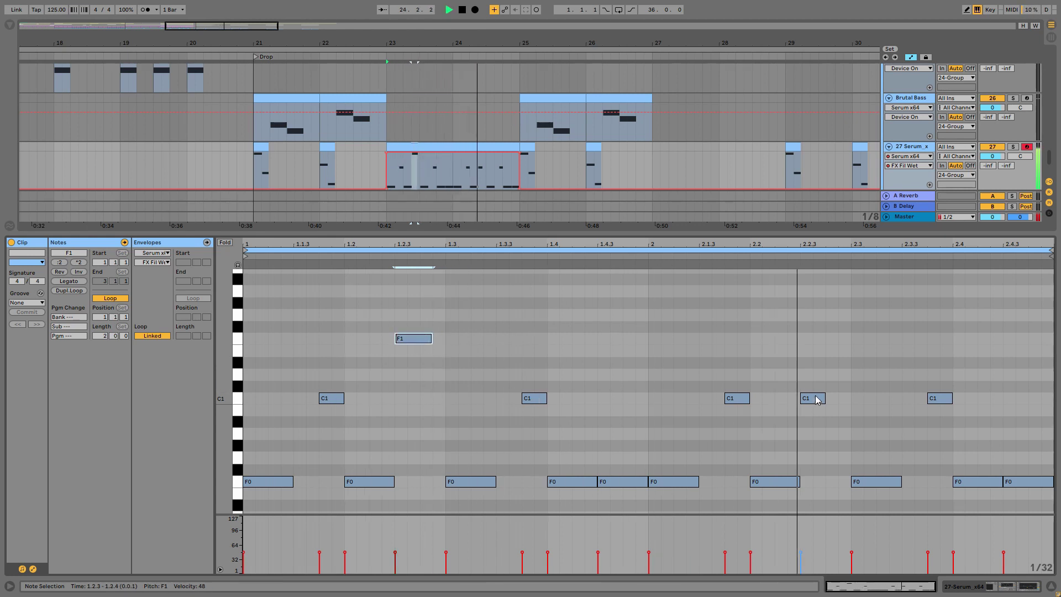
{"action": "left_click_drag", "start_coordinate": [821, 399], "coordinate": [820, 344]}
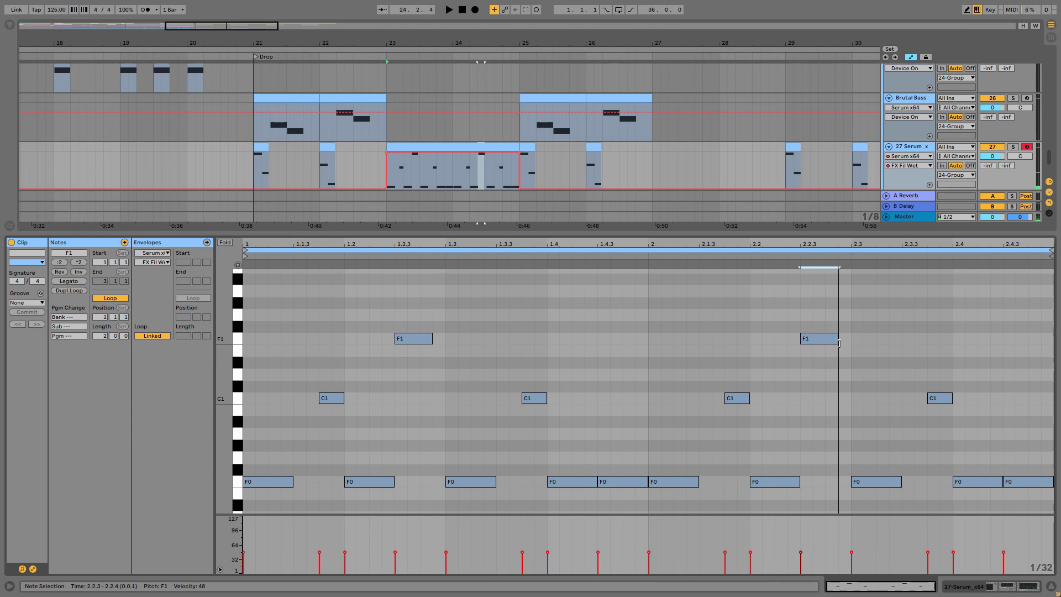
{"action": "left_click", "coordinate": [836, 345]}
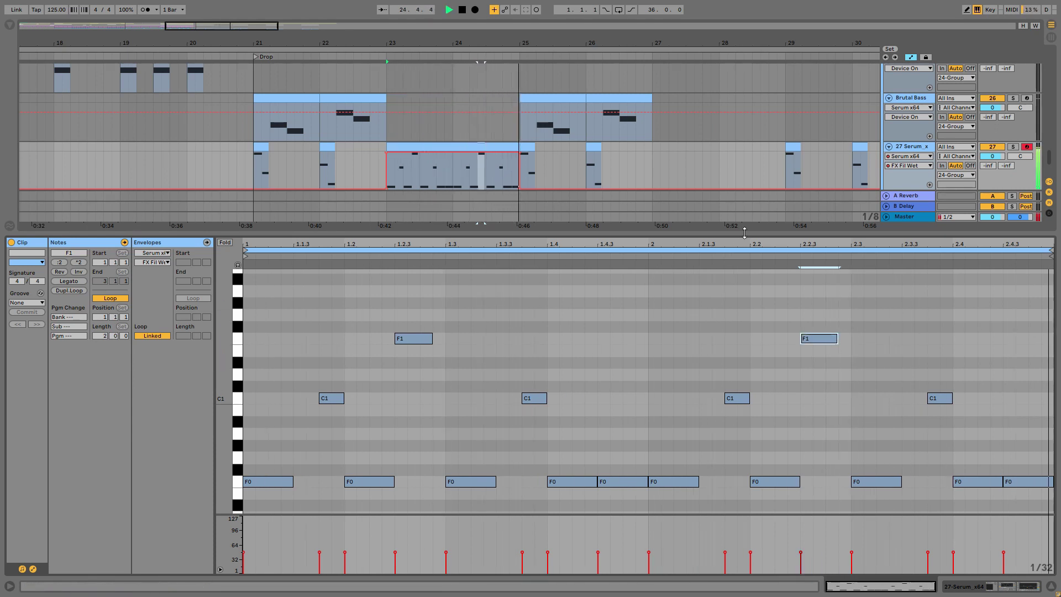
Collapse the note editor, replay the new Serum phrase in the arrangement, and select its clip at bar 23
{"action": "left_click_drag", "start_coordinate": [745, 233], "coordinate": [676, 541]}
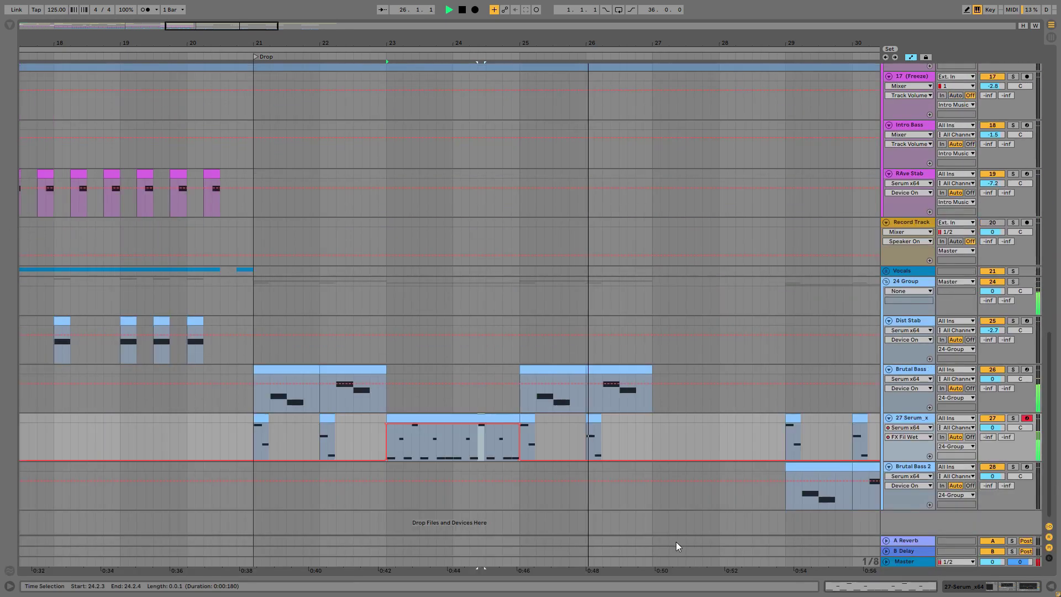
{"action": "left_click", "coordinate": [910, 420]}
{"action": "left_click", "coordinate": [451, 419]}
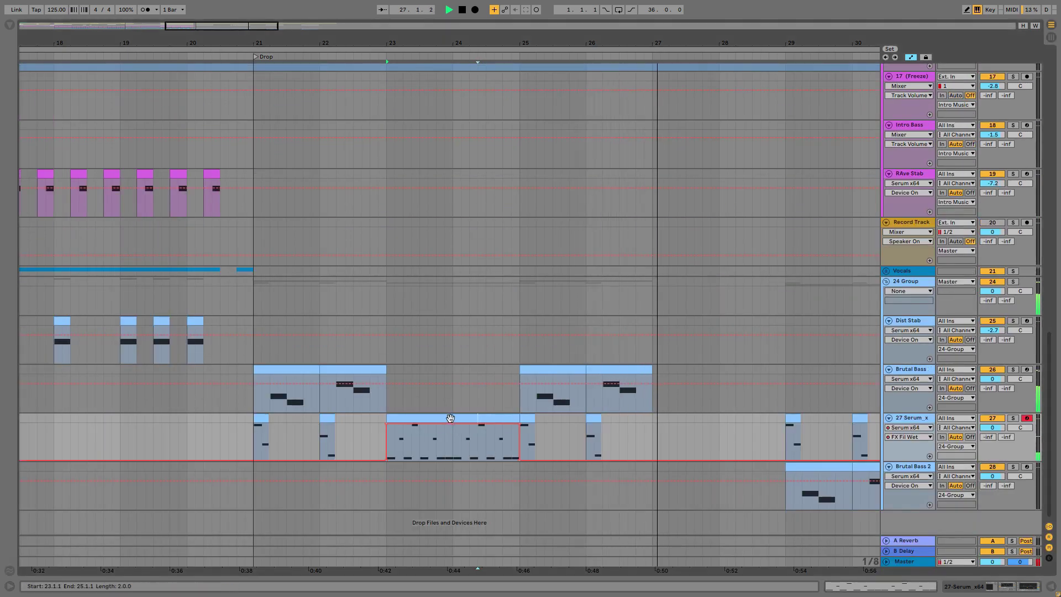
{"action": "key", "text": "space"}
{"action": "left_click", "coordinate": [453, 426]}
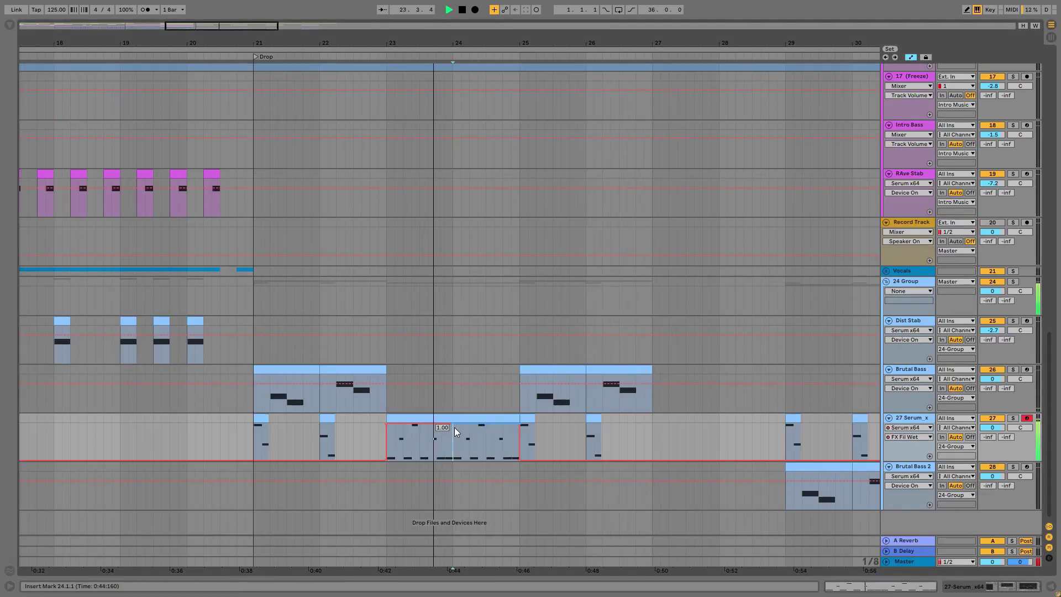
{"action": "key", "text": "space"}
{"action": "left_click", "coordinate": [453, 416]}
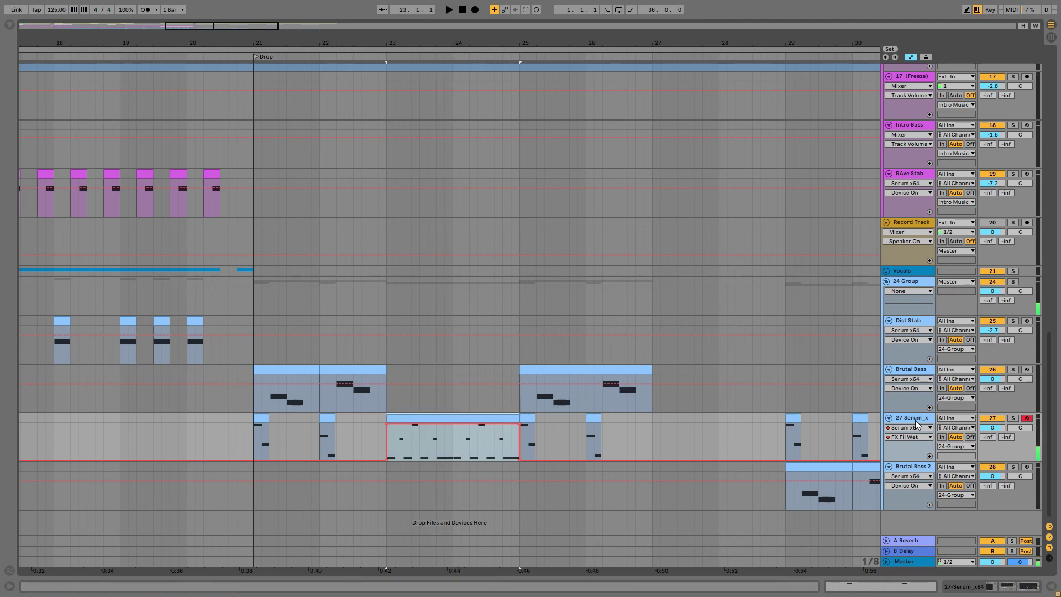
Display the A Bit Warmer Output automation on the 27 Serum track for the phrase starting at bar 23
{"action": "double_click", "coordinate": [914, 418]}
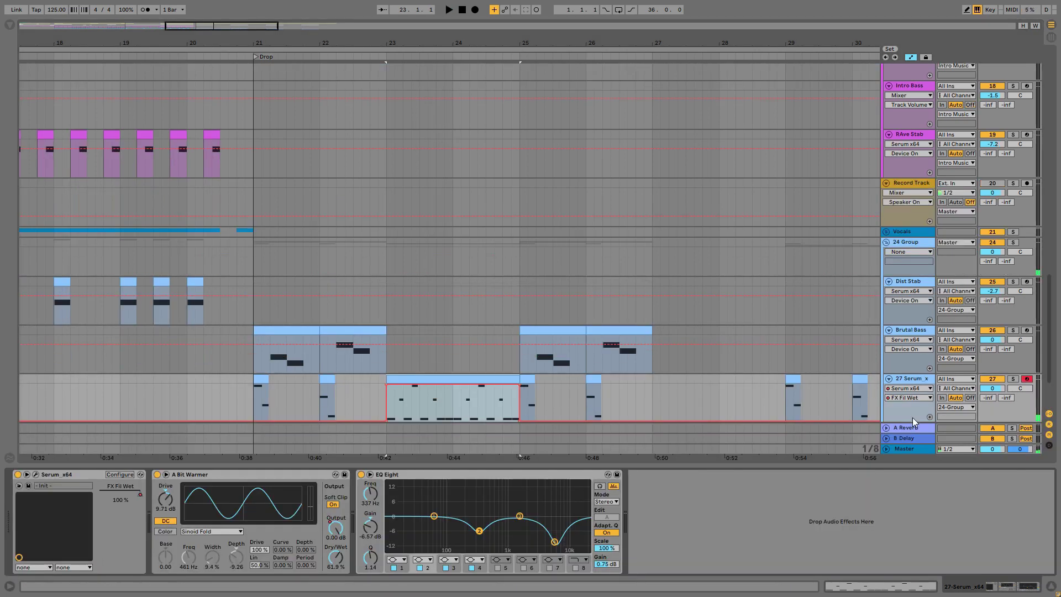
{"action": "left_click", "coordinate": [342, 536]}
{"action": "scroll", "coordinate": [466, 360], "scroll_direction": "down", "scroll_amount": 2}
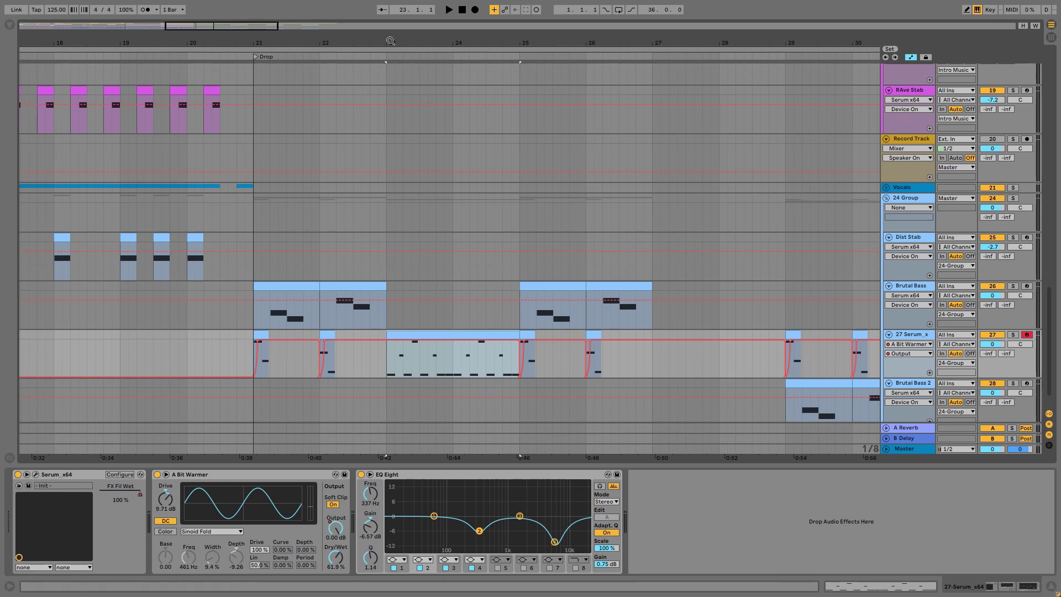
{"action": "left_click_drag", "start_coordinate": [390, 40], "coordinate": [398, 349]}
{"action": "left_click", "coordinate": [362, 362]}
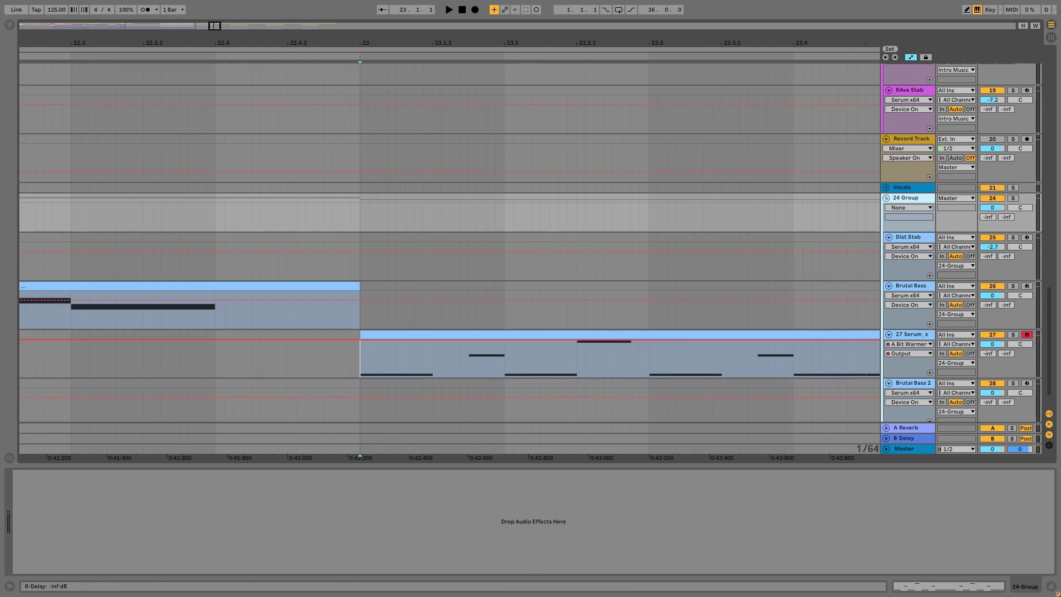
Dip the Output automation to -36 dB over the first sixteenth of bar 23, ramp it back to 0 dB, and play it
{"action": "scroll", "coordinate": [373, 354], "scroll_direction": "up", "scroll_amount": 2}
{"action": "left_click_drag", "start_coordinate": [337, 354], "coordinate": [426, 353]}
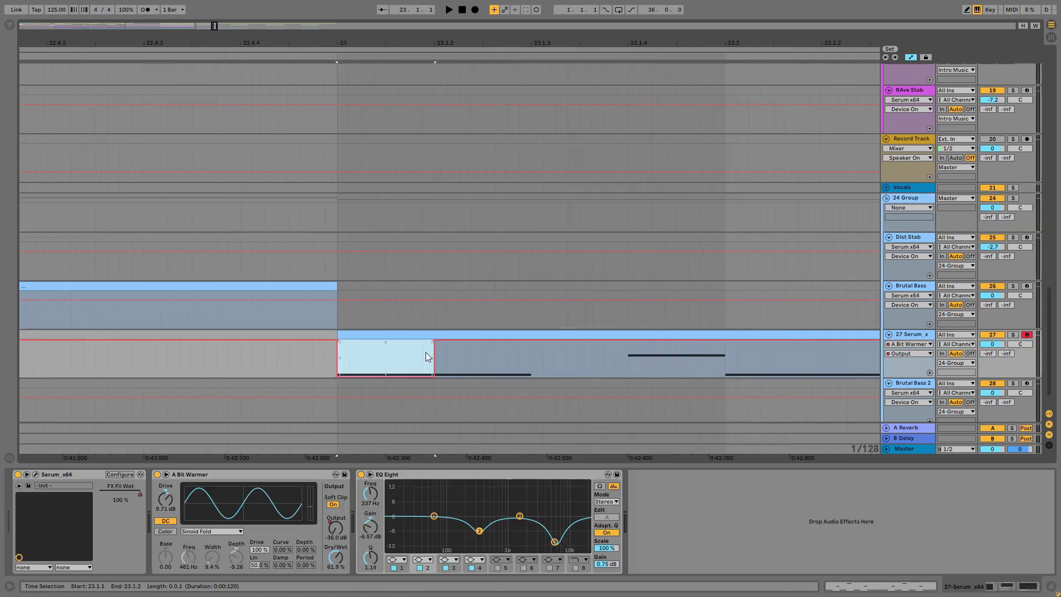
{"action": "left_click", "coordinate": [457, 342]}
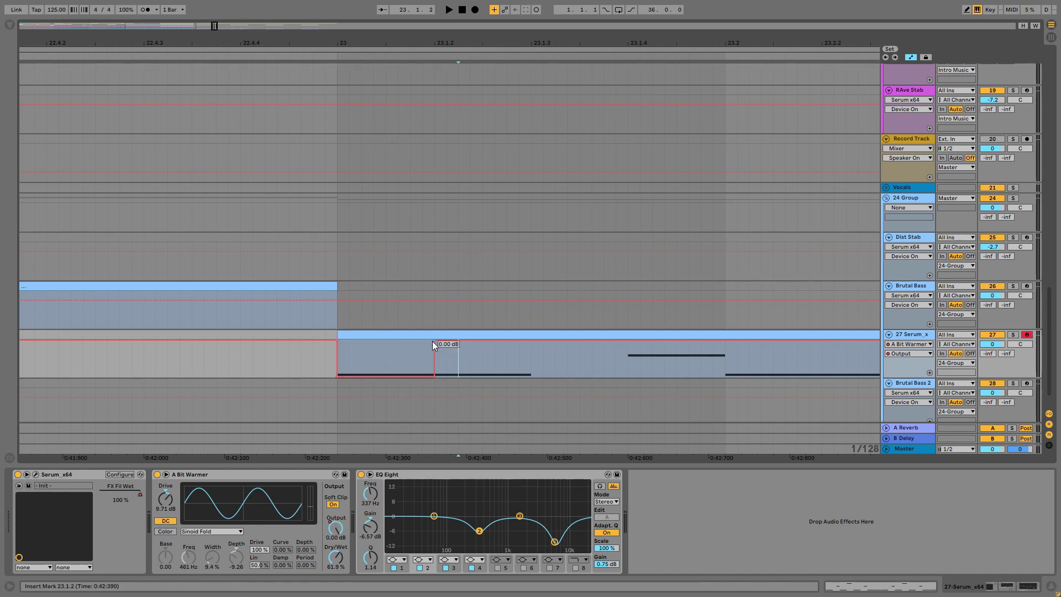
{"action": "left_click", "coordinate": [313, 362]}
{"action": "key", "text": "space"}
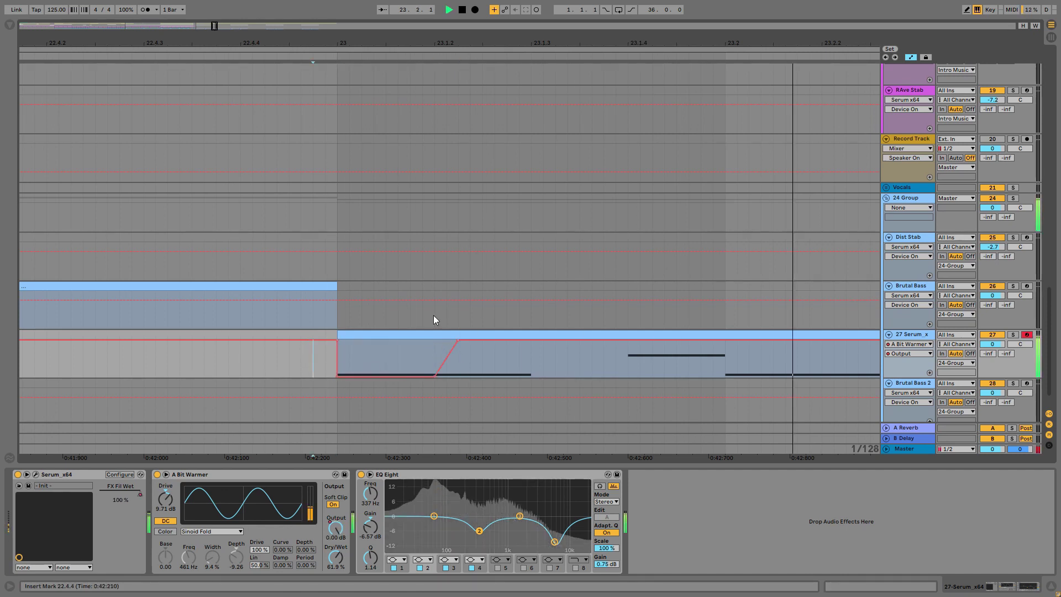
{"action": "key", "text": "space"}
{"action": "key", "text": "minus"}
{"action": "key", "text": "minus"}
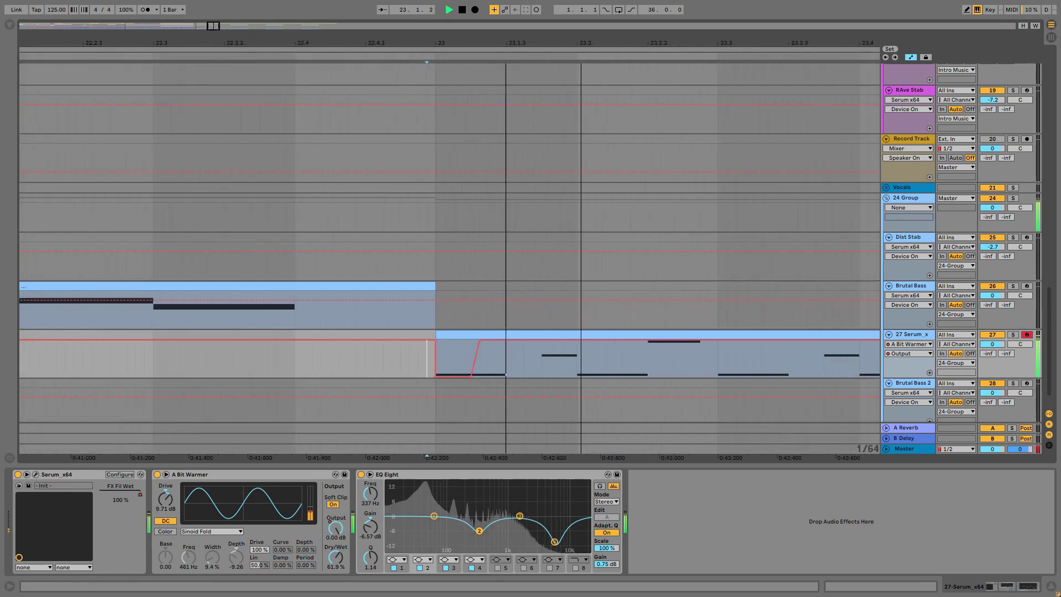
Show the Output automation in its own lane and duplicate the first-beat dip onto the next two beats of bar 23
{"action": "left_click", "coordinate": [930, 372]}
{"action": "scroll", "coordinate": [589, 301], "scroll_direction": "down", "scroll_amount": 2}
{"action": "left_click_drag", "start_coordinate": [510, 332], "coordinate": [432, 331]}
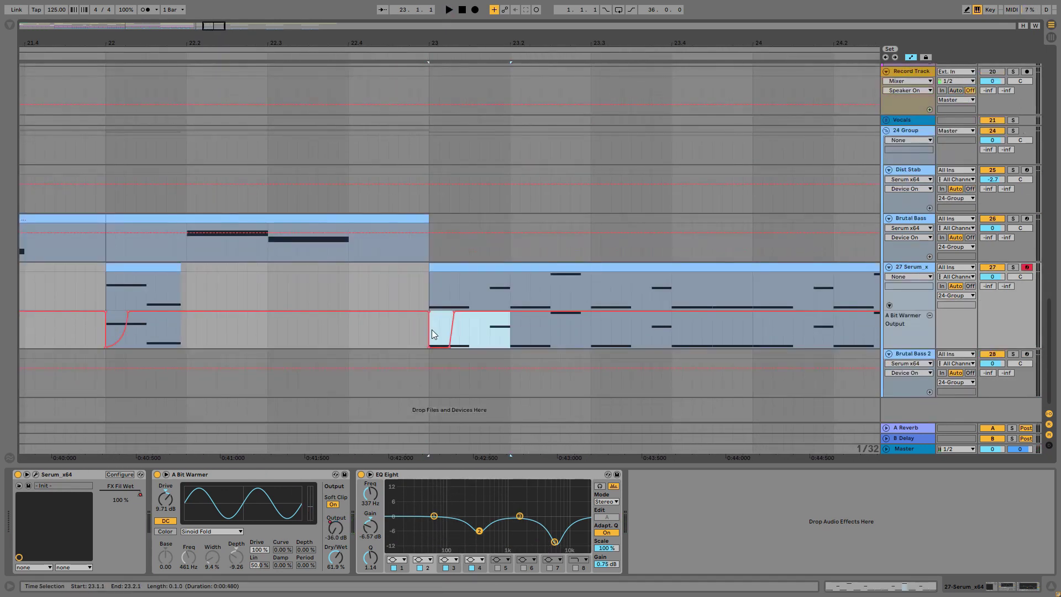
{"action": "key", "text": "ctrl+d"}
{"action": "key", "text": "ctrl+d"}
{"action": "key", "text": "minus"}
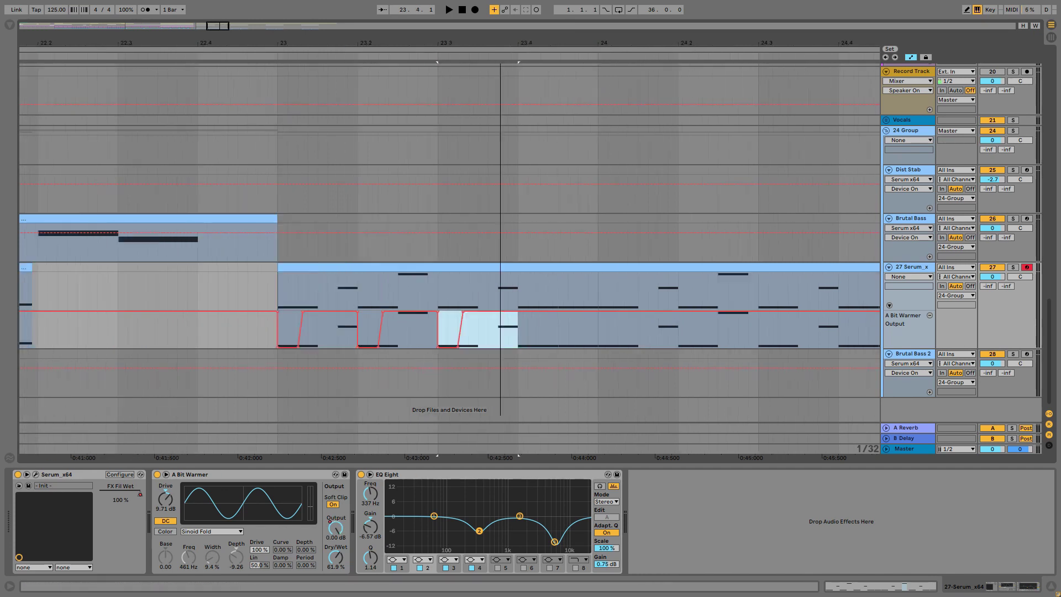
Repeat the Output dip on every remaining beat up to bar 25 and play the result from bar 22.4
{"action": "key", "text": "ctrl+d"}
{"action": "key", "text": "ctrl+d"}
{"action": "key", "text": "ctrl+d"}
{"action": "key", "text": "ctrl+d"}
{"action": "key", "text": "ctrl+d"}
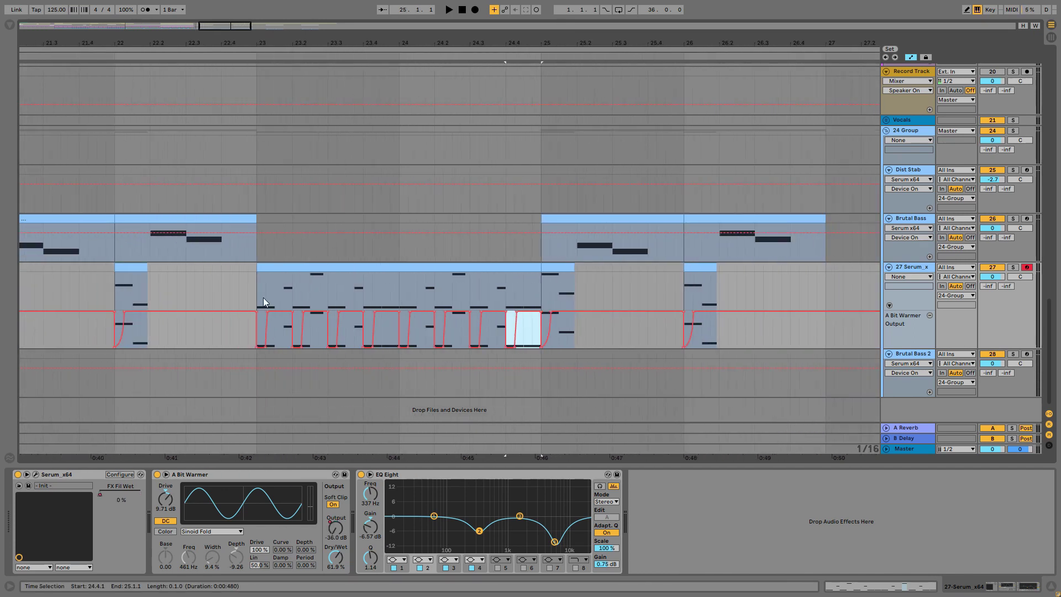
{"action": "left_click", "coordinate": [222, 295]}
{"action": "key", "text": "space"}
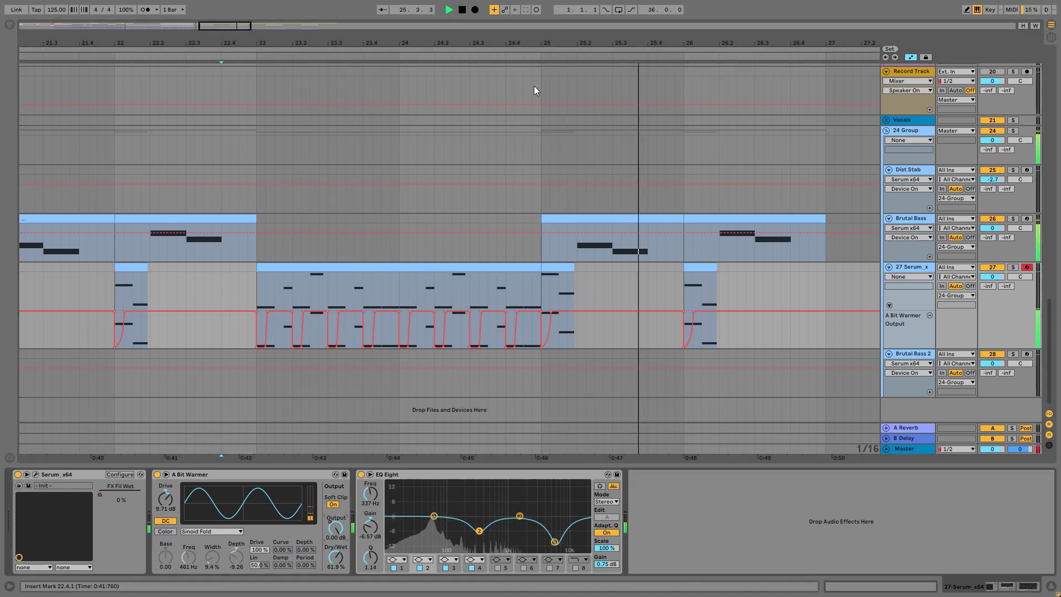
Copy the two-bar Serum phrase with its automation to bars 27, 31 and 35, and shorten the last copy to end at bar 36
{"action": "key", "text": "minus"}
{"action": "key", "text": "minus"}
{"action": "left_click_drag", "start_coordinate": [419, 309], "coordinate": [579, 274]}
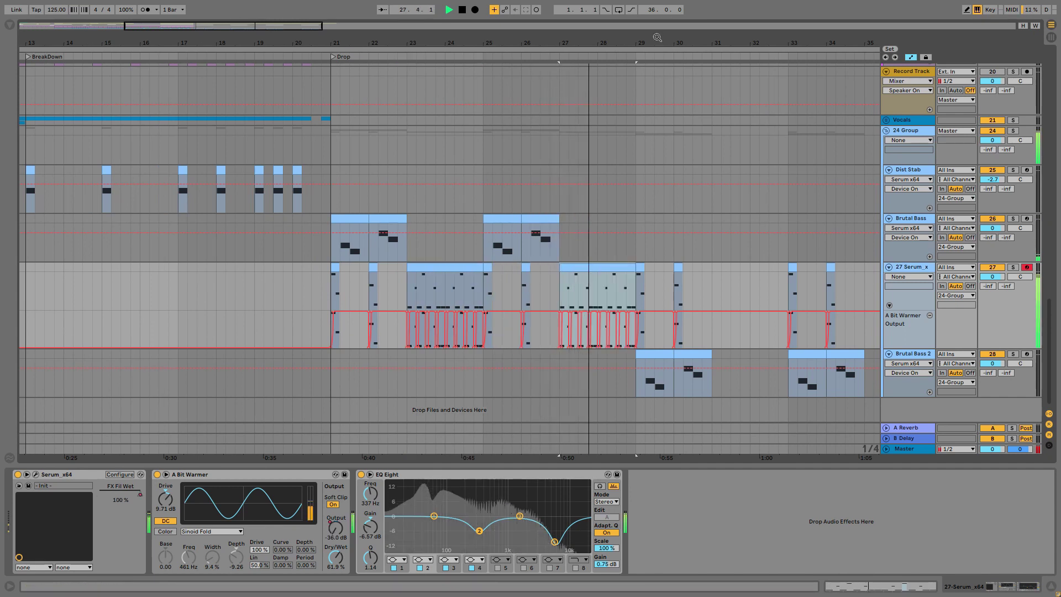
{"action": "left_click_drag", "start_coordinate": [657, 34], "coordinate": [492, 37]}
{"action": "left_click", "coordinate": [429, 273]}
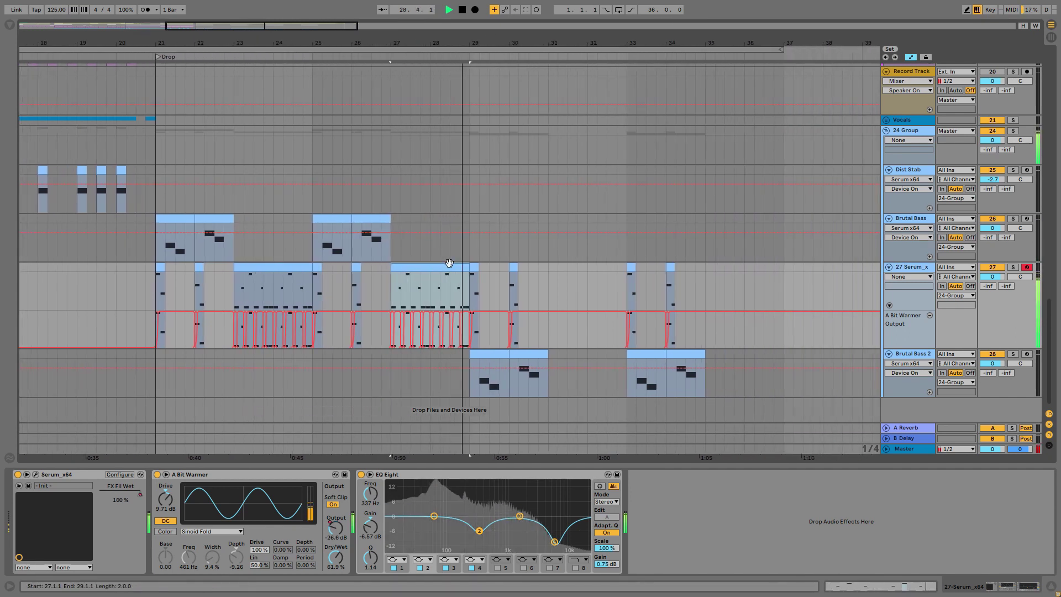
{"action": "left_click_drag", "start_coordinate": [429, 273], "coordinate": [727, 271]}
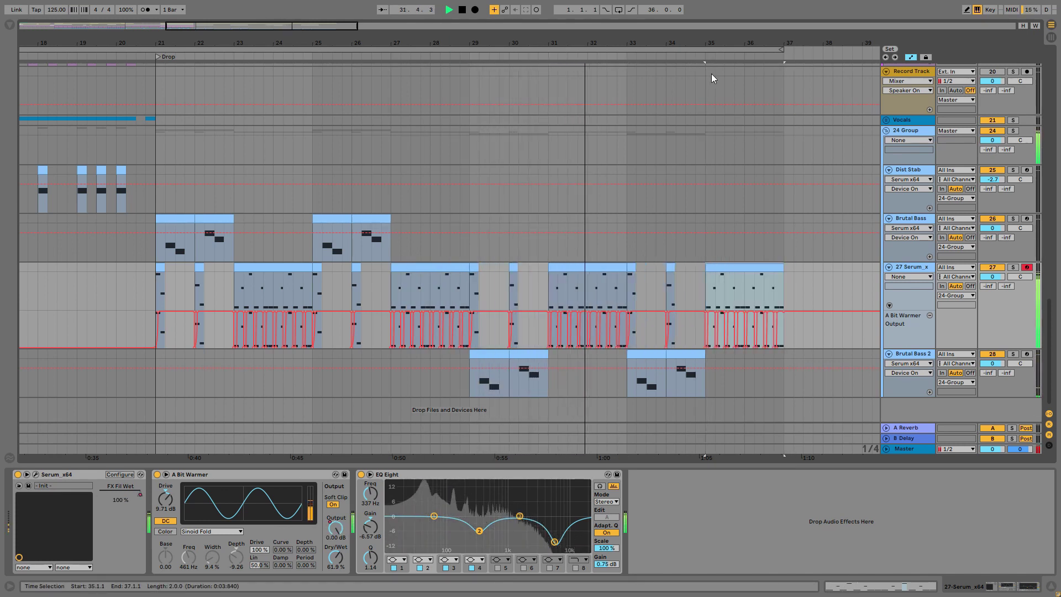
{"action": "left_click_drag", "start_coordinate": [711, 43], "coordinate": [652, 33]}
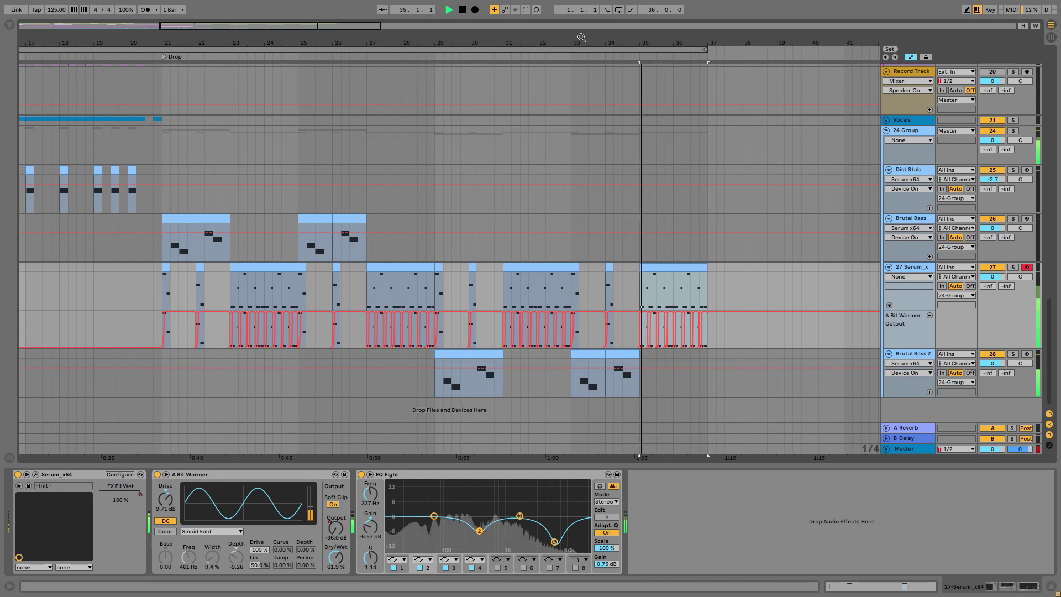
{"action": "left_click_drag", "start_coordinate": [707, 268], "coordinate": [672, 269]}
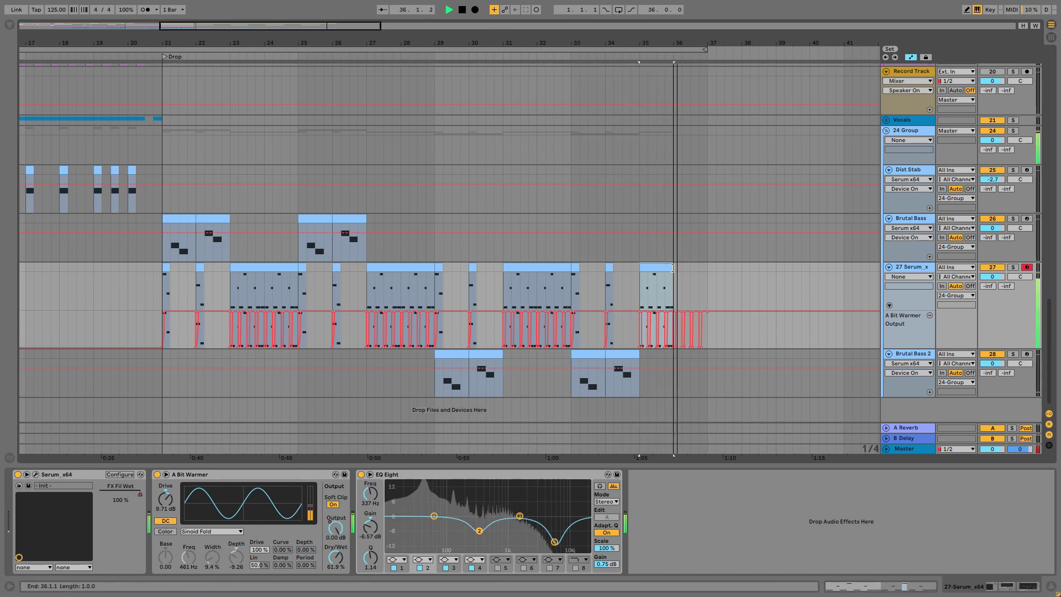
Open the pitch bend envelope of the bar 23 Serum clip, ramp it downward to the clip's end, and play it
{"action": "left_click", "coordinate": [260, 270]}
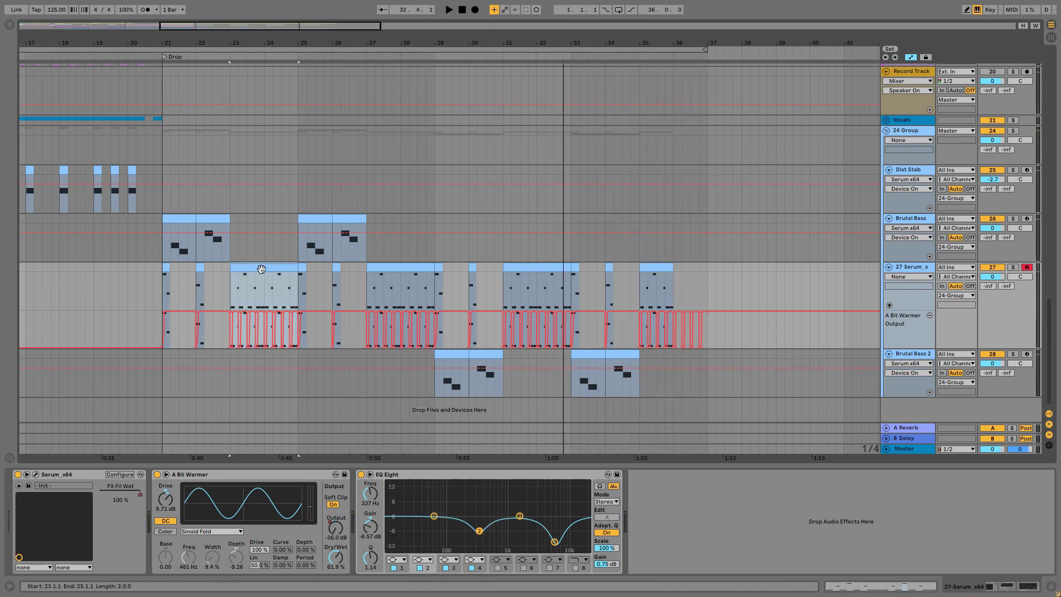
{"action": "key", "text": "space"}
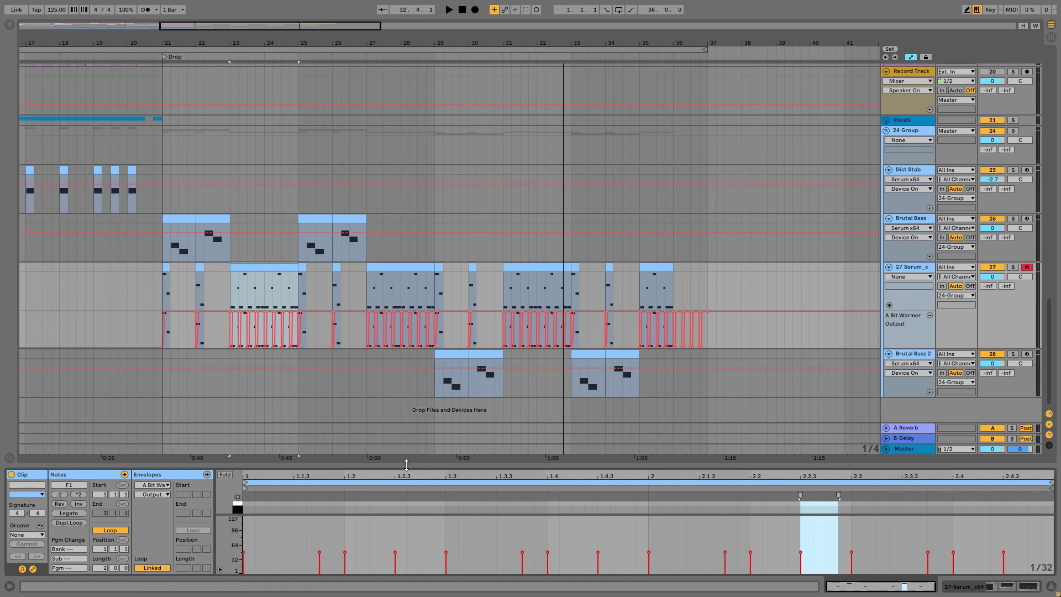
{"action": "left_click_drag", "start_coordinate": [407, 465], "coordinate": [406, 332]}
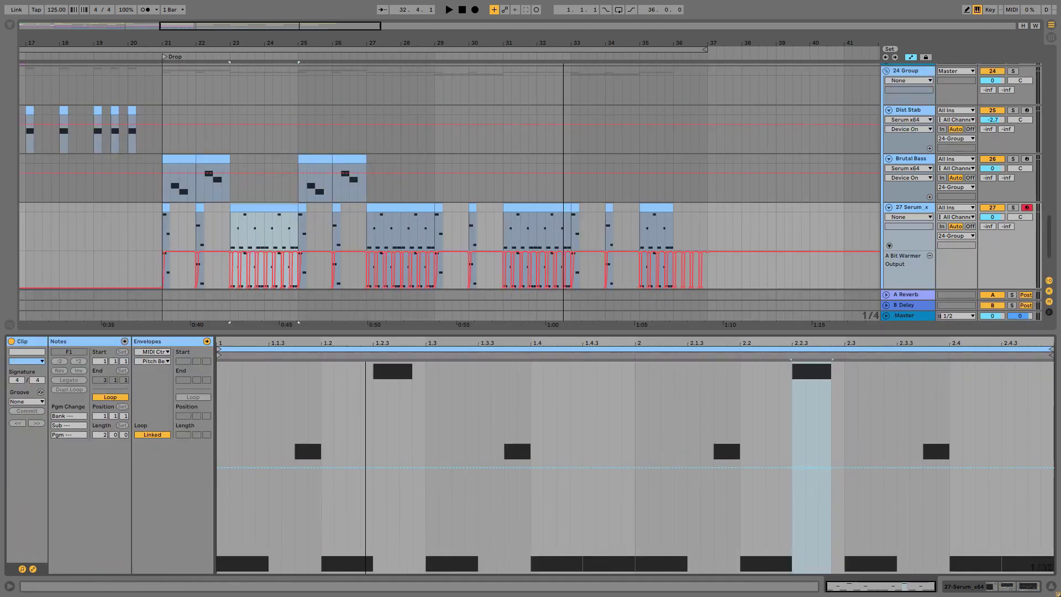
{"action": "left_click", "coordinate": [556, 423]}
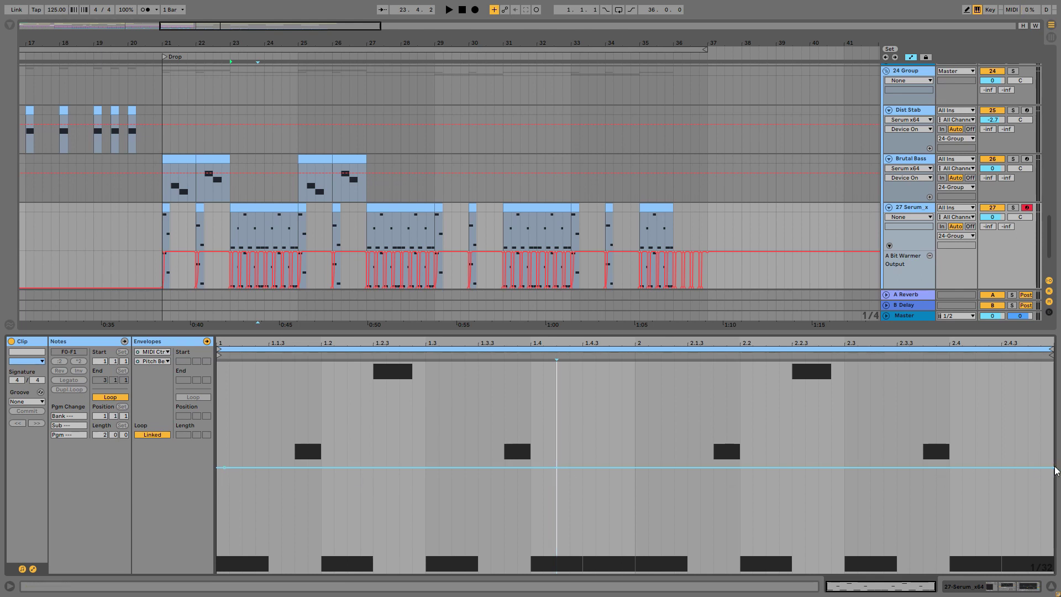
{"action": "left_click_drag", "start_coordinate": [1049, 472], "coordinate": [1049, 508]}
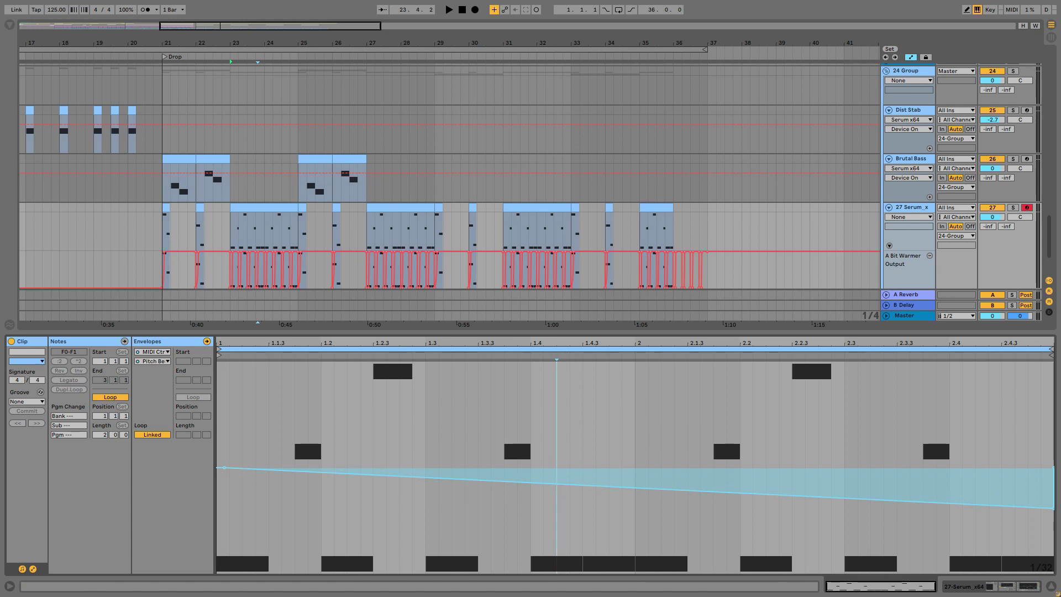
{"action": "key", "text": "space"}
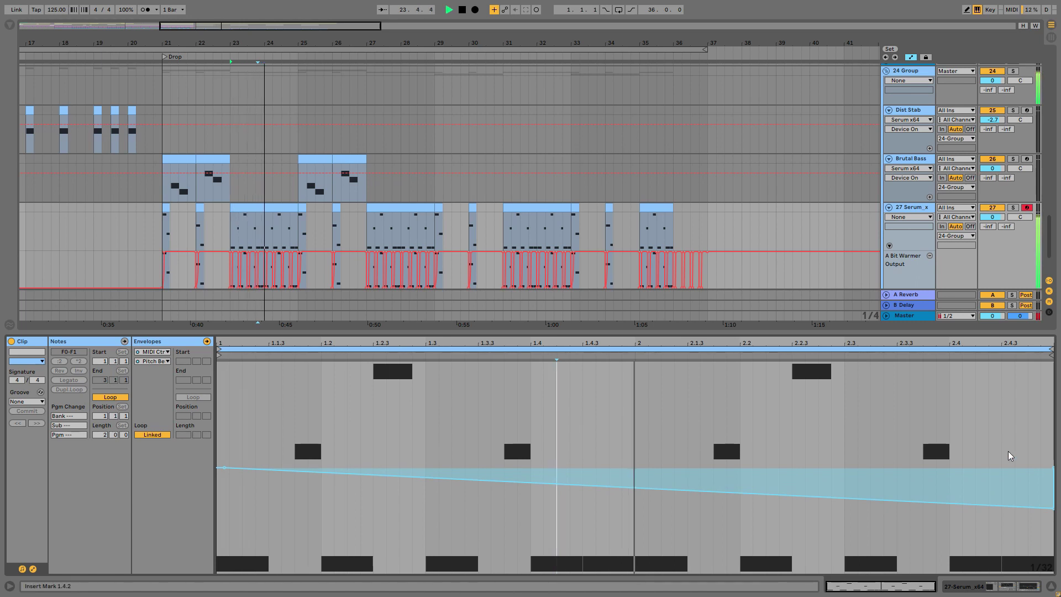
Set Serum's downward pitch bend range to -24 semitones and close the synth window
{"action": "key", "text": "shift+Tab"}
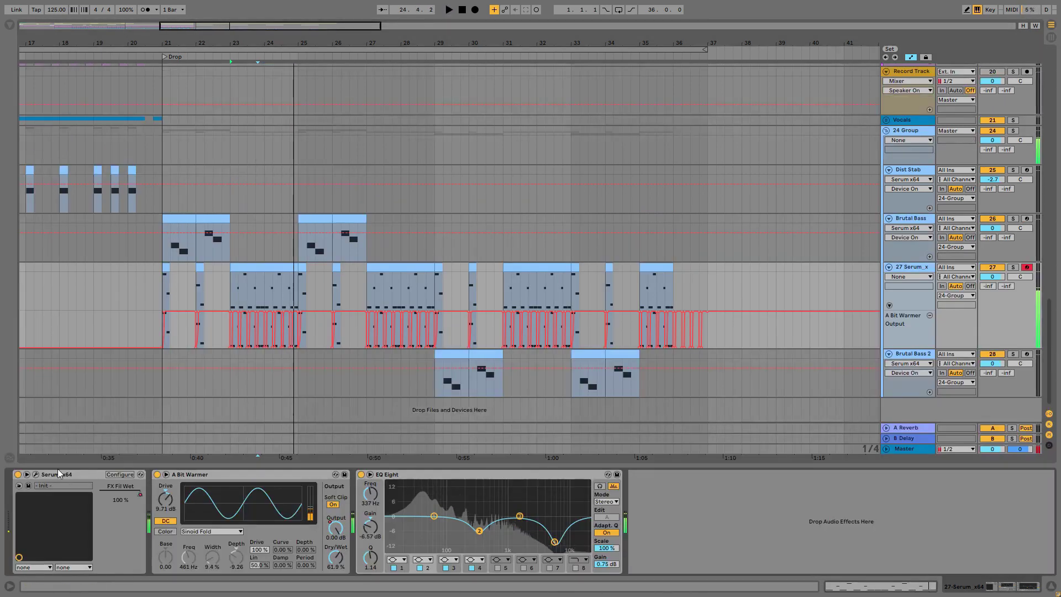
{"action": "left_click", "coordinate": [35, 474]}
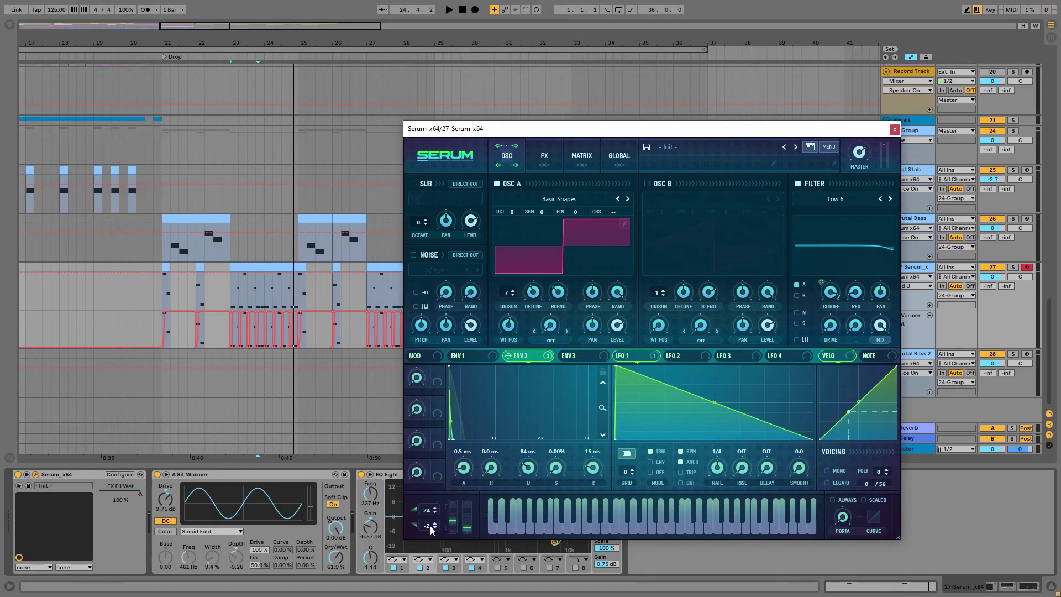
{"action": "left_click_drag", "start_coordinate": [432, 529], "coordinate": [434, 548]}
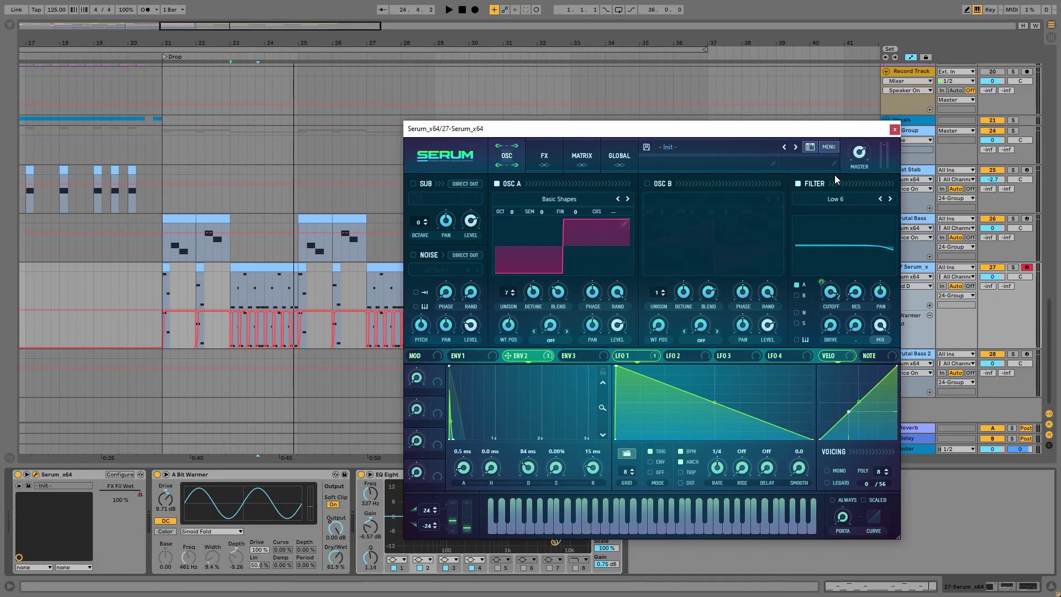
{"action": "left_click", "coordinate": [895, 131]}
Reopen the bar 23 clip's MIDI pitch bend envelope and raise its end point for a shallower downward ramp
{"action": "double_click", "coordinate": [270, 267]}
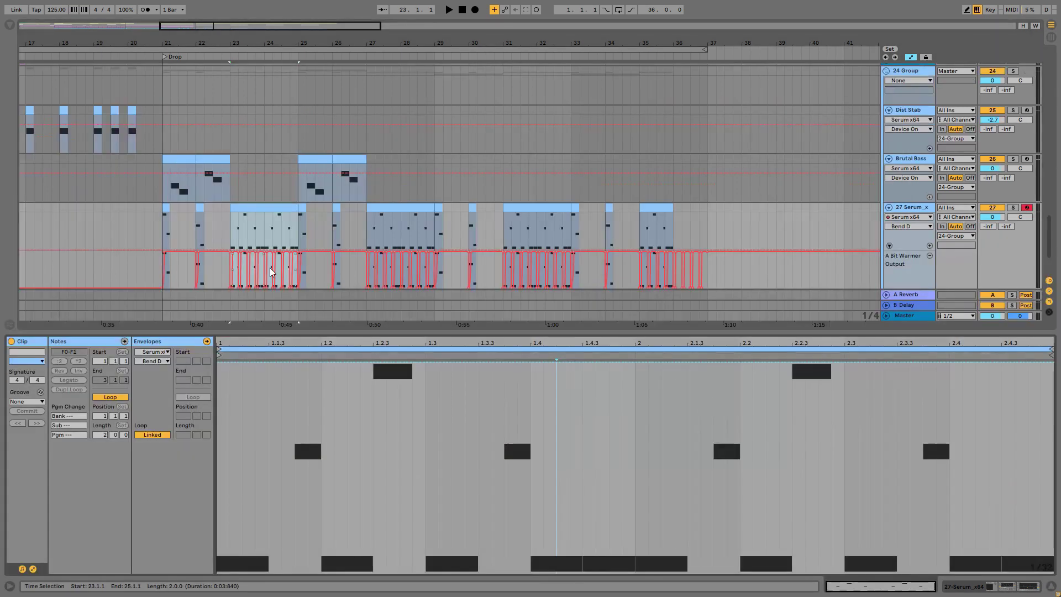
{"action": "scroll", "coordinate": [257, 170], "scroll_direction": "down", "scroll_amount": 1}
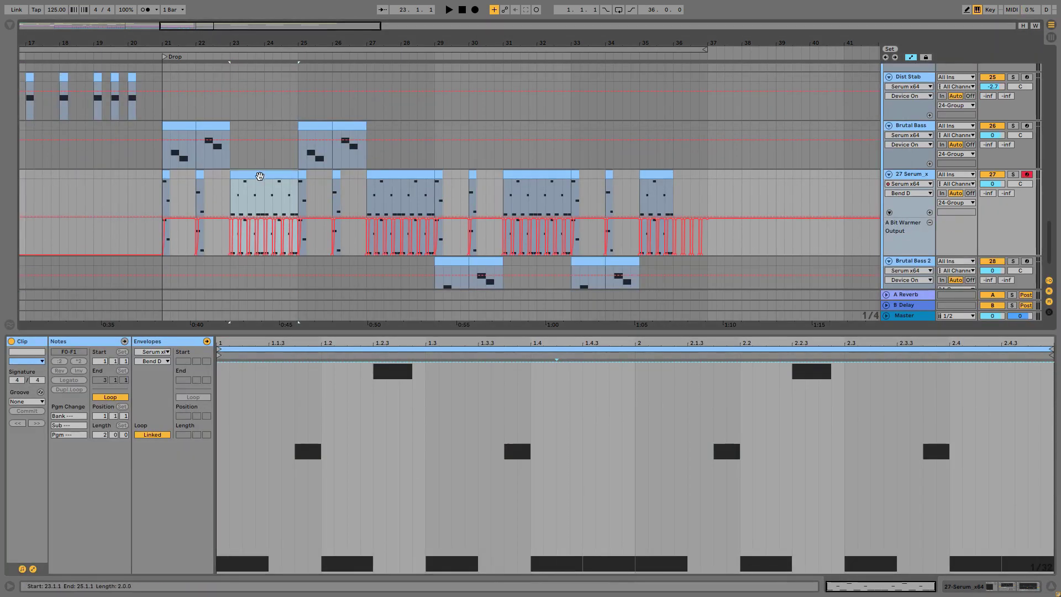
{"action": "left_click", "coordinate": [153, 352]}
{"action": "left_click", "coordinate": [147, 365]}
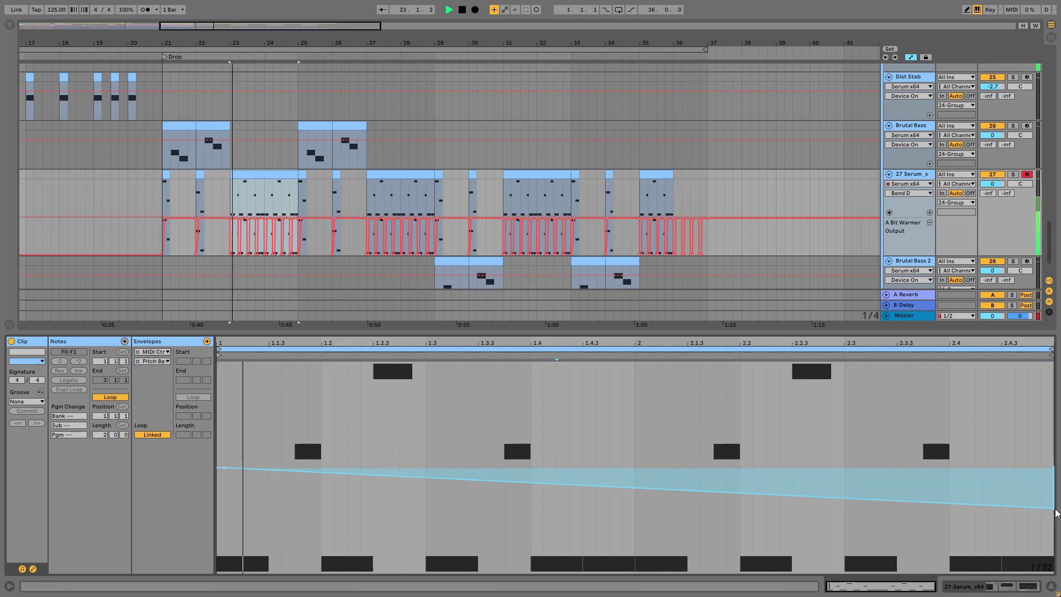
{"action": "left_click_drag", "start_coordinate": [1057, 513], "coordinate": [1054, 491]}
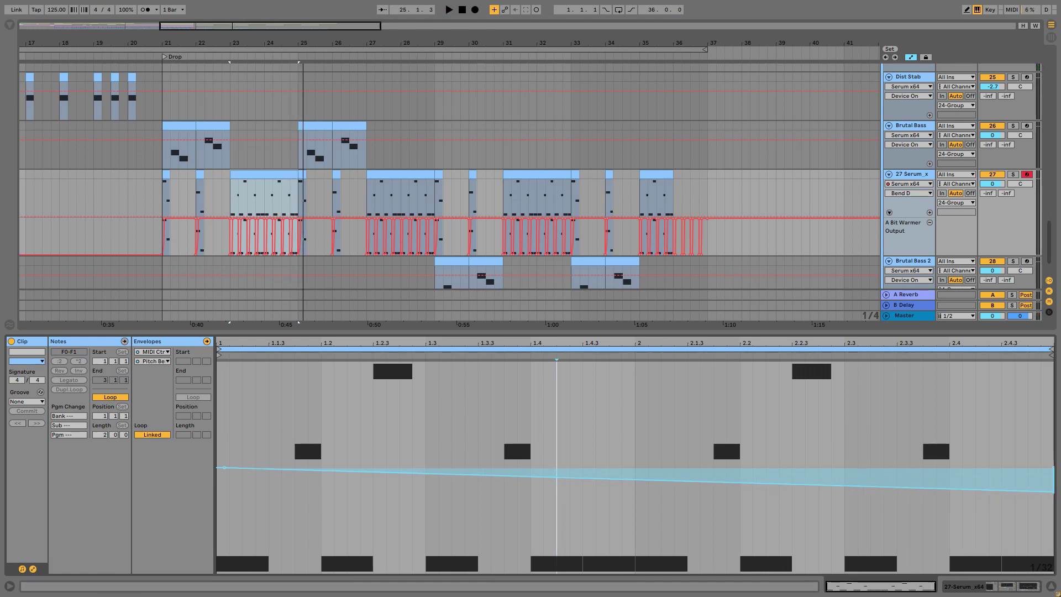
Replay the pitch-bent Serum phrase, solo its track, and listen again from 24.3.1
{"action": "left_click", "coordinate": [287, 206]}
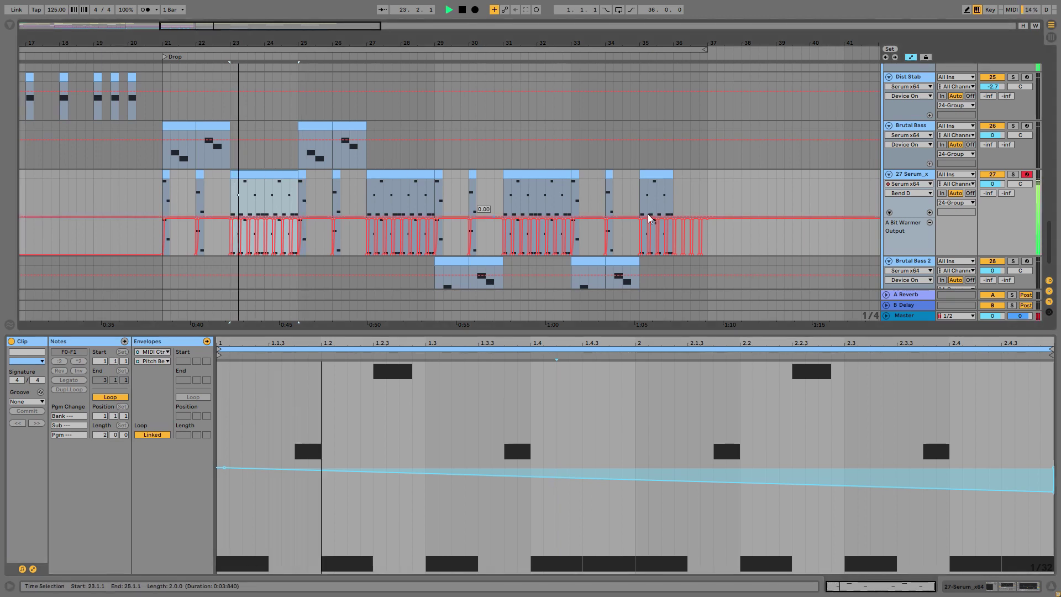
{"action": "key", "text": "space"}
{"action": "left_click", "coordinate": [282, 201]}
{"action": "key", "text": "space"}
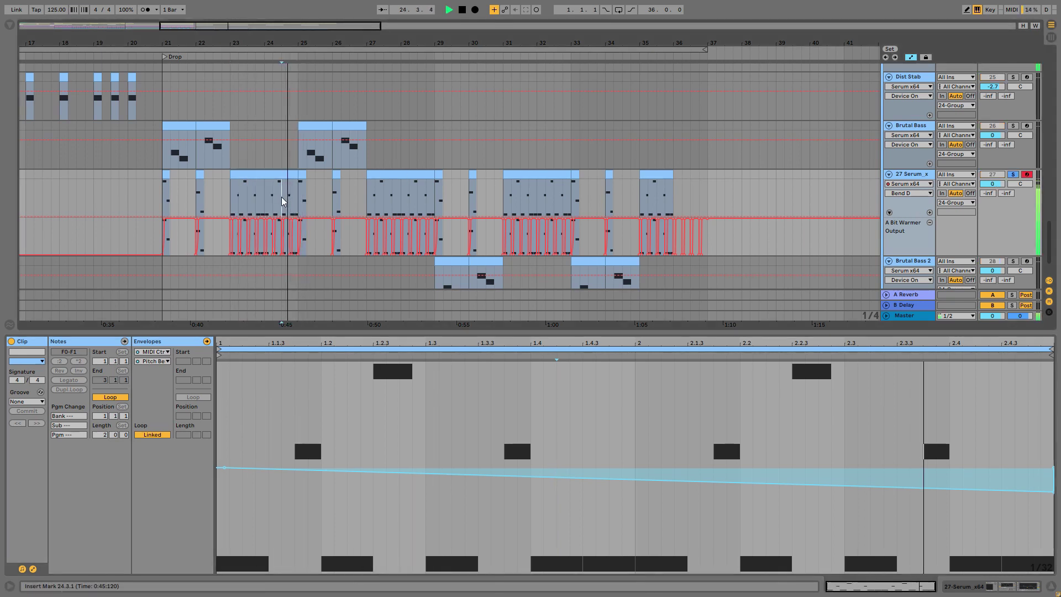
{"action": "key", "text": "space"}
Change EQ Eight's band 1 filter type and ramp its gain automation downward from bar 24 to bar 25
{"action": "key", "text": "shift+Tab"}
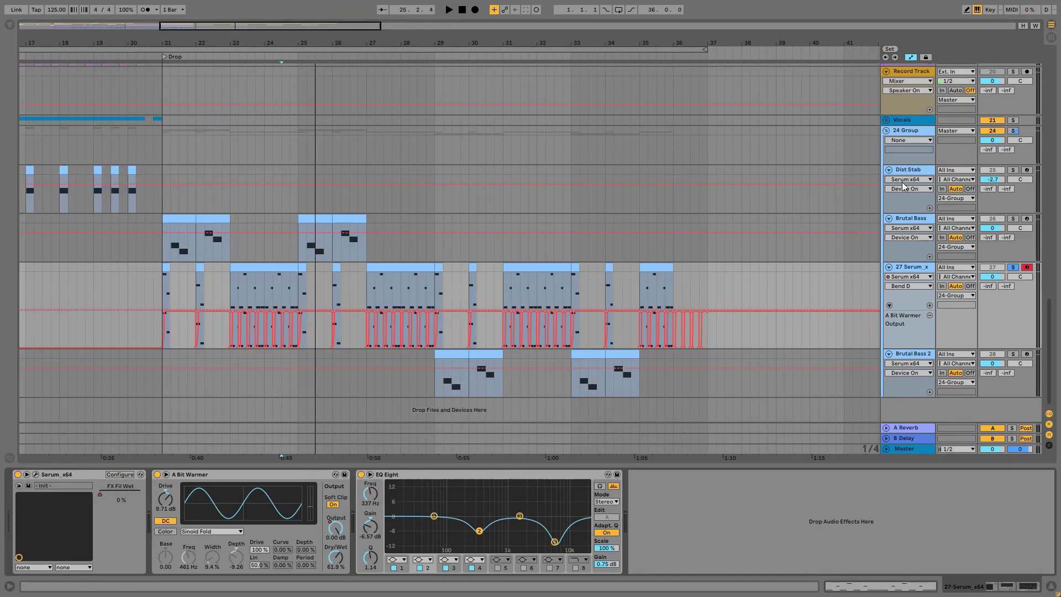
{"action": "left_click", "coordinate": [406, 559]}
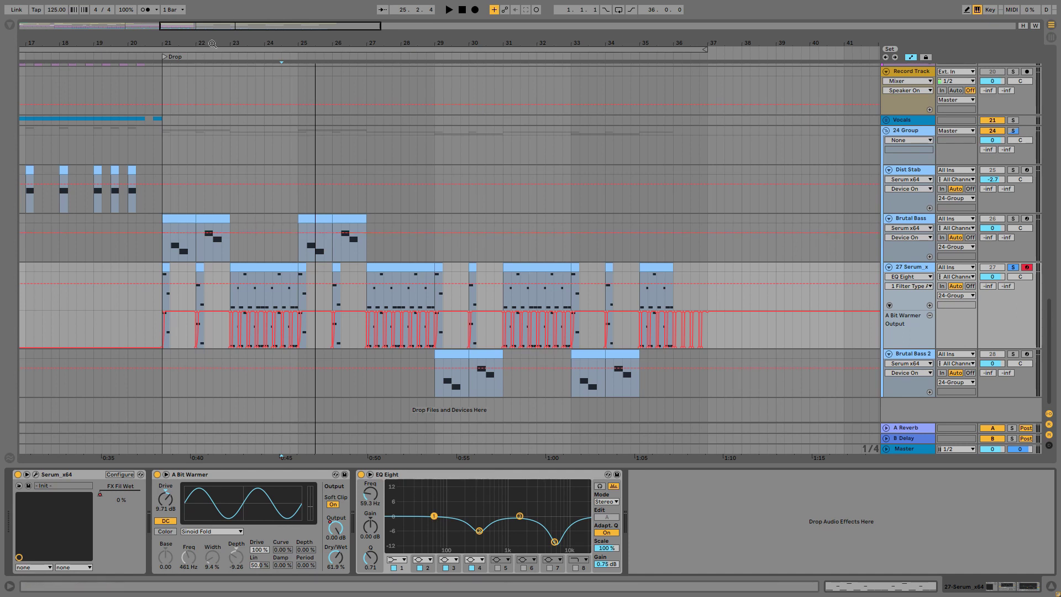
{"action": "left_click_drag", "start_coordinate": [212, 44], "coordinate": [429, 245]}
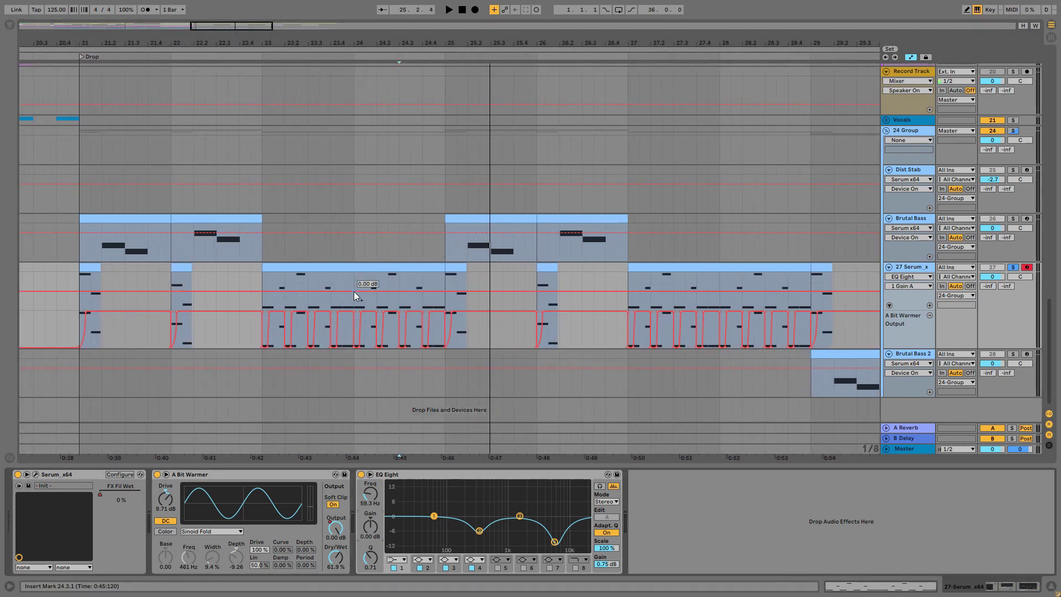
{"action": "left_click_drag", "start_coordinate": [445, 291], "coordinate": [446, 308]}
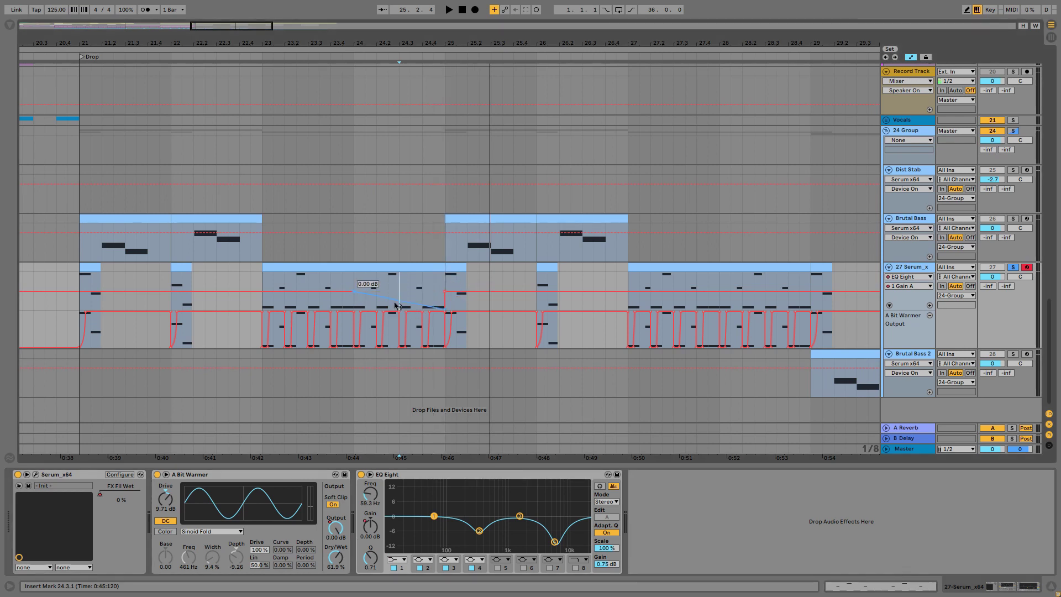
Play the Serum phrase from bar 23 to listen to the EQ Eight gain ramp
{"action": "left_click", "coordinate": [260, 281]}
{"action": "key", "text": "space"}
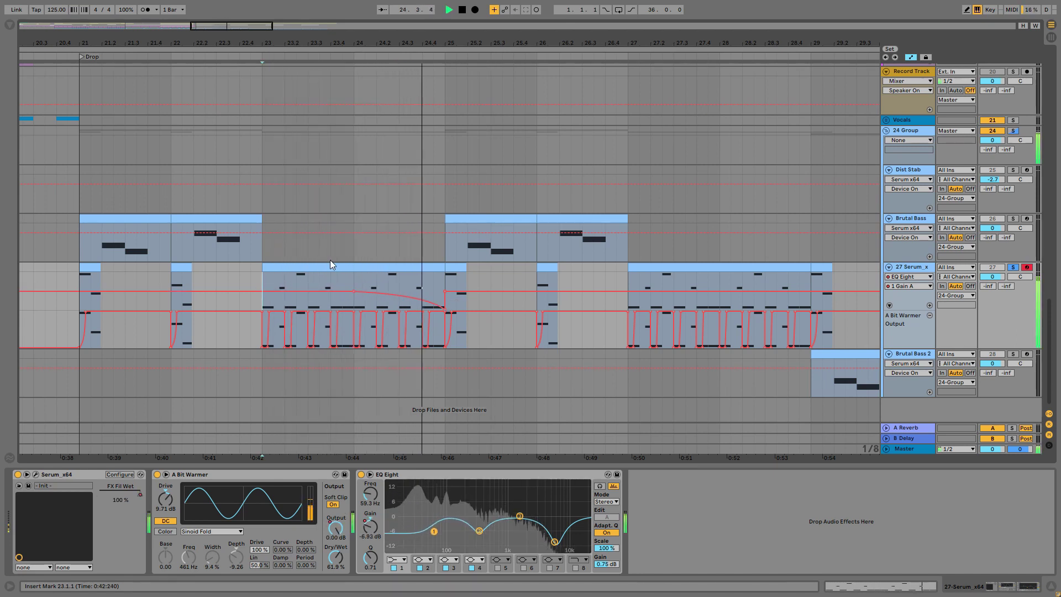
{"action": "key", "text": "space"}
Set EQ Eight's band 1 frequency to 212 Hz and Q to 0.33, and bring back its gain automation near bar 25
{"action": "left_click", "coordinate": [433, 278]}
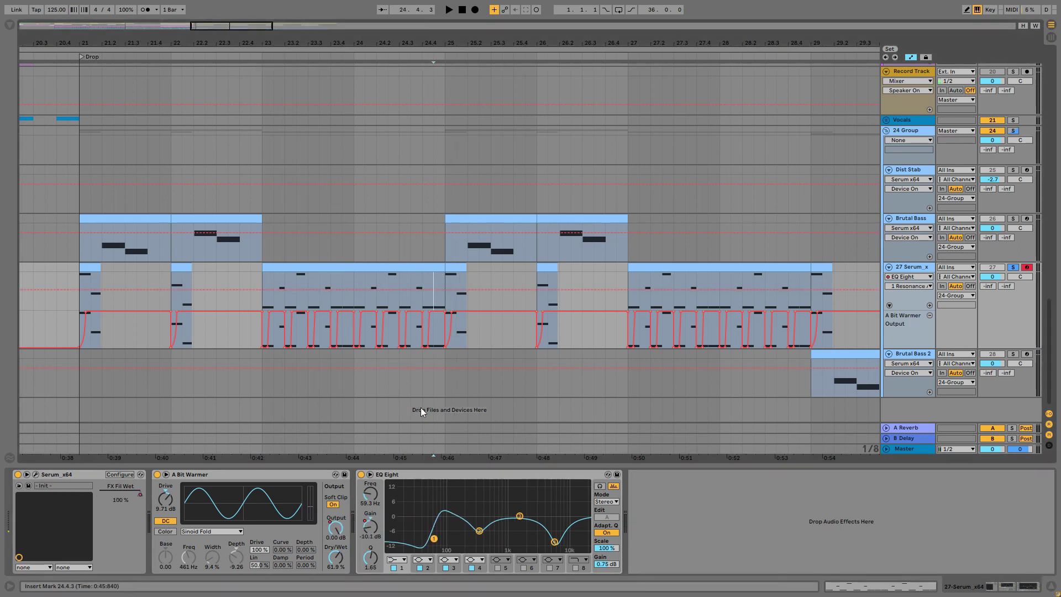
{"action": "left_click_drag", "start_coordinate": [371, 493], "coordinate": [370, 481]}
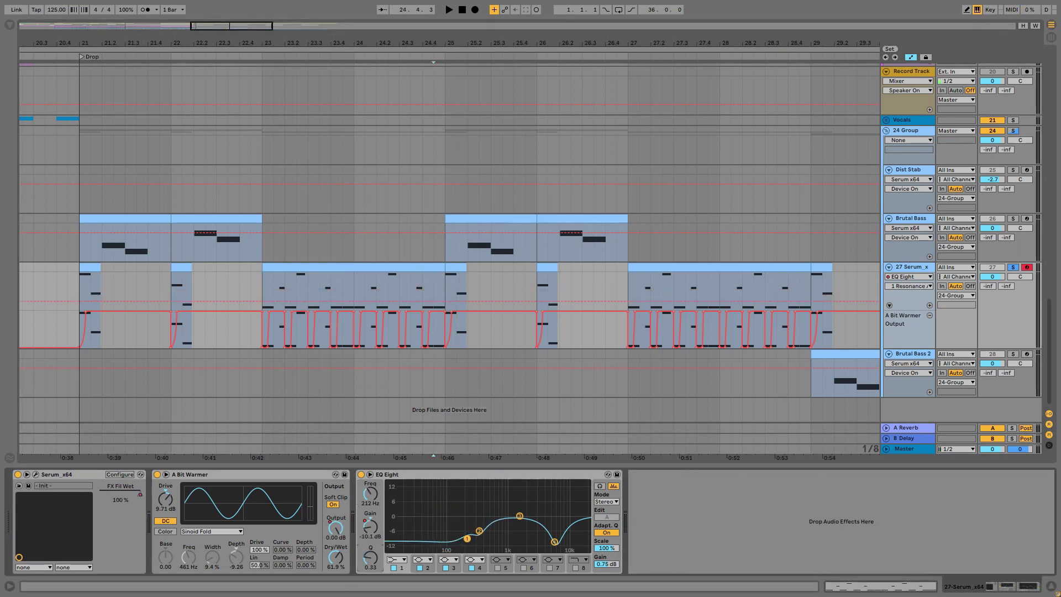
{"action": "left_click", "coordinate": [440, 285]}
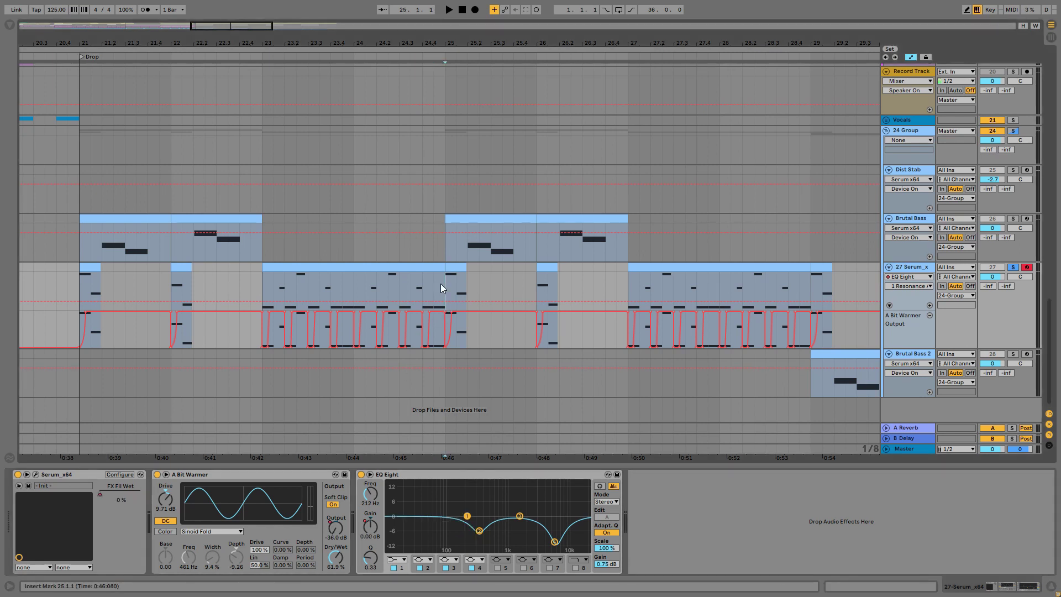
{"action": "scroll", "coordinate": [433, 78], "scroll_direction": "up", "scroll_amount": 4}
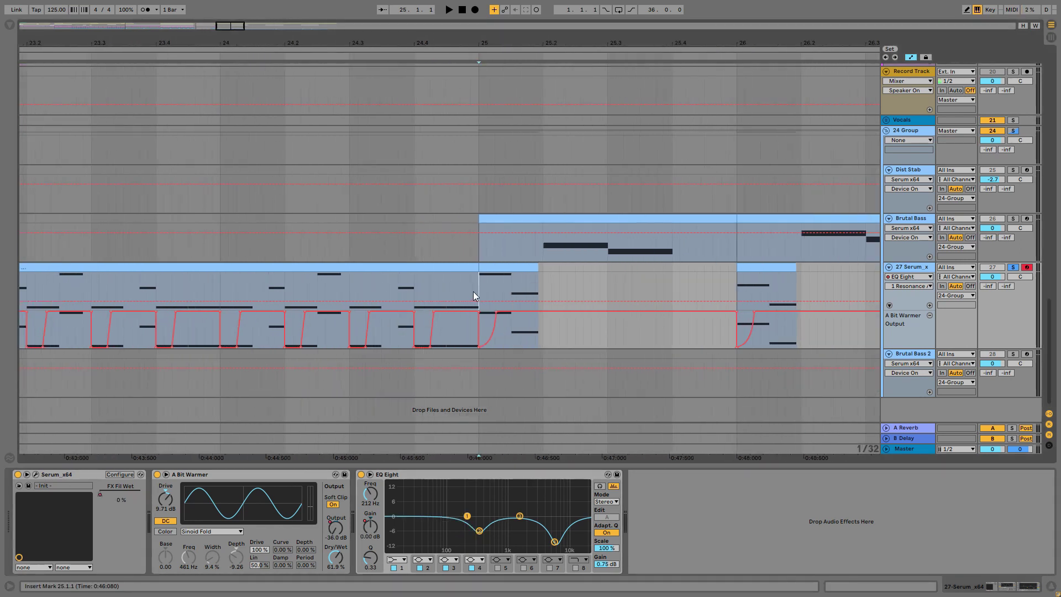
{"action": "left_click", "coordinate": [470, 288]}
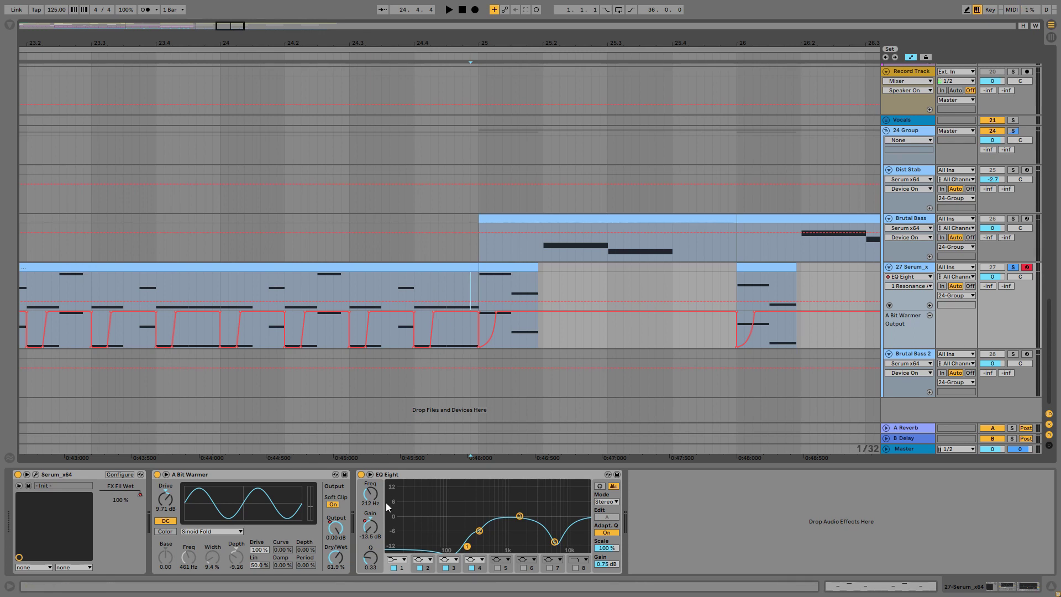
{"action": "left_click", "coordinate": [370, 525]}
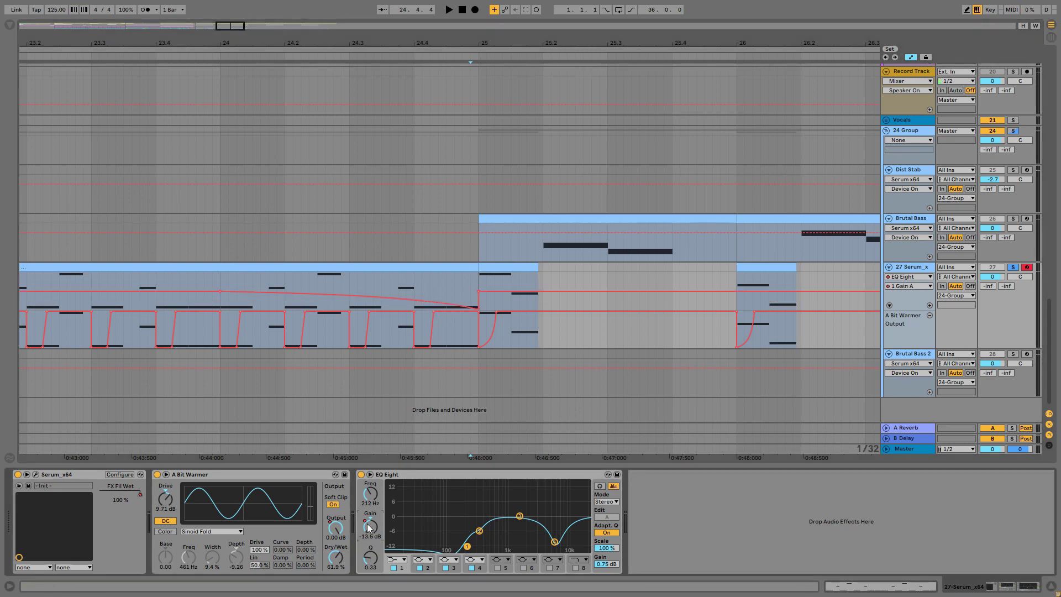
Play the end of the Serum phrase from beat 23.4 into bar 26 with the reshaped EQ band
{"action": "left_click", "coordinate": [179, 279]}
{"action": "key", "text": "space"}
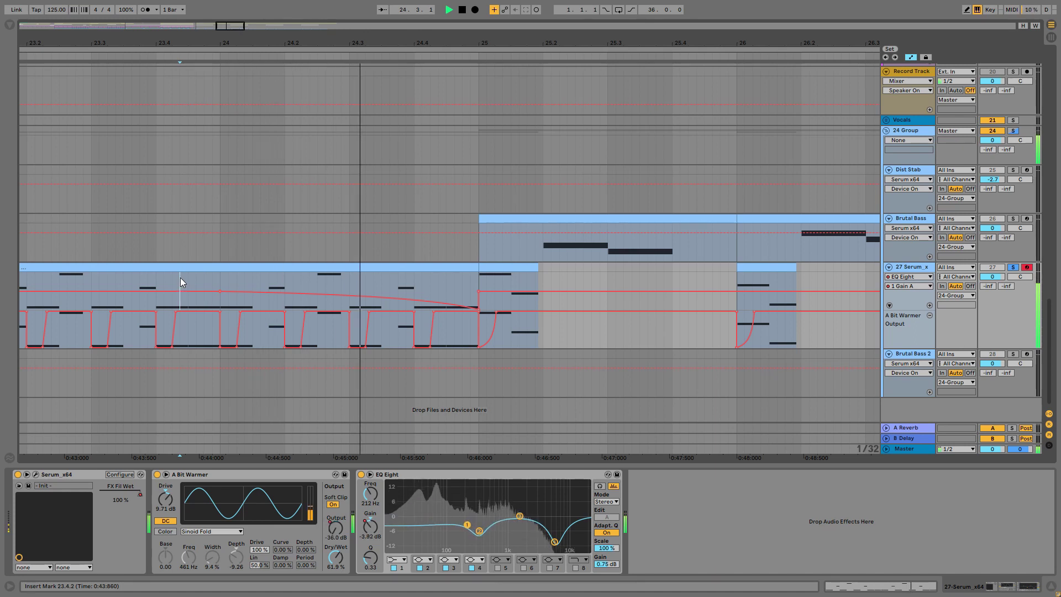
{"action": "key", "text": "space"}
{"action": "key", "text": "space"}
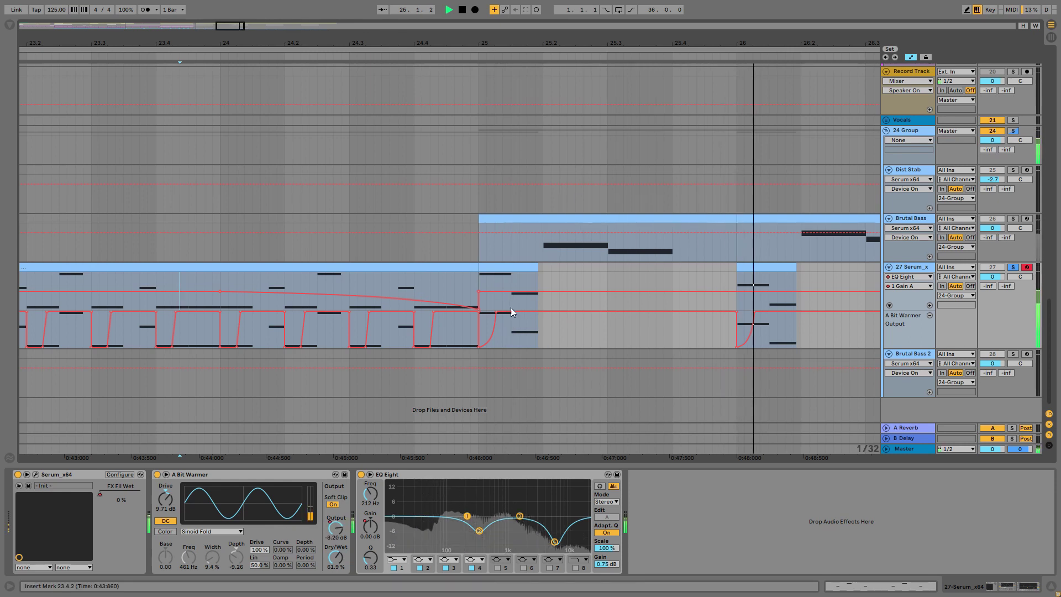
{"action": "key", "text": "space"}
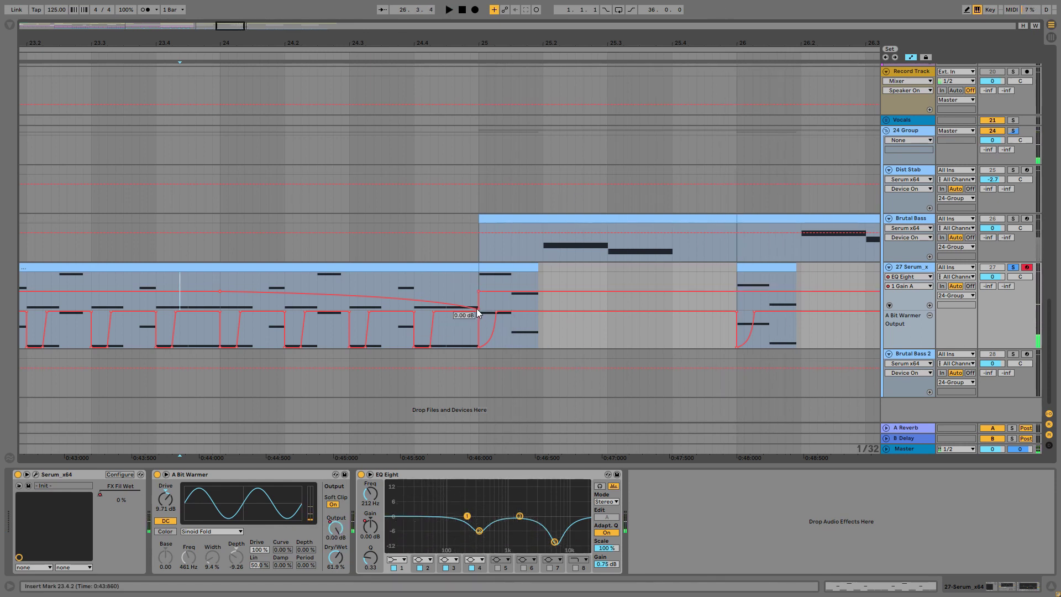
Move the gain ramp's -15.0 dB end point about half a beat before bar 25 and replay from 23.4.1
{"action": "left_click_drag", "start_coordinate": [478, 310], "coordinate": [447, 308]}
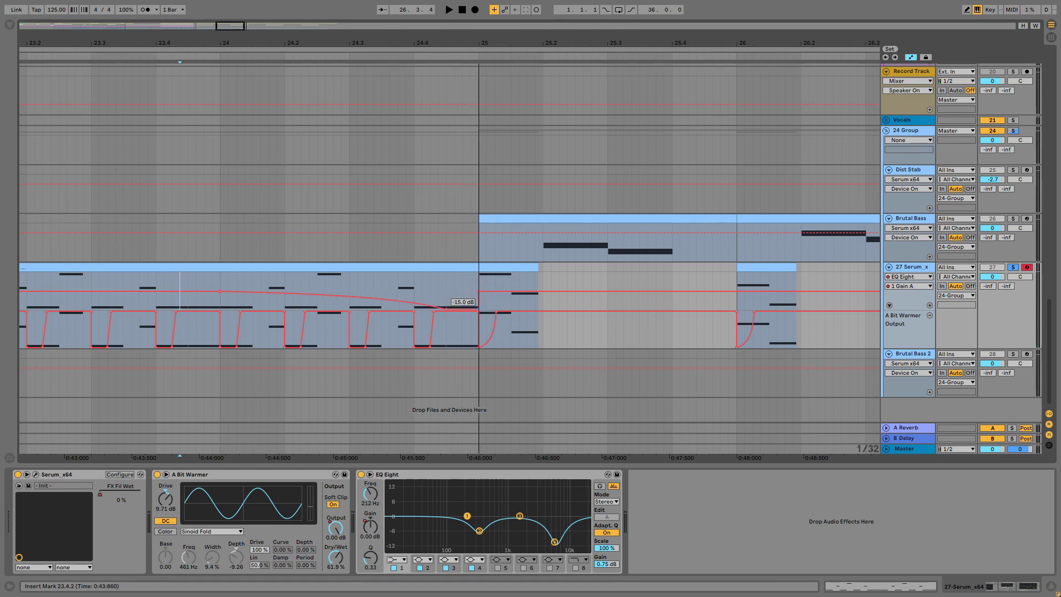
{"action": "left_click", "coordinate": [158, 279]}
{"action": "key", "text": "space"}
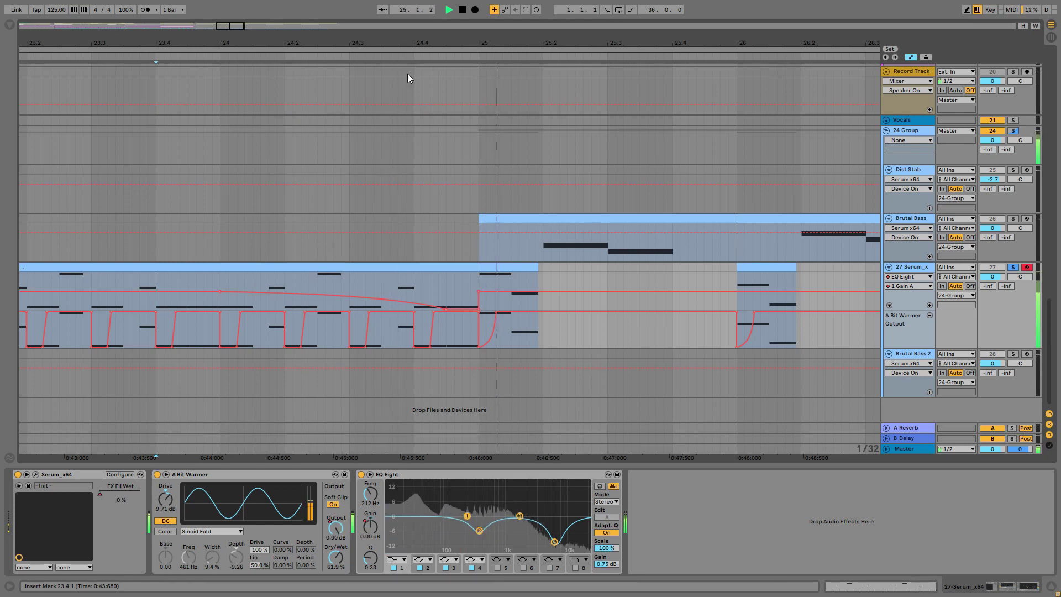
{"action": "key", "text": "minus"}
{"action": "key", "text": "minus"}
{"action": "key", "text": "space"}
Copy the two-bar Serum clip at bar 23 with its EQ gain automation to bar 27, and play from bar 23
{"action": "left_click", "coordinate": [375, 269]}
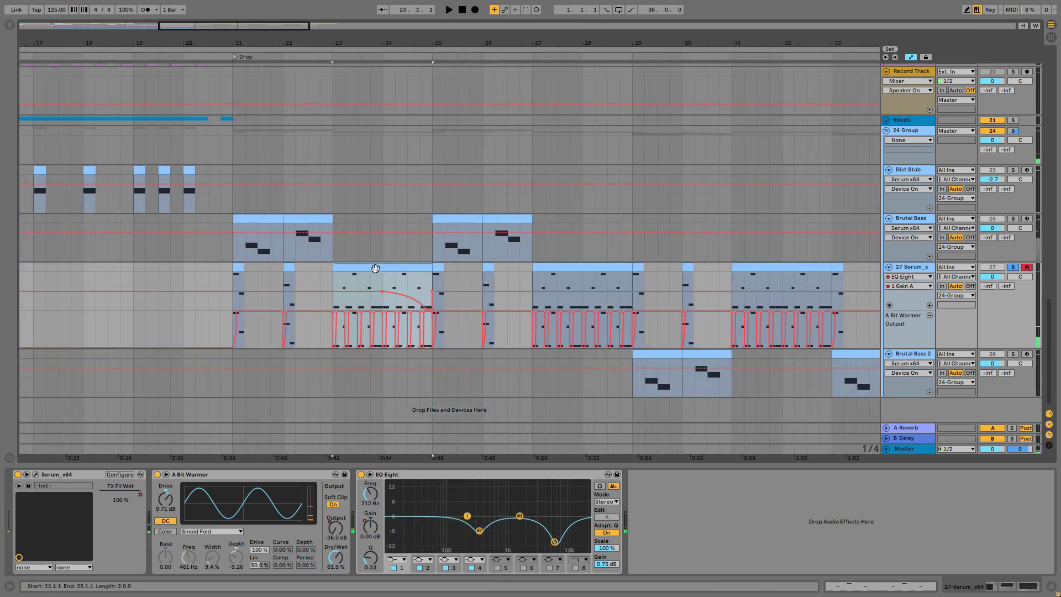
{"action": "left_click_drag", "start_coordinate": [375, 268], "coordinate": [574, 269]}
{"action": "left_click", "coordinate": [348, 267]}
{"action": "key", "text": "space"}
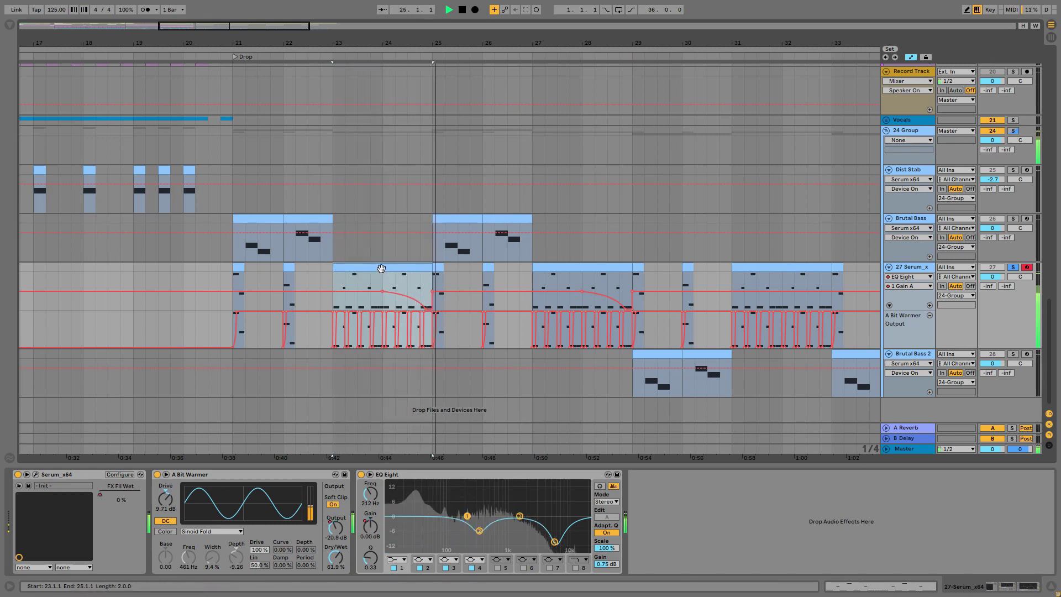
Turn off the Serum track's solo and copy the phrase with its EQ automation to bars 31 and 35, ending the last clip at bar 36
{"action": "left_click", "coordinate": [580, 268]}
{"action": "left_click", "coordinate": [1013, 268]}
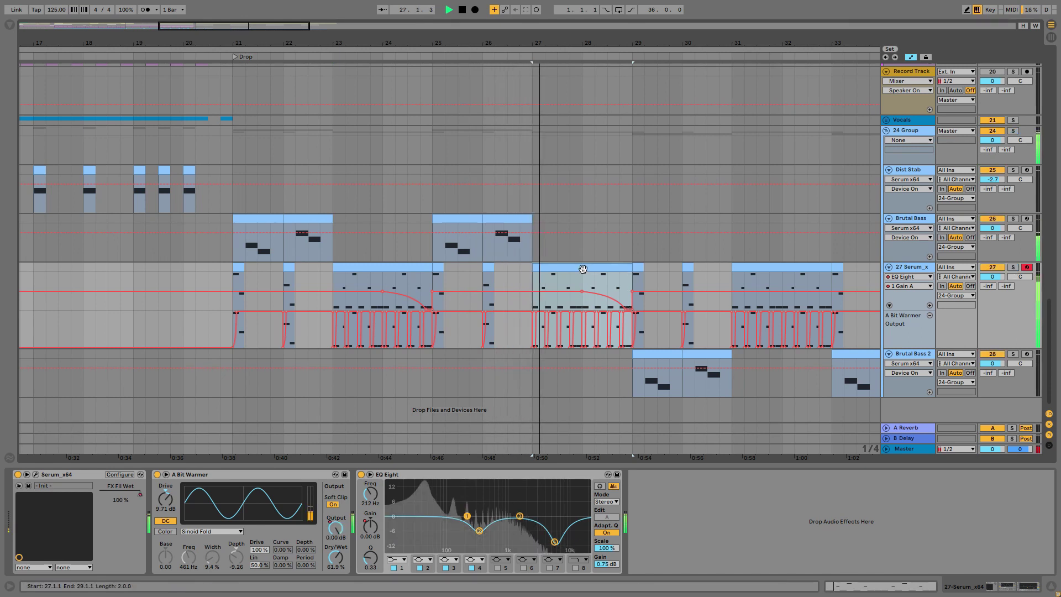
{"action": "left_click_drag", "start_coordinate": [596, 277], "coordinate": [768, 274]}
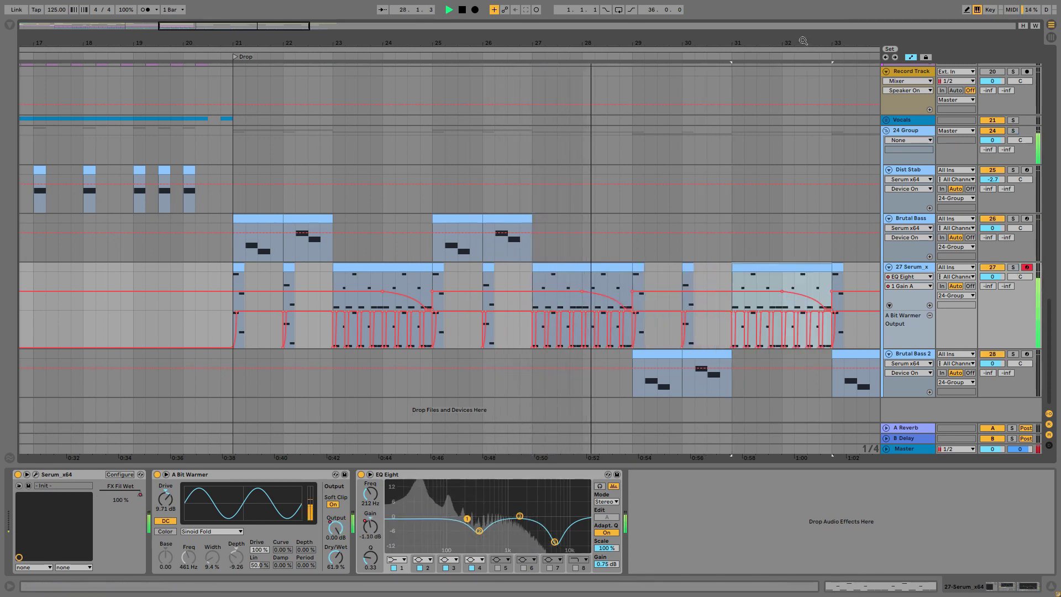
{"action": "left_click_drag", "start_coordinate": [784, 145], "coordinate": [582, 220]}
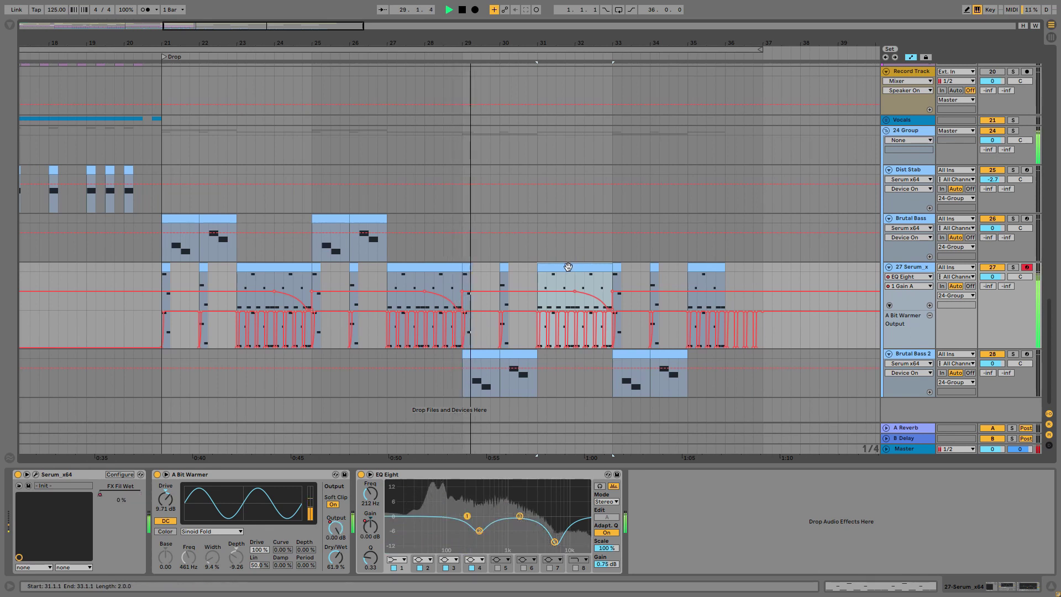
{"action": "left_click_drag", "start_coordinate": [569, 267], "coordinate": [725, 269]}
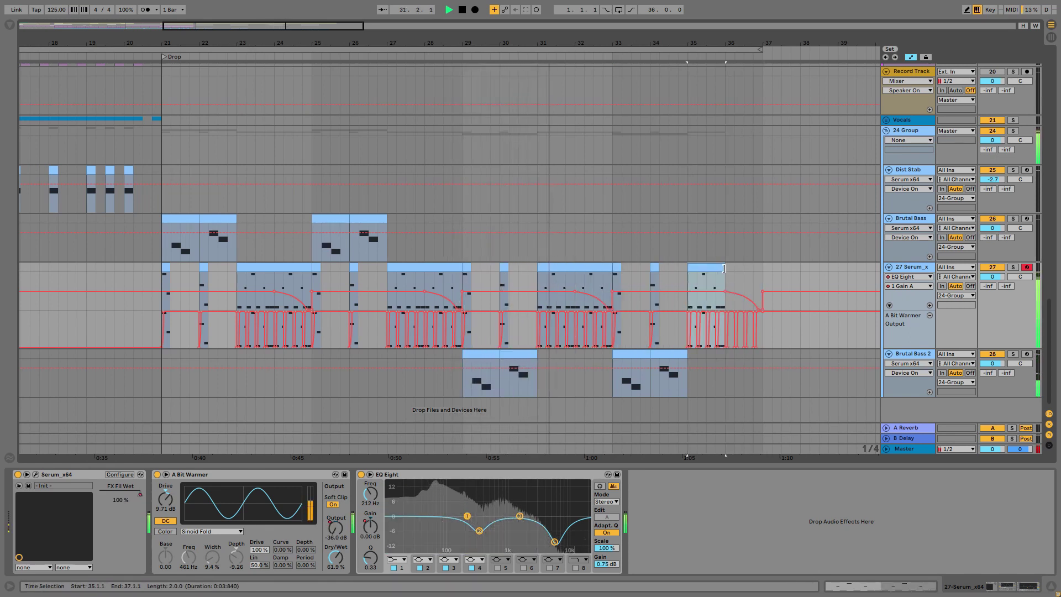
Listen to the remaining bars of the drop with all tracks playing, up to the end of bar 36
{"action": "left_click_drag", "start_coordinate": [610, 49], "coordinate": [611, 41]}
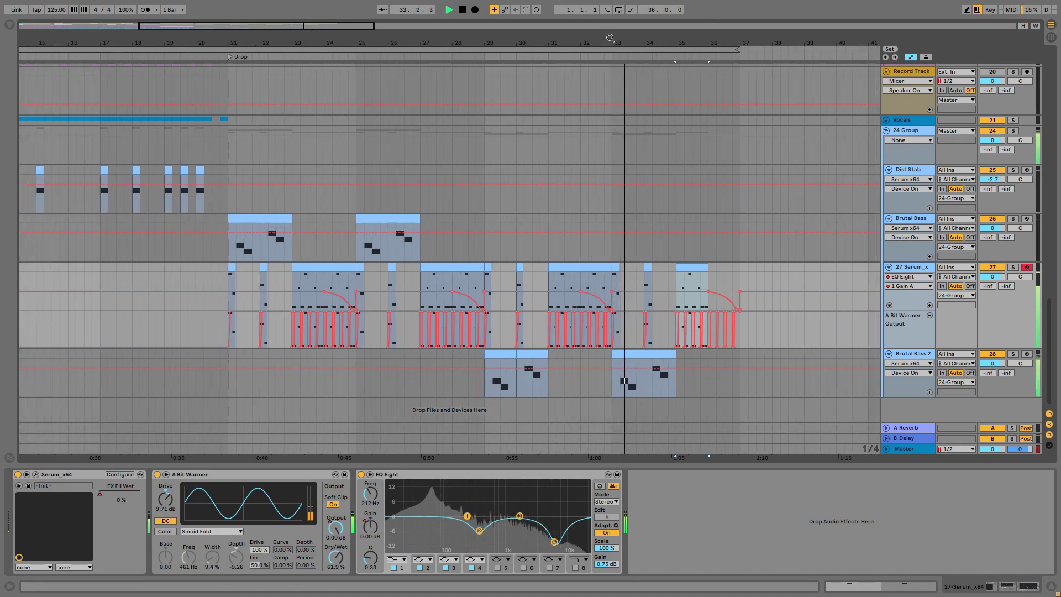
{"action": "left_click_drag", "start_coordinate": [487, 44], "coordinate": [488, 38]}
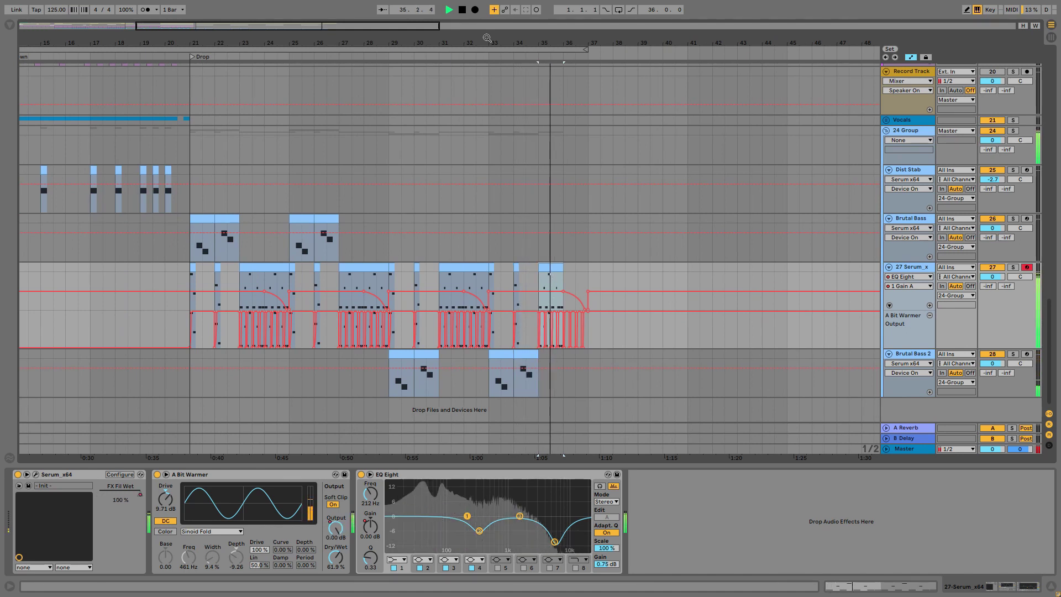
{"action": "key", "text": "minus"}
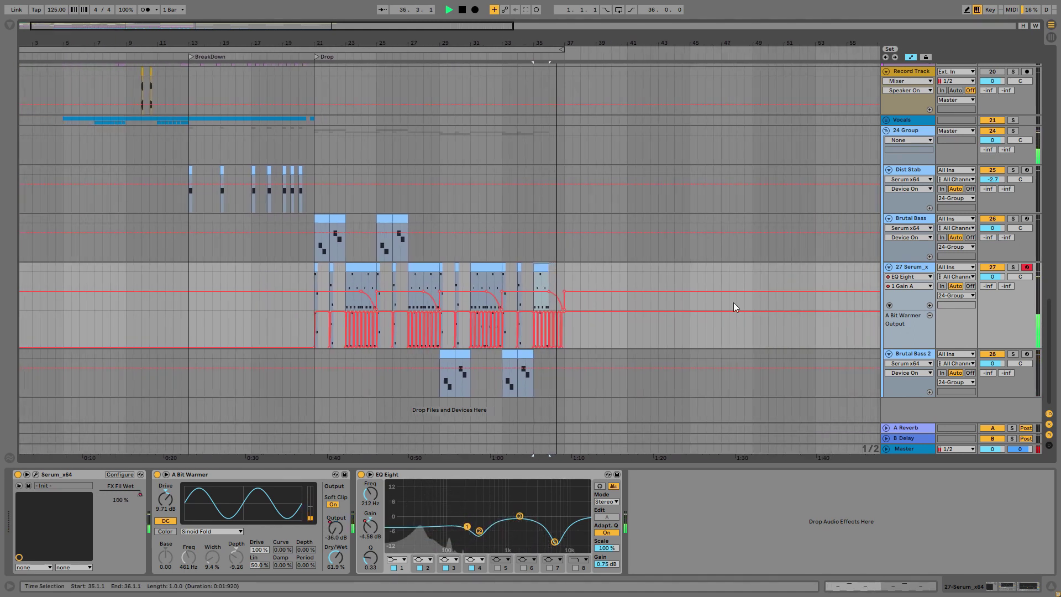
{"action": "key", "text": "plus"}
Stop playback and select the empty span from 36.2.1 to 37.1.1 on the Serum track
{"action": "left_click", "coordinate": [707, 268]}
{"action": "key", "text": "space"}
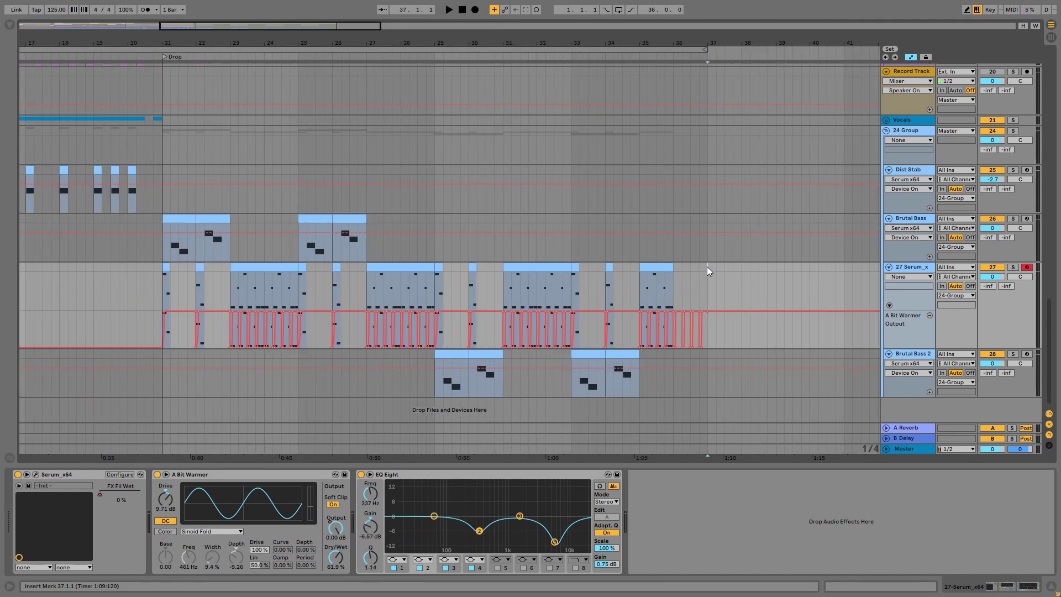
{"action": "left_click_drag", "start_coordinate": [708, 266], "coordinate": [683, 264]}
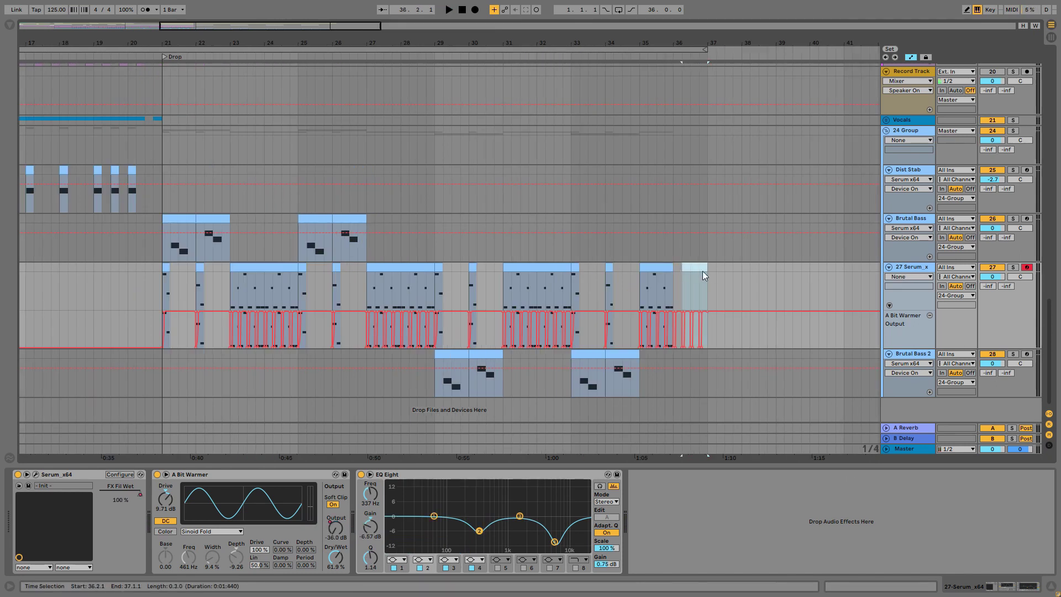